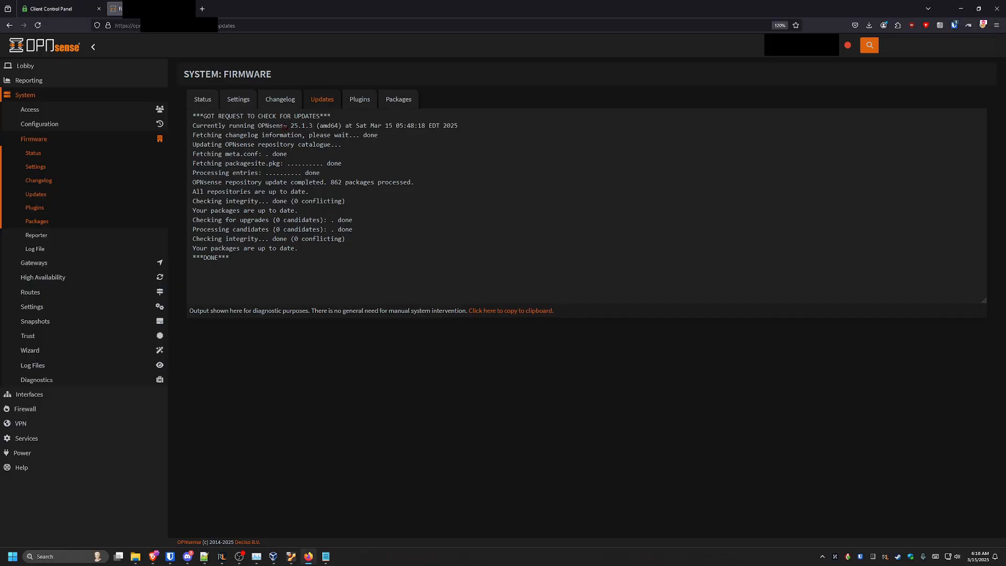
# Open the OpenVPN Configuration Generator from the VPN Settings section of the PIA account page
pyautogui.click(51, 9)
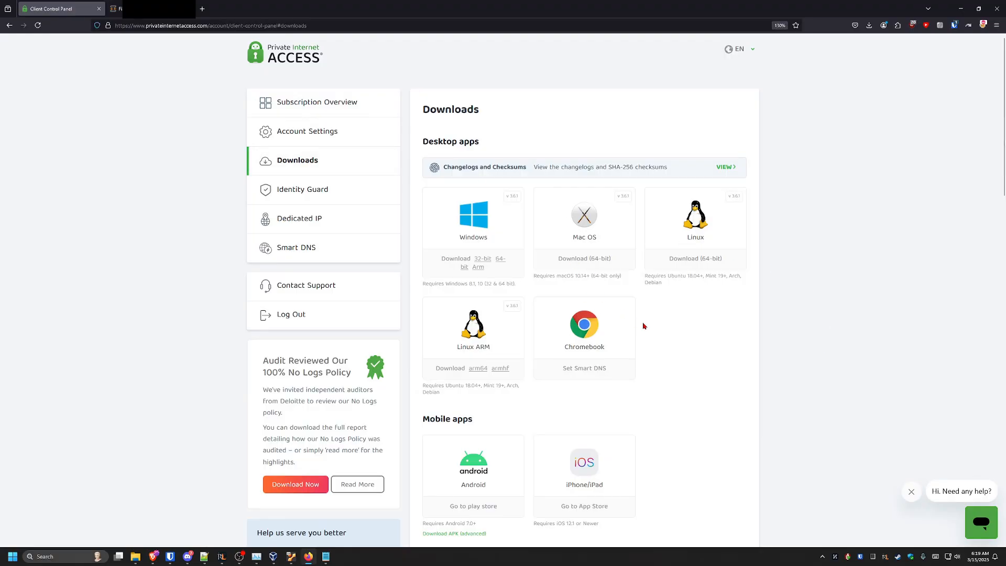
pyautogui.scroll(-10, 643, 326)
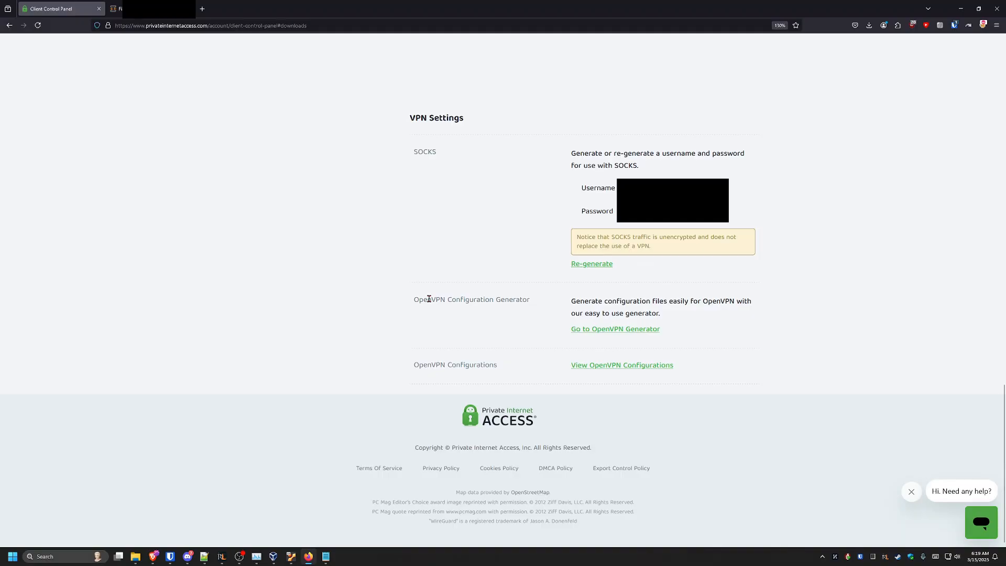
pyautogui.click(620, 366)
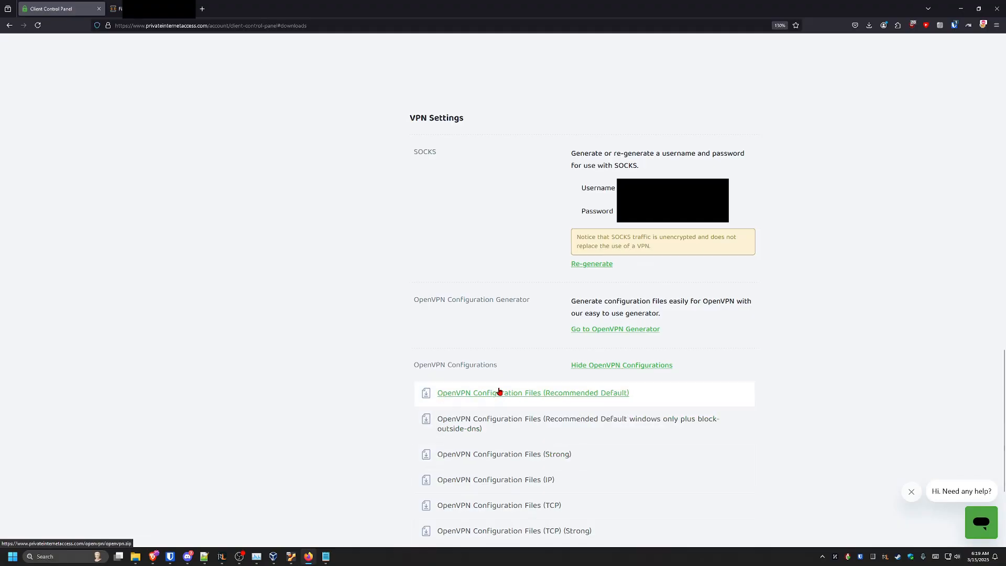
pyautogui.click(613, 330)
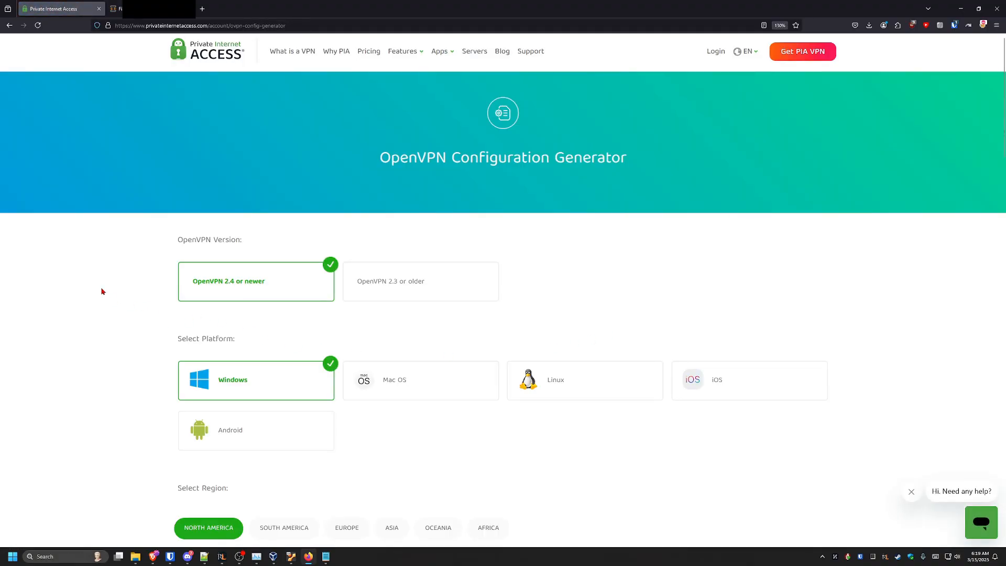
pyautogui.scroll(-2, 78, 279)
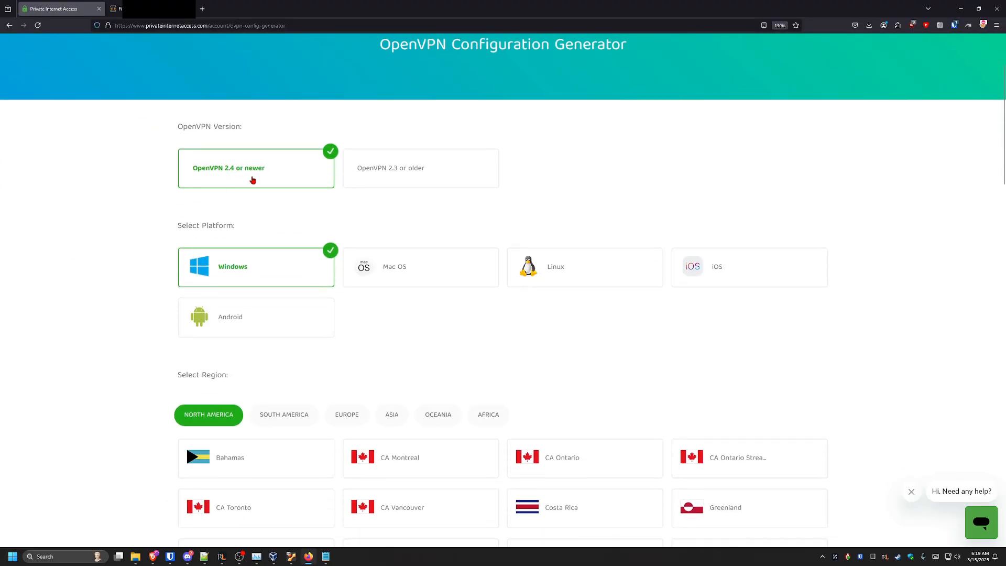
pyautogui.scroll(-1, 251, 181)
pyautogui.click(554, 218)
pyautogui.scroll(-5, 68, 211)
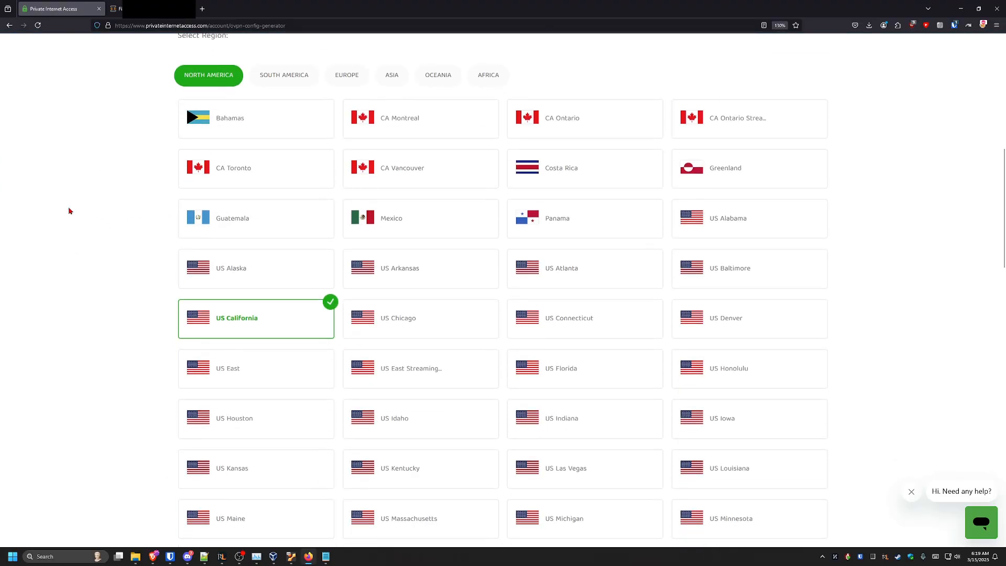
pyautogui.scroll(1, 299, 153)
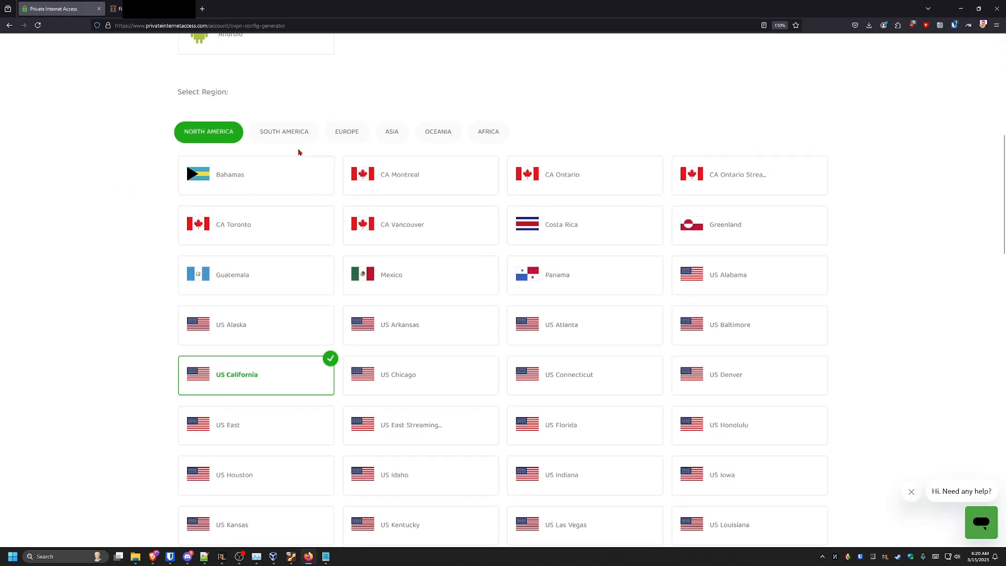
pyautogui.click(290, 132)
pyautogui.click(395, 135)
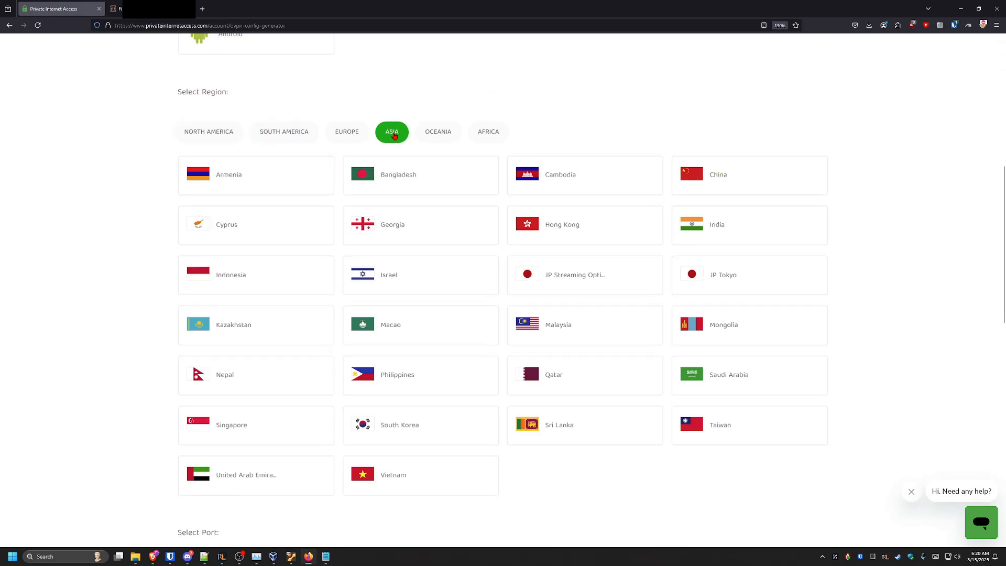
pyautogui.click(750, 174)
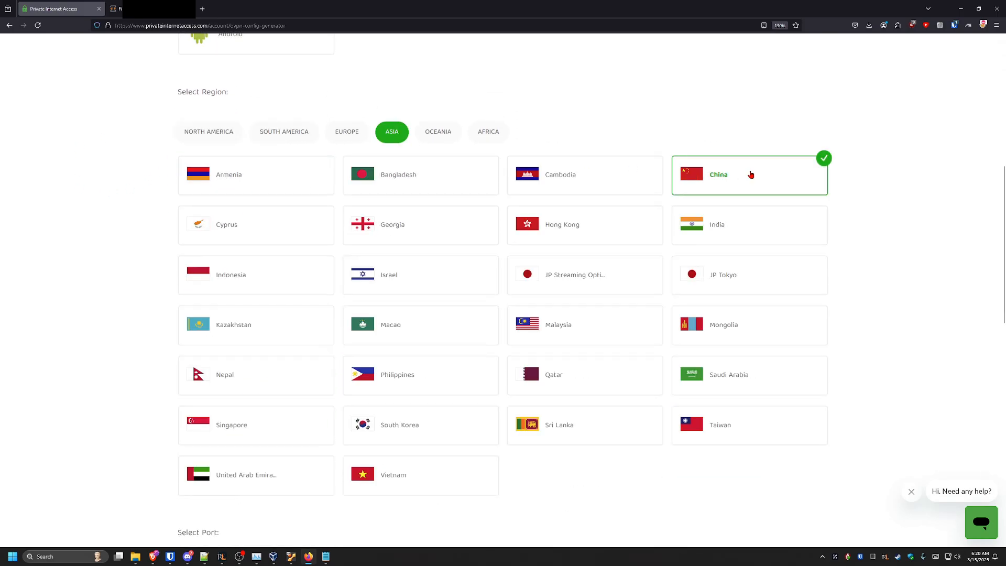
pyautogui.click(490, 137)
pyautogui.click(430, 189)
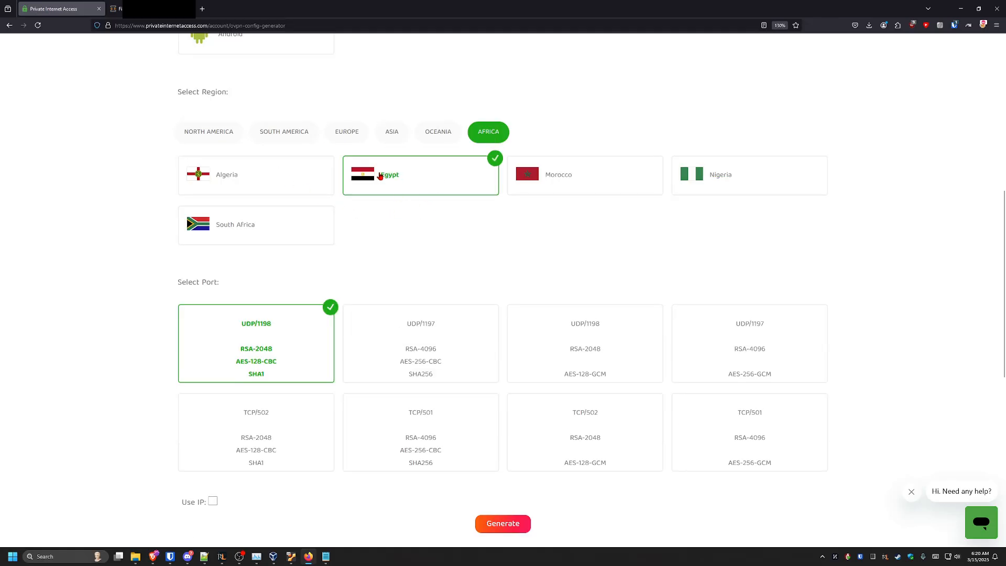
# Select US Alaska as the server region in the generator
pyautogui.click(216, 138)
pyautogui.click(283, 324)
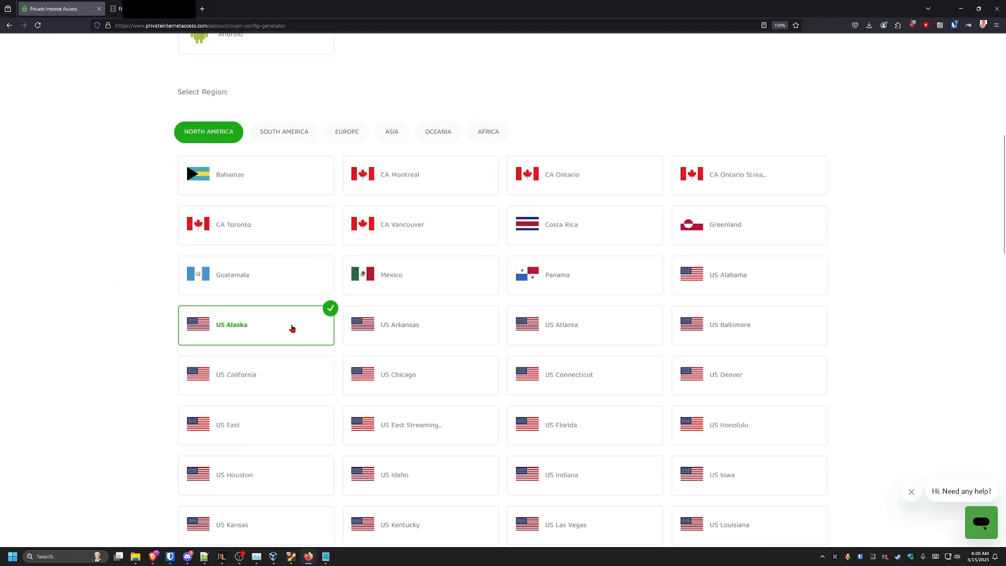
# Choose the UDP/1197 port option with RSA-4096, AES-256-CBC and SHA256
pyautogui.scroll(-15, 96, 285)
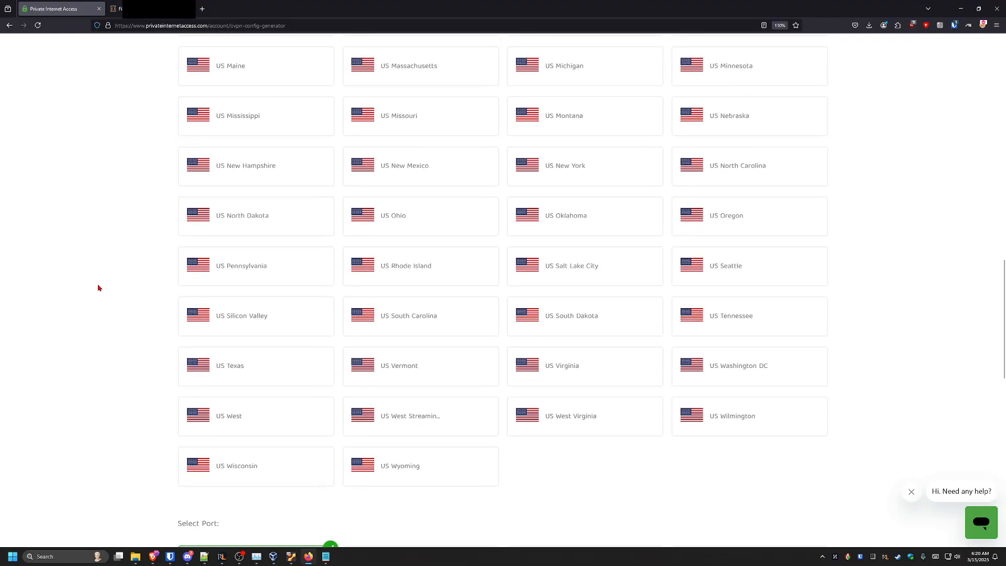
pyautogui.scroll(3, 96, 285)
pyautogui.click(419, 228)
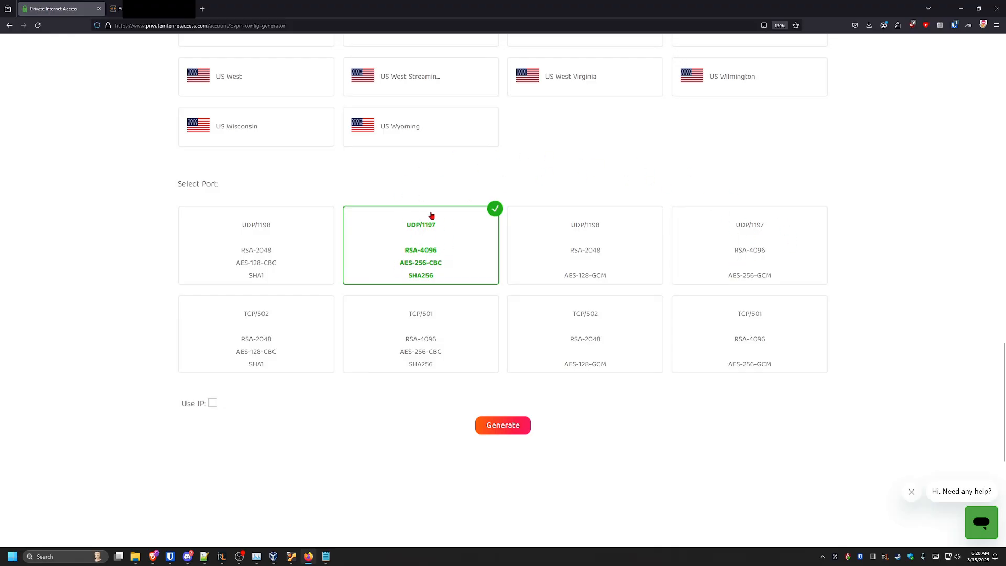
# Enable the Use IP option for the configuration
pyautogui.scroll(-3, 391, 279)
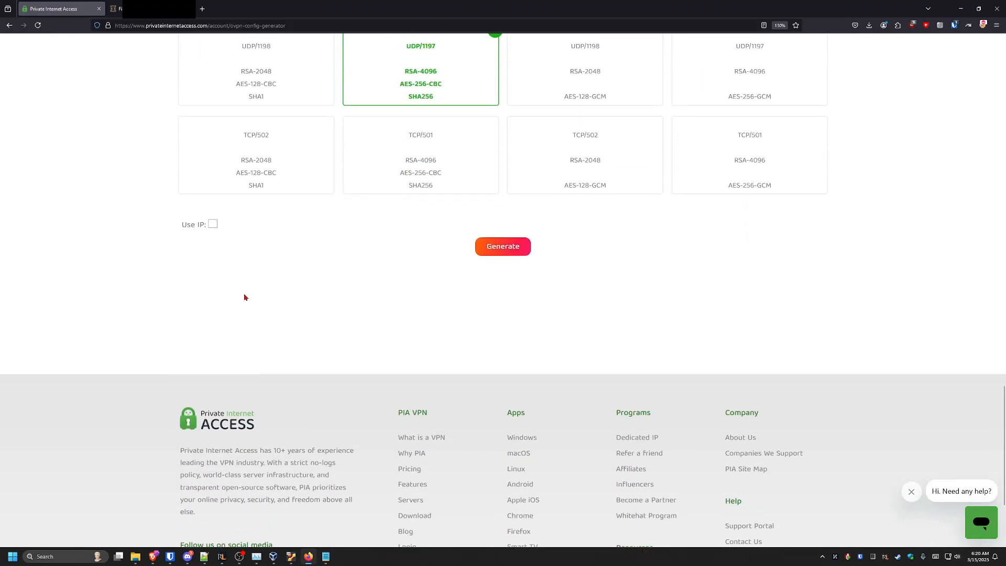
pyautogui.scroll(2, 243, 294)
pyautogui.click(213, 347)
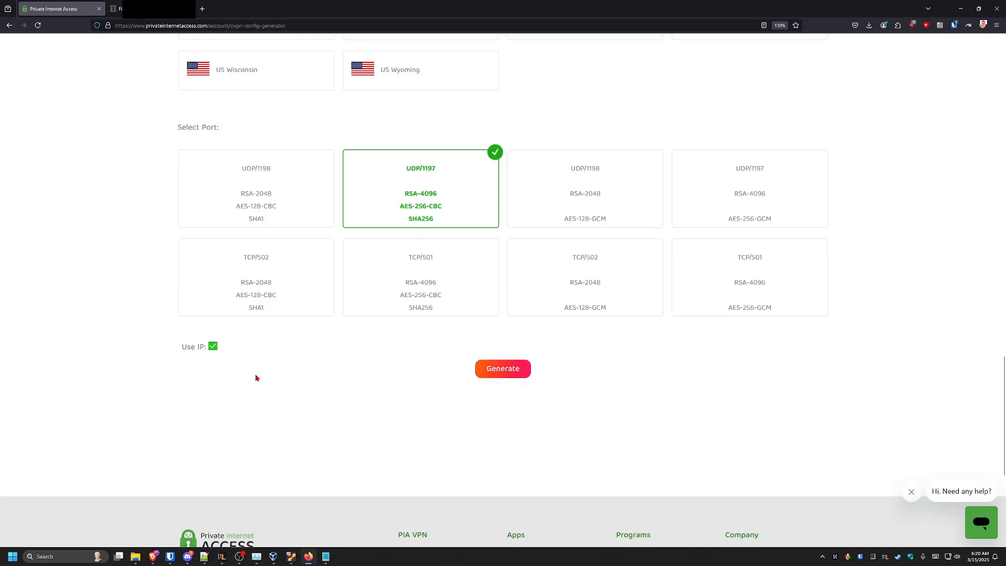
# Generate the OpenVPN configuration file and open it in the text editor
pyautogui.click(719, 475)
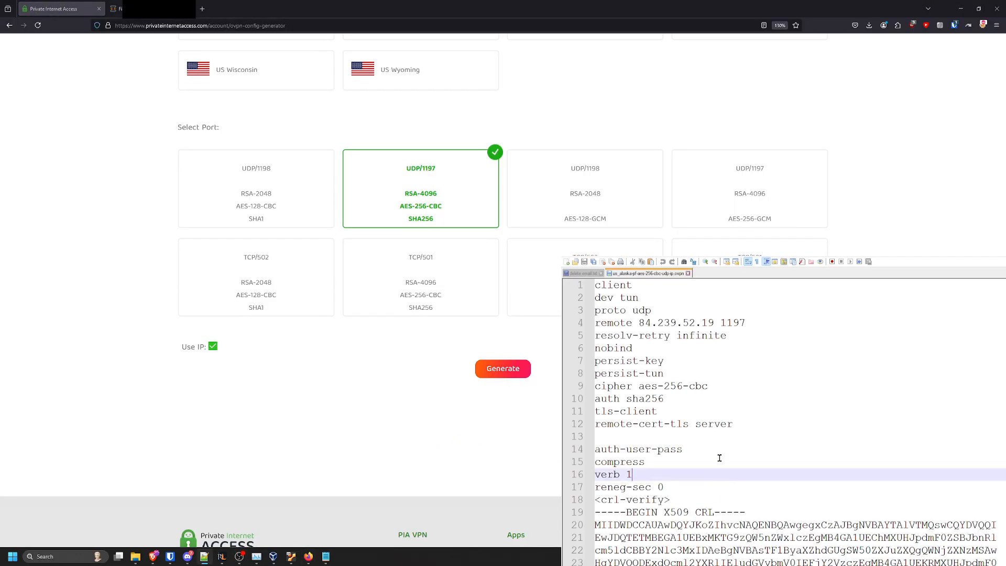
pyautogui.click(676, 450)
pyautogui.click(692, 438)
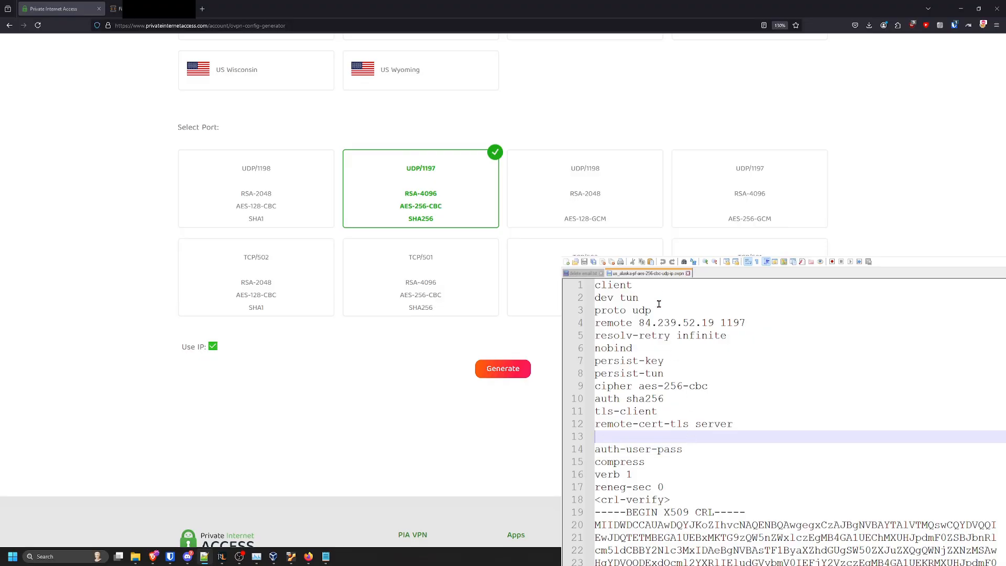
pyautogui.click(660, 286)
pyautogui.click(660, 298)
pyautogui.click(667, 311)
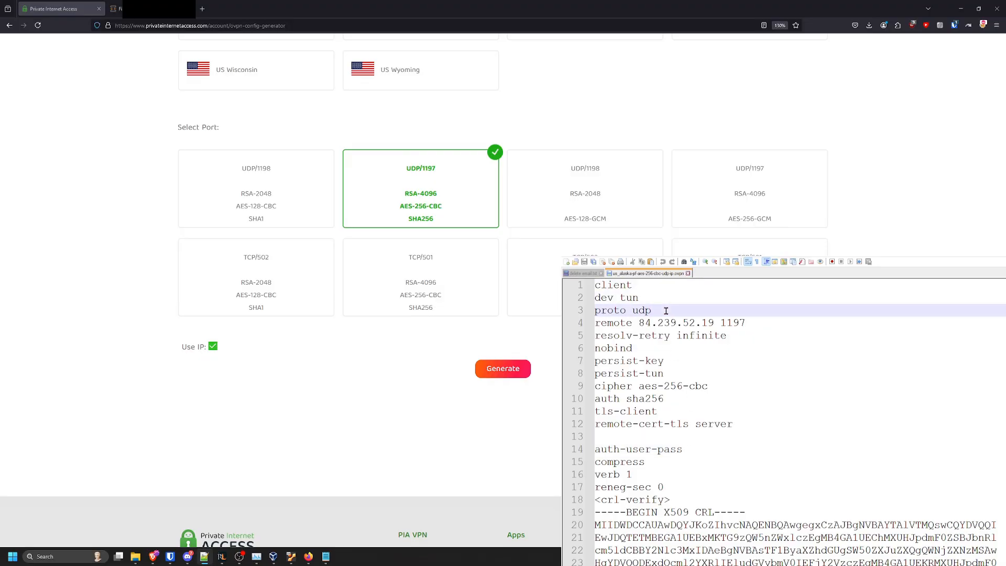
# Review the configuration file's remote server address, port, protocol, cipher and auth settings
pyautogui.moveTo(639, 323); pyautogui.dragTo(714, 321)
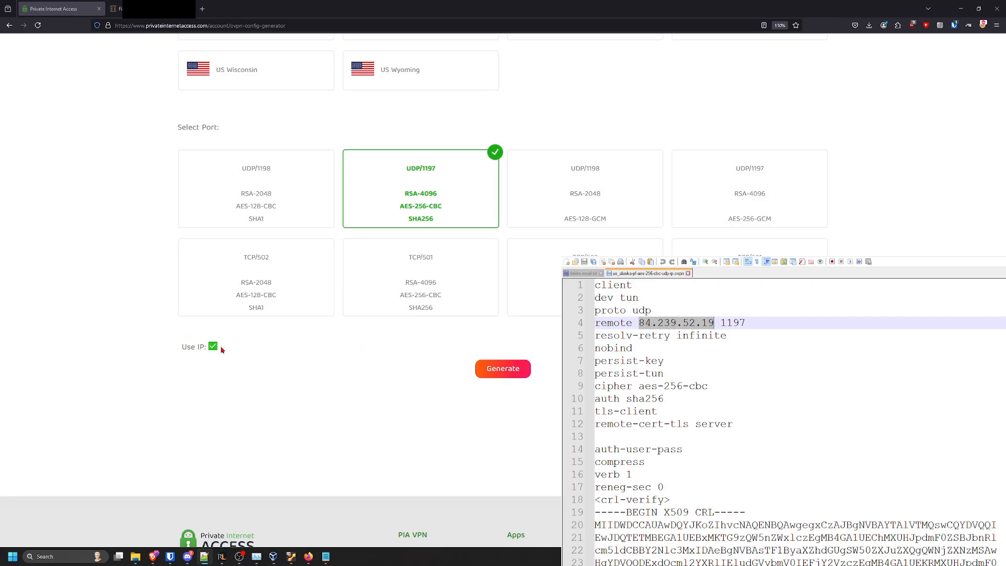
pyautogui.click(720, 322)
pyautogui.click(710, 375)
pyautogui.scroll(-3, 710, 356)
pyautogui.scroll(3, 710, 349)
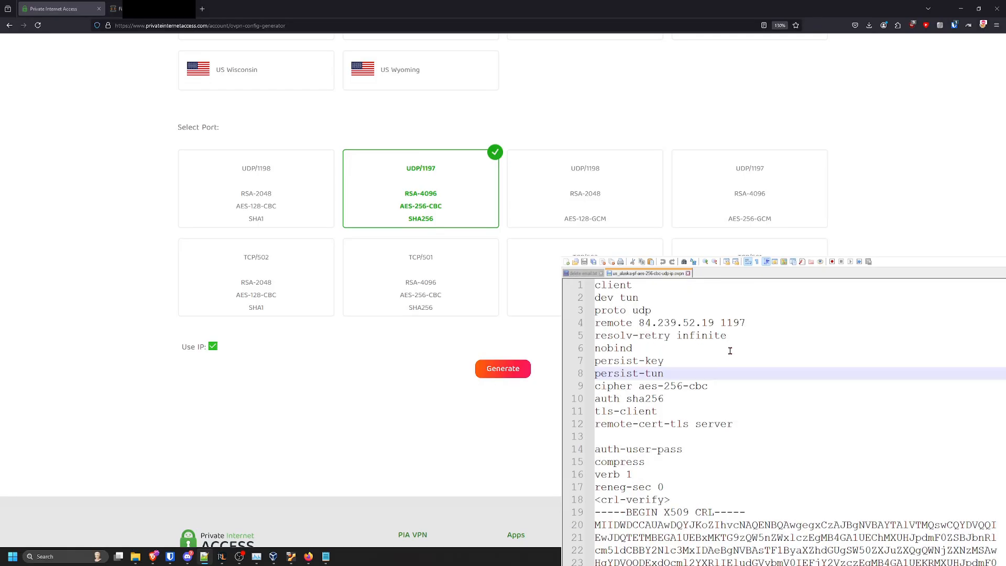
pyautogui.click(681, 403)
pyautogui.scroll(-11, 681, 404)
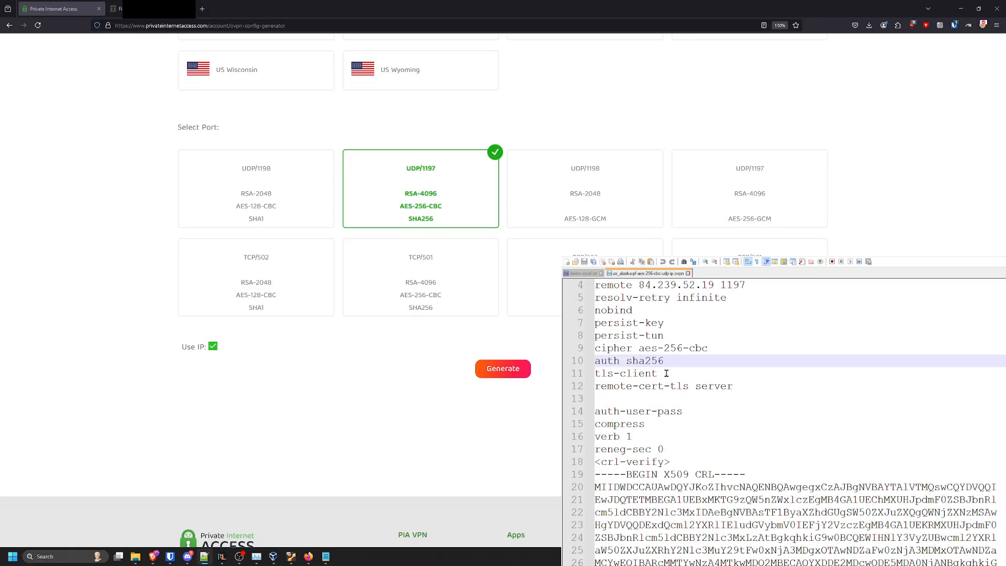
pyautogui.scroll(11, 648, 377)
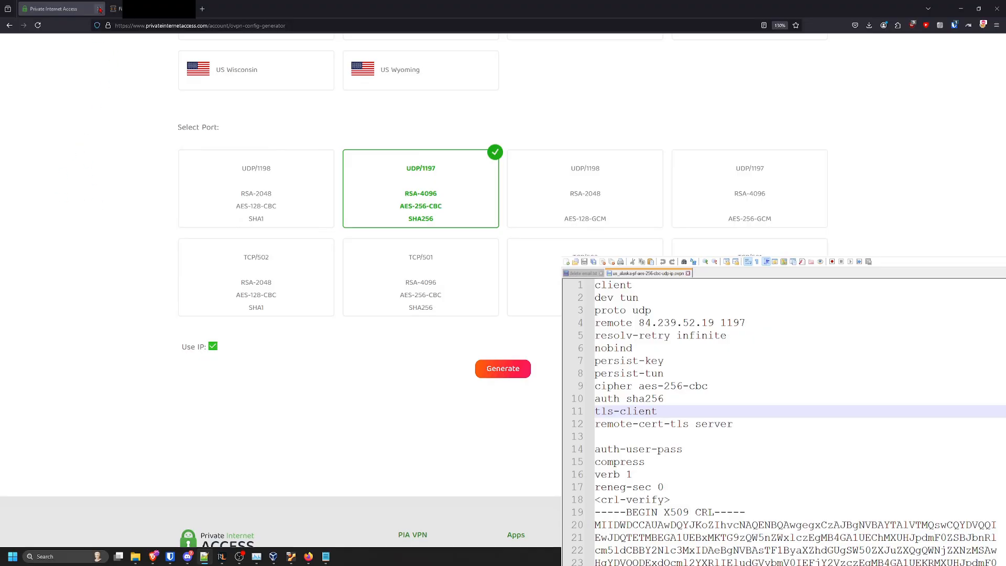
# Close the generator tab and locate the CA certificate block in the configuration file
pyautogui.hotkey('ctrl', 'w')
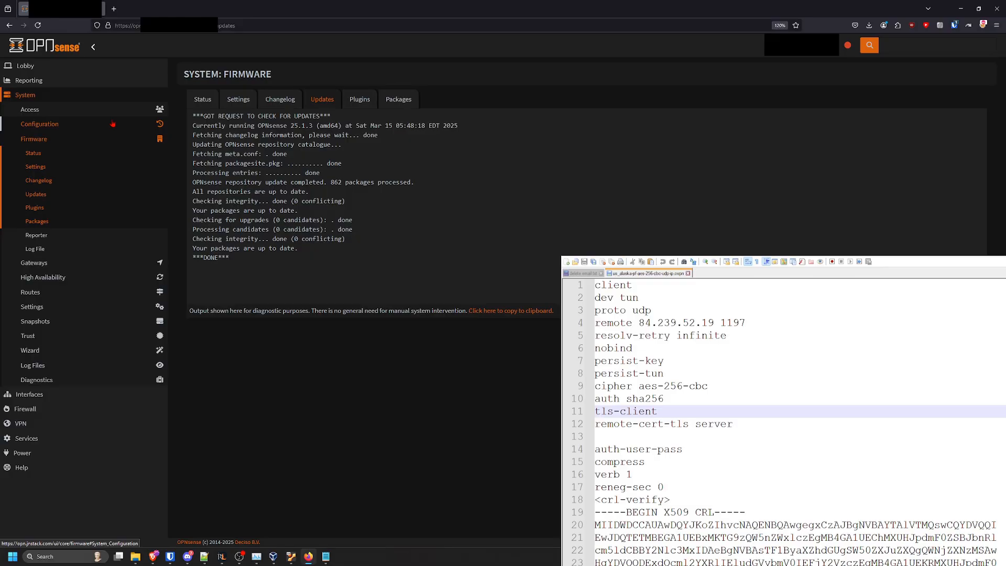
pyautogui.scroll(-11, 655, 394)
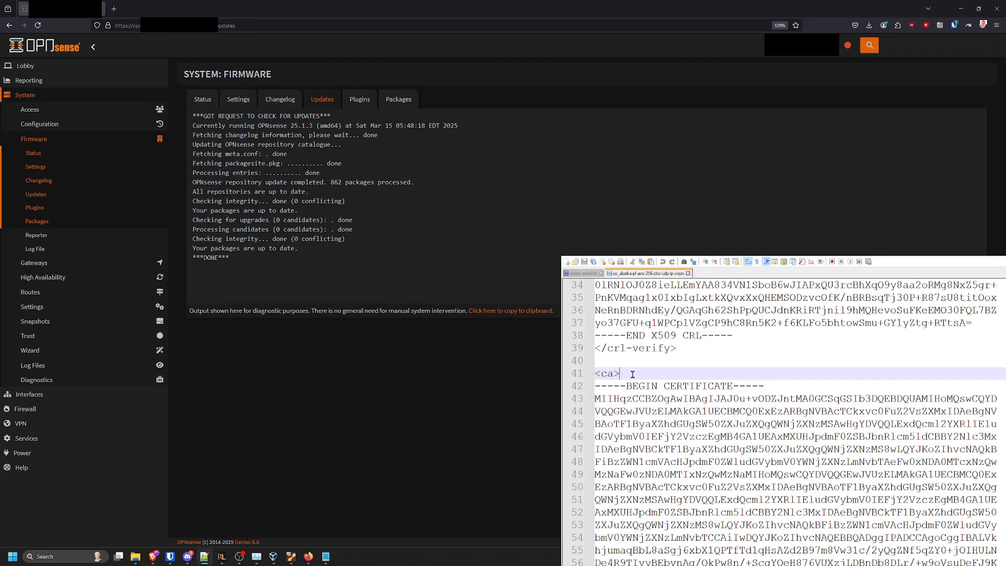
pyautogui.scroll(6, 648, 400)
pyautogui.scroll(5, 644, 401)
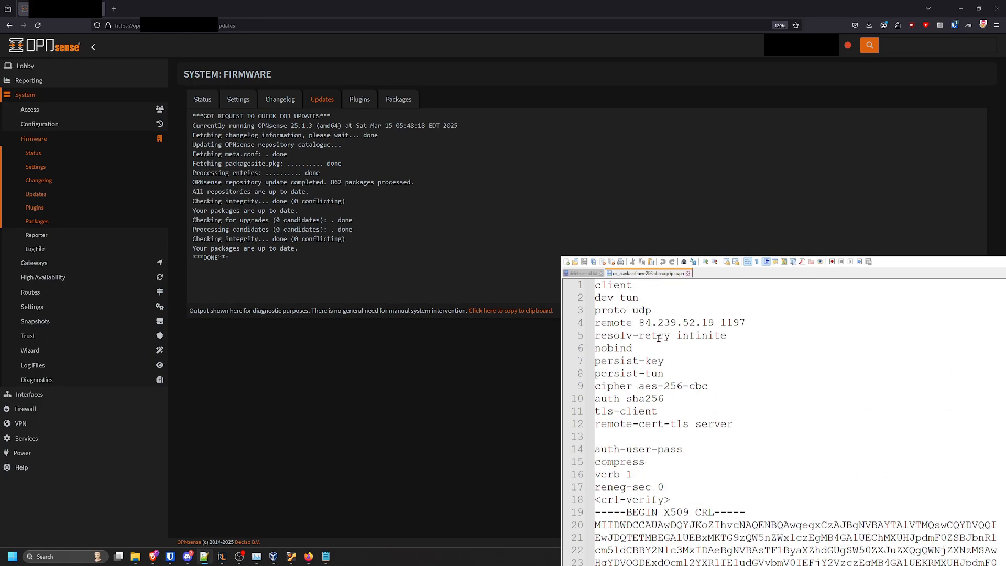
pyautogui.scroll(-6, 659, 351)
pyautogui.scroll(-5, 660, 367)
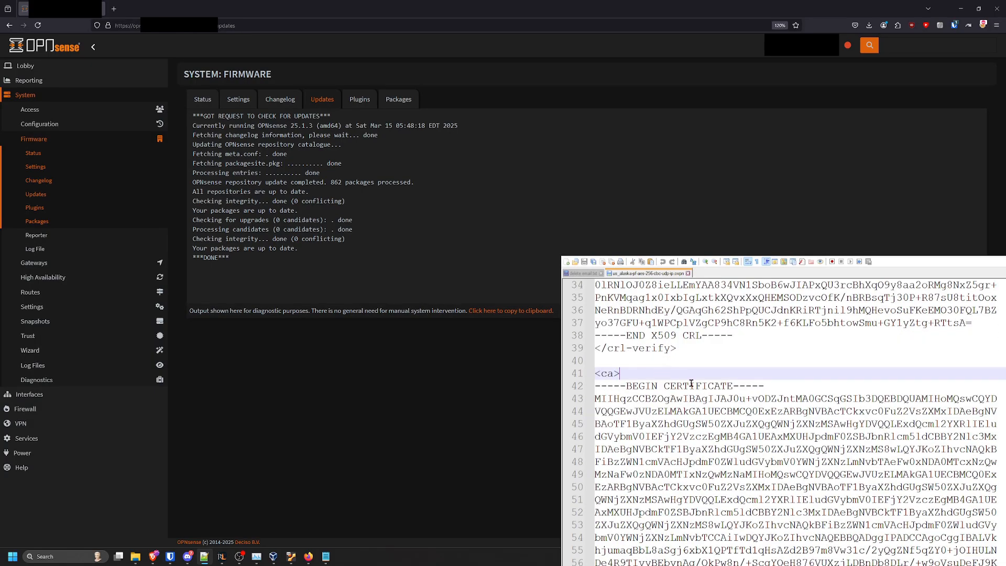
pyautogui.click(596, 388)
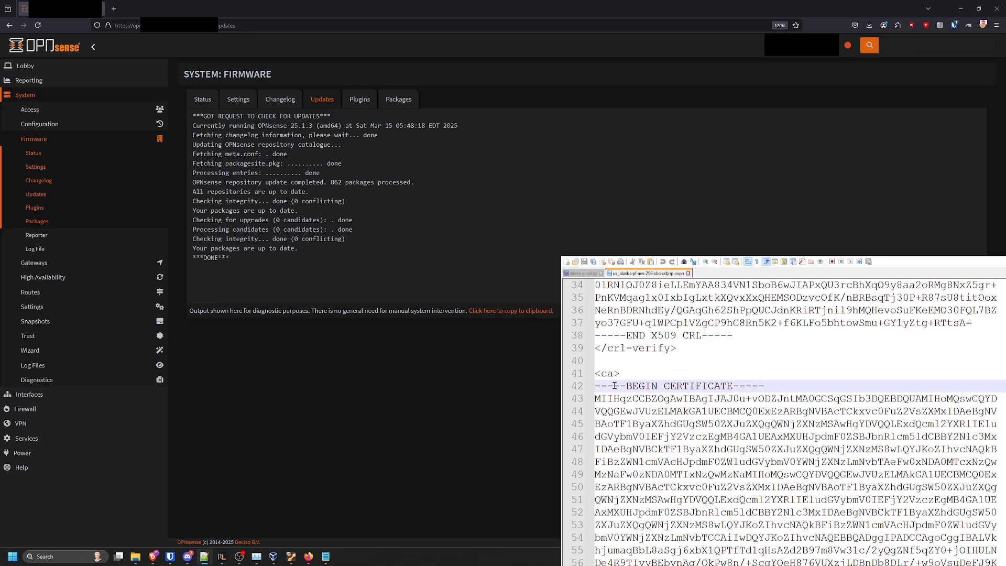
pyautogui.scroll(-7, 655, 388)
pyautogui.scroll(-7, 655, 388)
pyautogui.scroll(5, 653, 367)
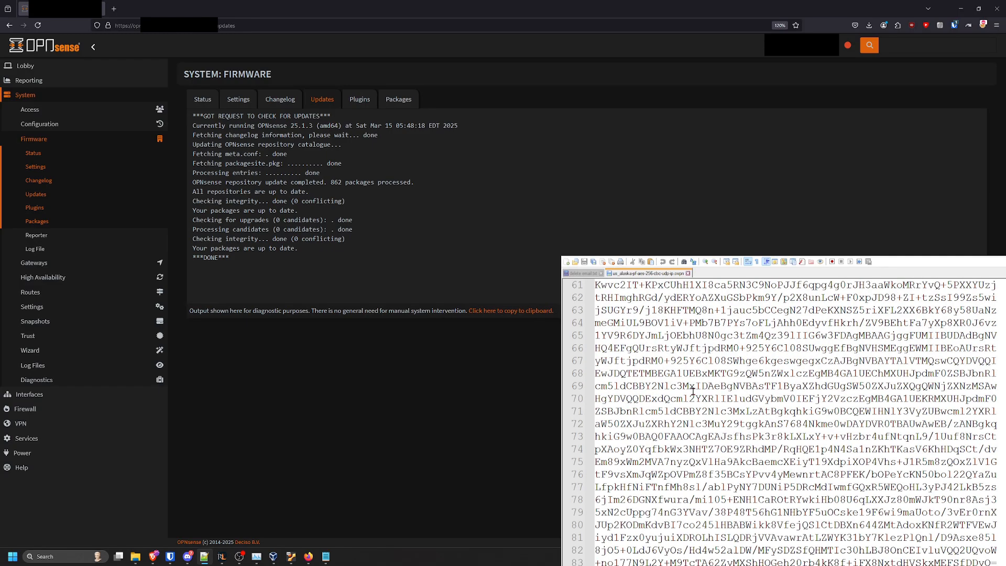
pyautogui.scroll(-2, 649, 325)
pyautogui.scroll(-2, 650, 335)
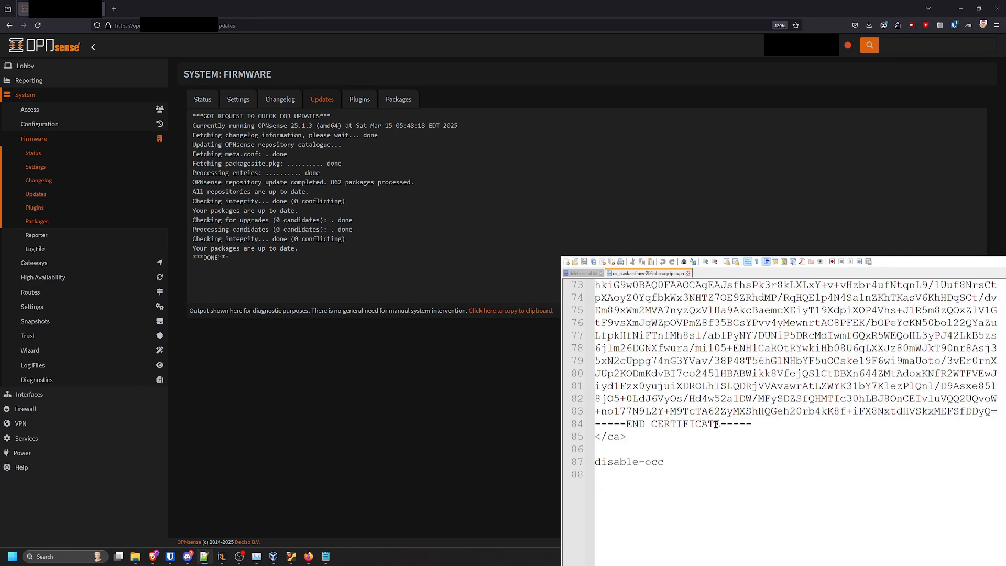
pyautogui.scroll(13, 716, 425)
# Copy the CA certificate from the BEGIN CERTIFICATE line through the END CERTIFICATE line
pyautogui.moveTo(596, 386); pyautogui.dragTo(762, 461)
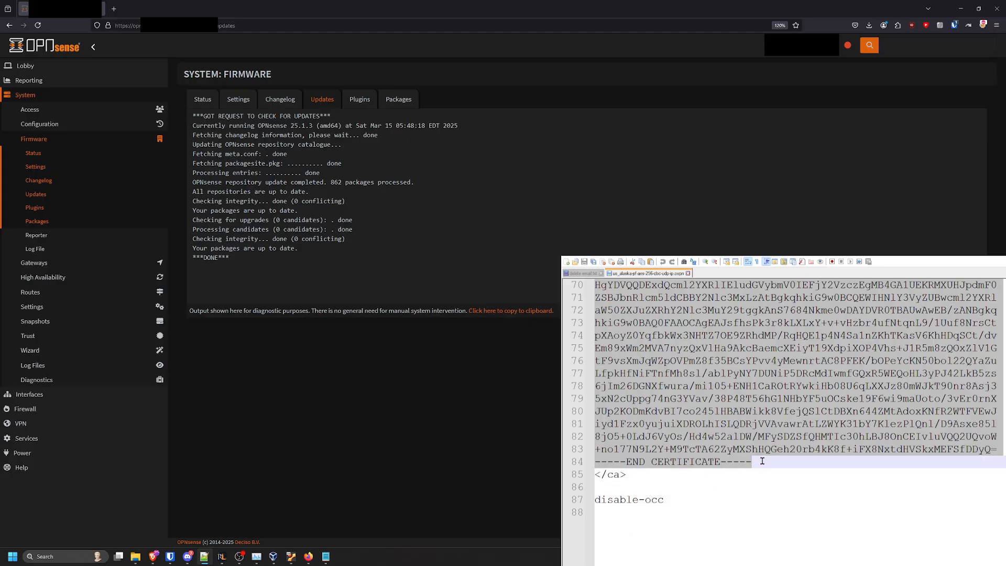
pyautogui.scroll(13, 684, 448)
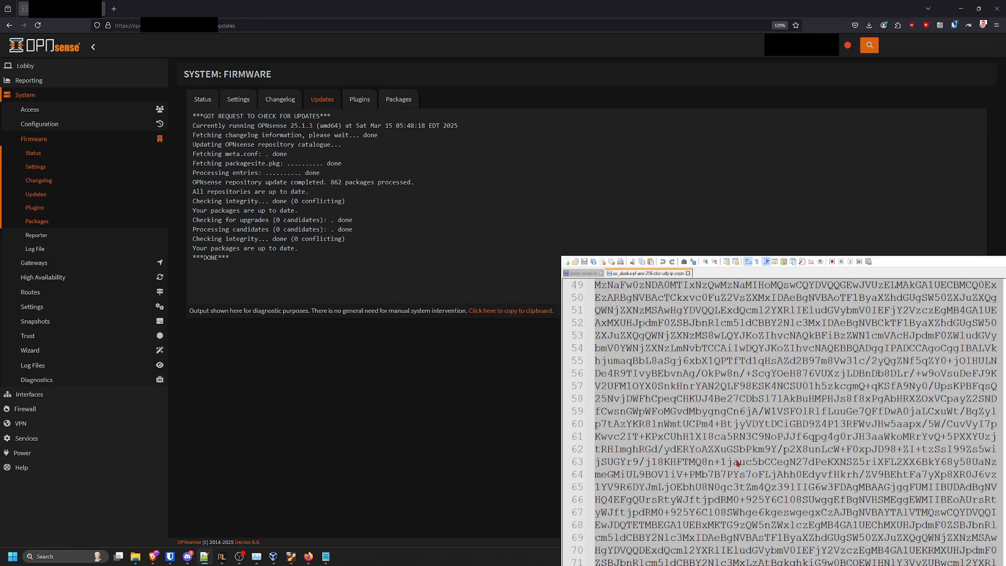
pyautogui.rightClick(655, 466)
pyautogui.click(677, 480)
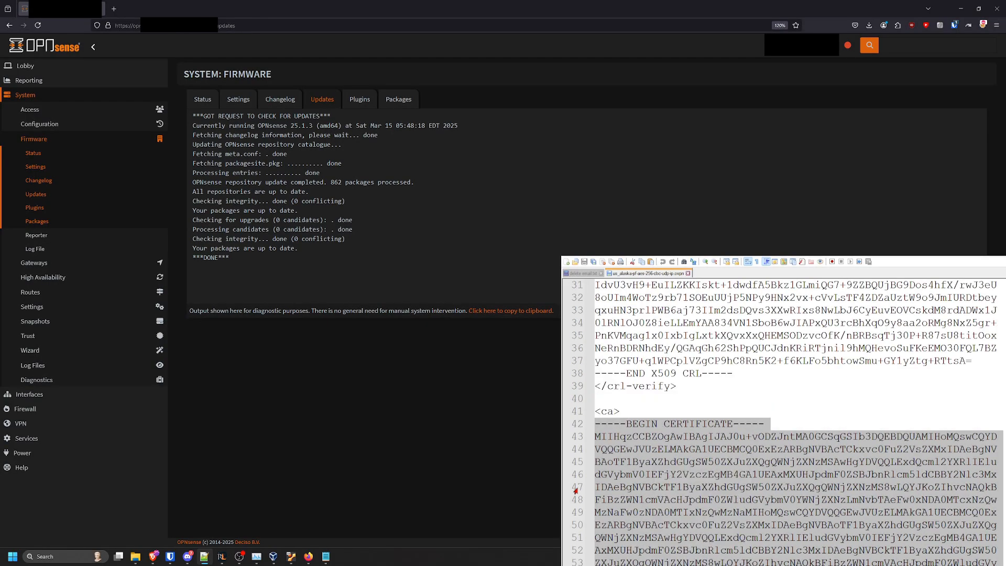
# Open the System Trust certificates page in OPNsense and examine the existing certificate entries
pyautogui.click(81, 99)
pyautogui.click(81, 99)
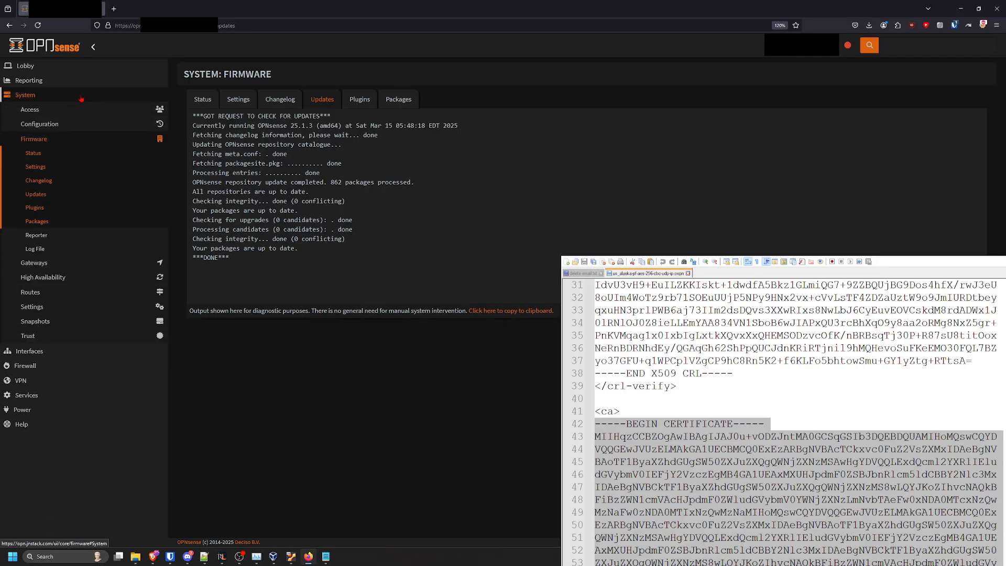
pyautogui.click(56, 339)
pyautogui.click(58, 365)
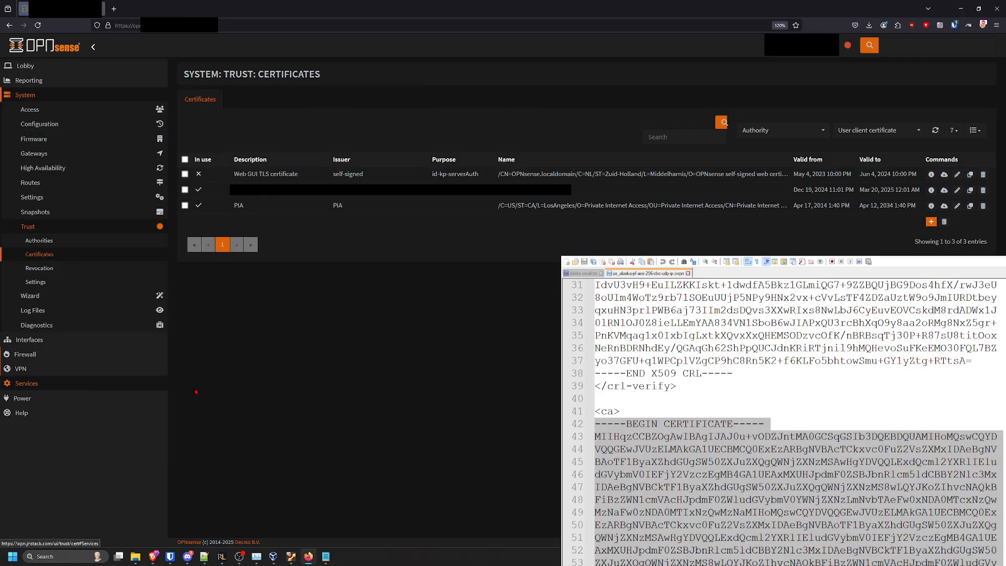
pyautogui.moveTo(234, 205); pyautogui.dragTo(591, 205)
pyautogui.click(591, 205)
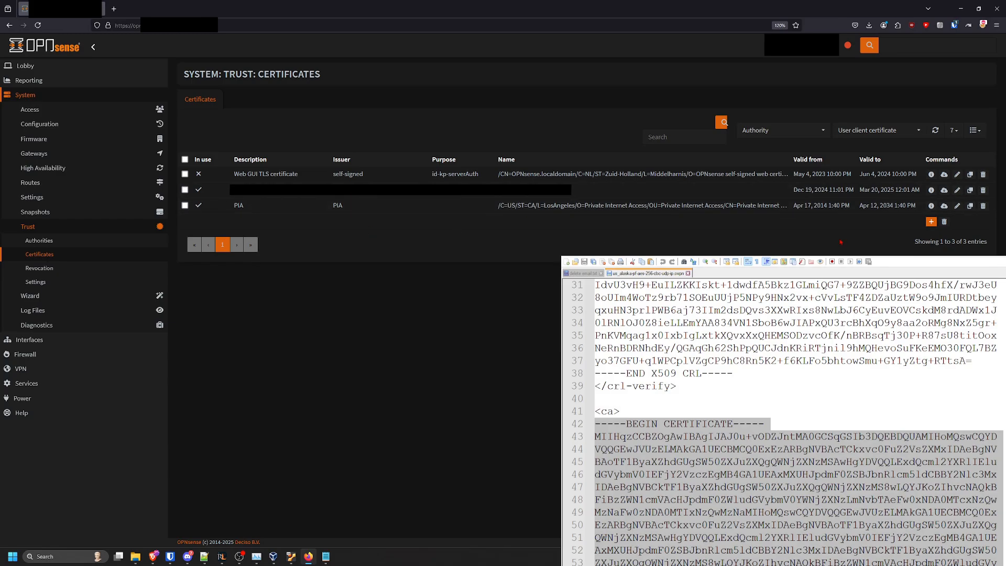
# Import the copied CA certificate as a new existing certificate with the description "Test"
pyautogui.click(931, 222)
pyautogui.click(503, 104)
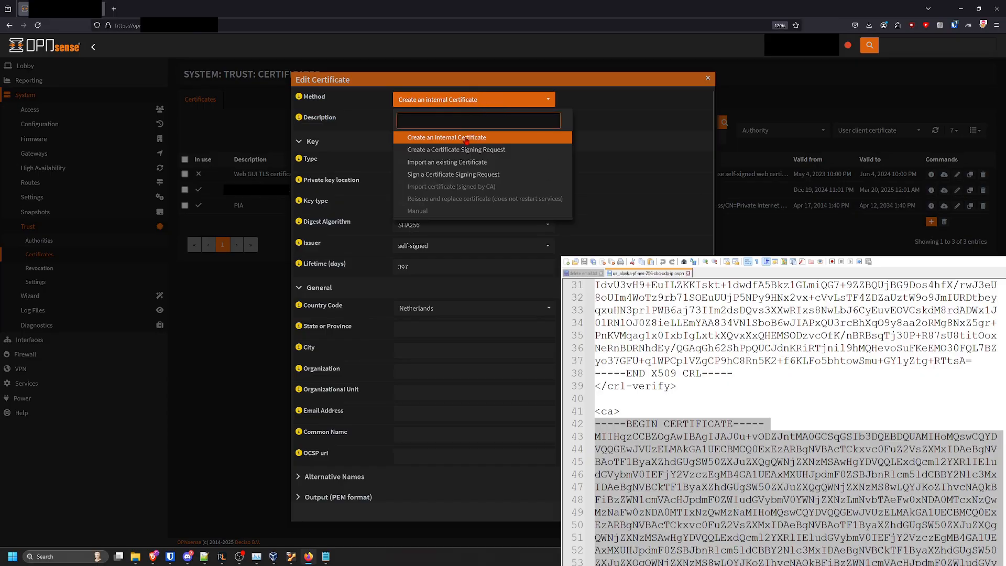
pyautogui.click(461, 162)
pyautogui.click(435, 120)
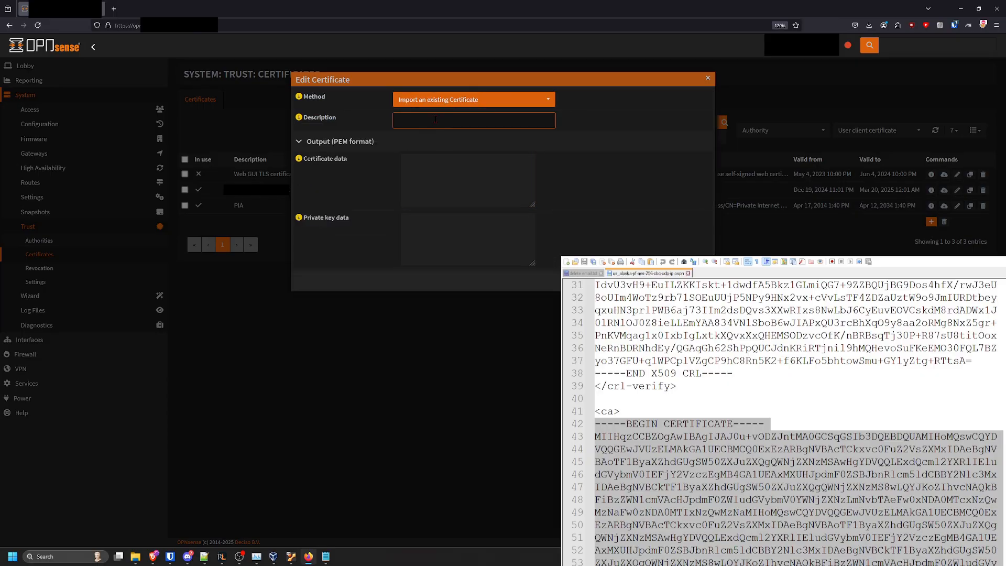
pyautogui.write('Test')
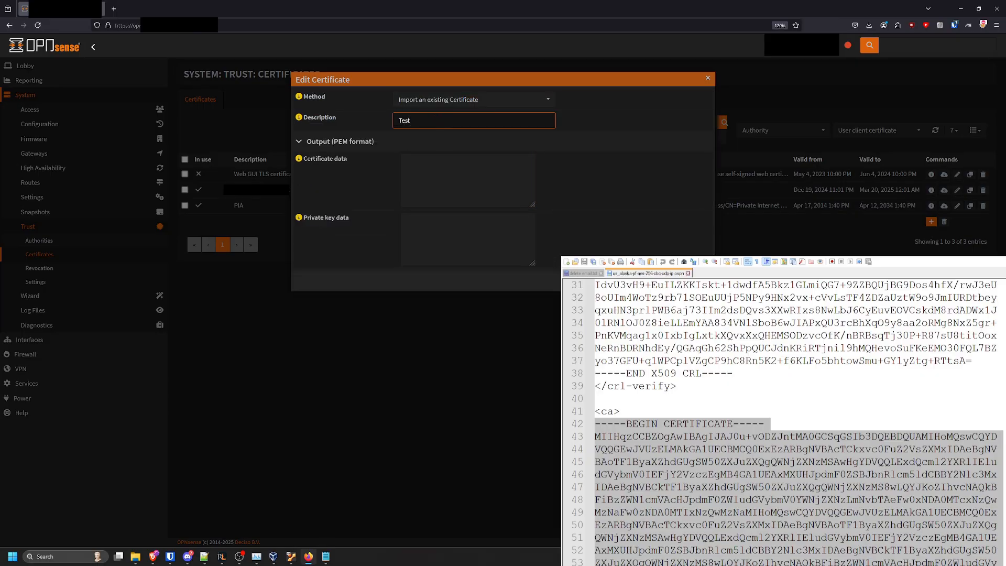
pyautogui.click(458, 167)
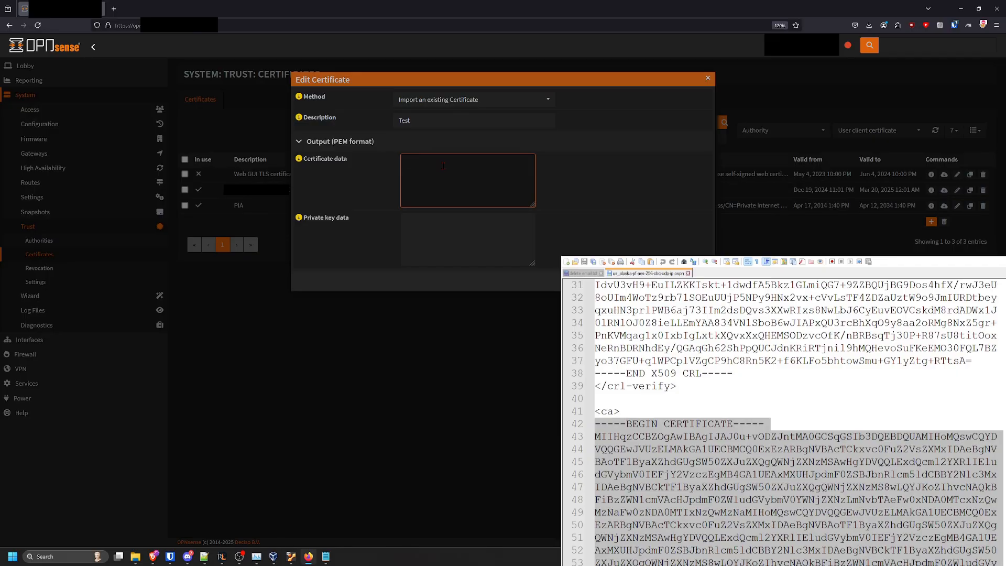
pyautogui.hotkey('ctrl', 'v')
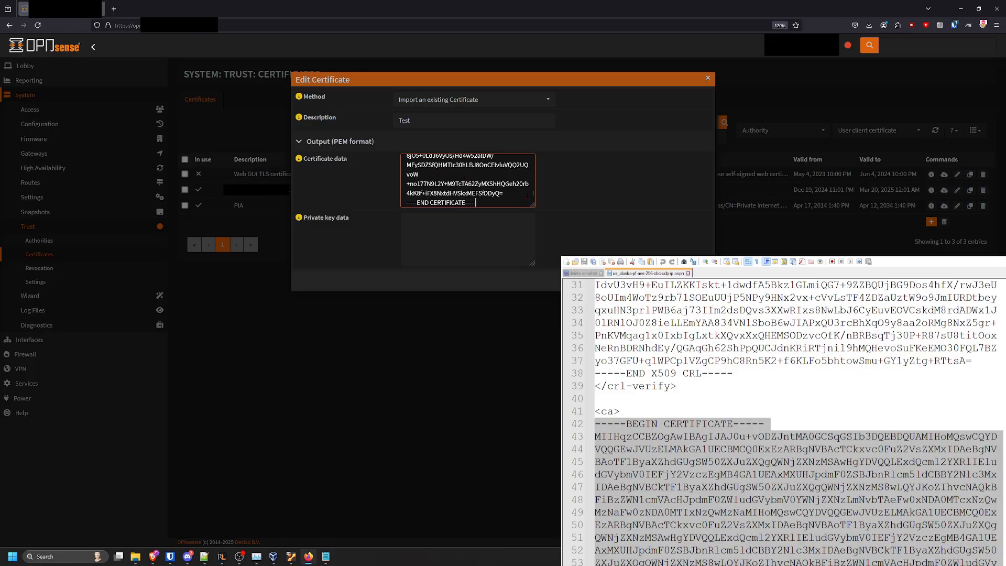
pyautogui.click(382, 268)
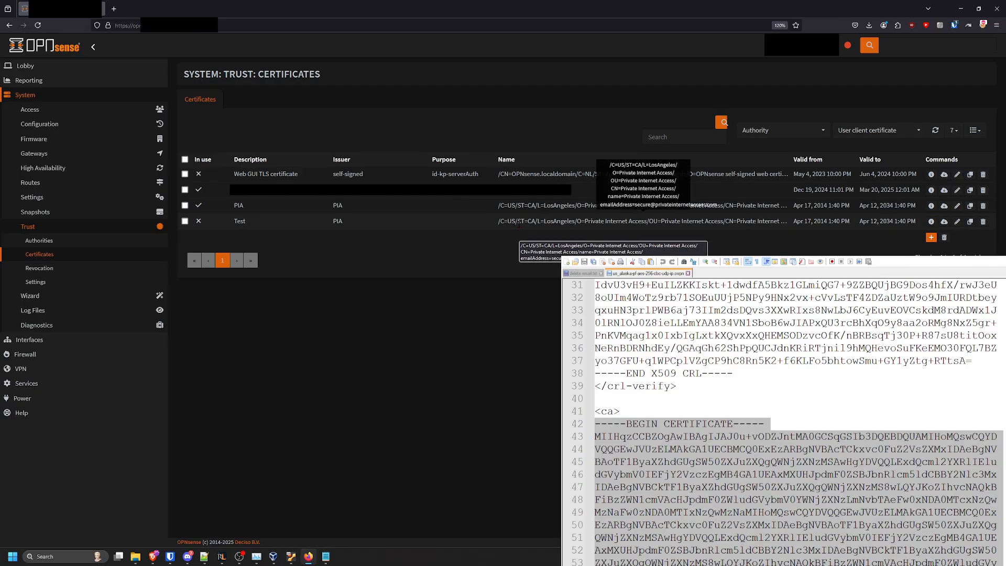
# Edit the Test certificate's pasted data by removing a character and save the change
pyautogui.moveTo(498, 222); pyautogui.dragTo(709, 222)
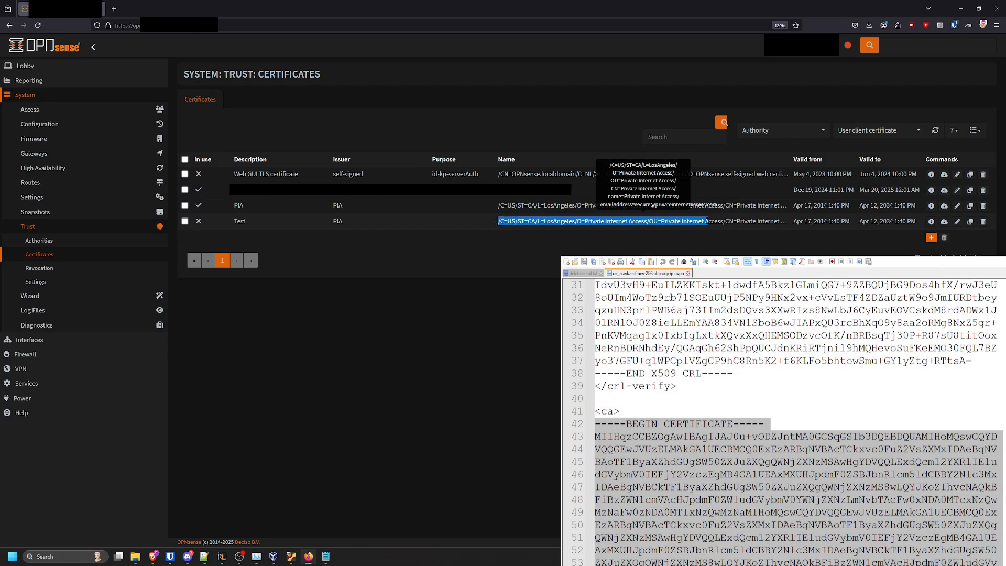
pyautogui.click(416, 226)
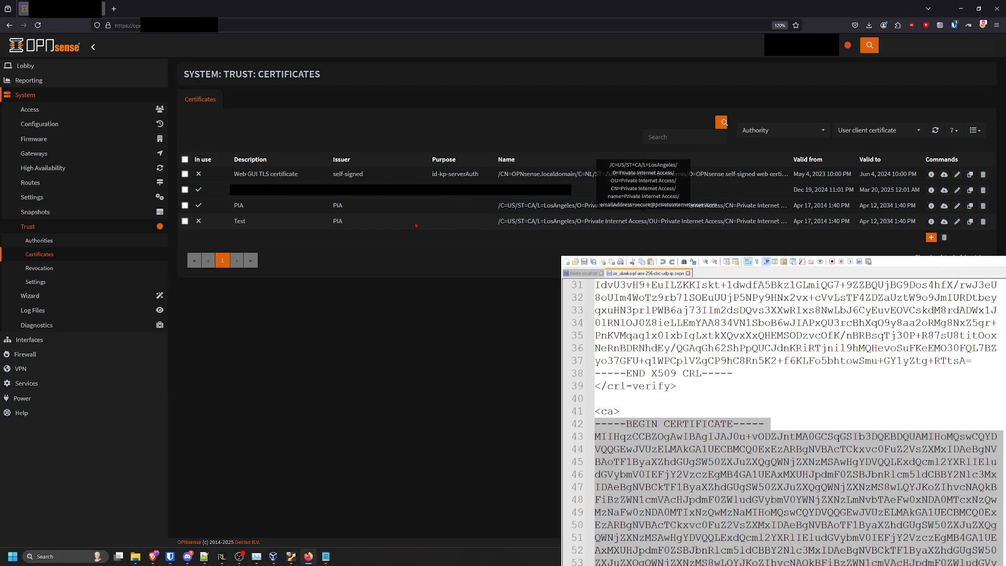
pyautogui.click(957, 221)
pyautogui.scroll(-5, 468, 180)
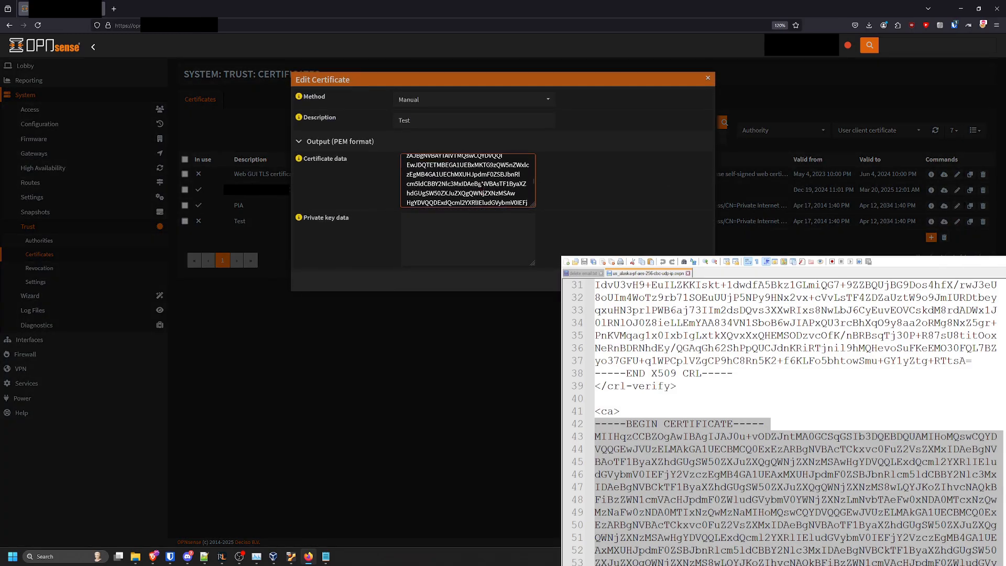
pyautogui.scroll(-1, 450, 180)
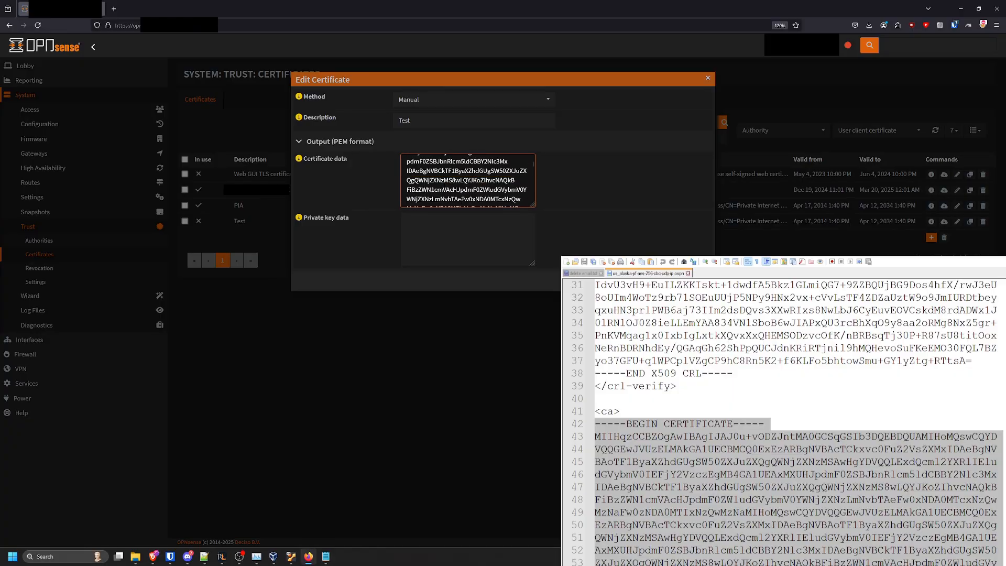
pyautogui.click(442, 180)
pyautogui.press('BackSpace')
pyautogui.press('Return')
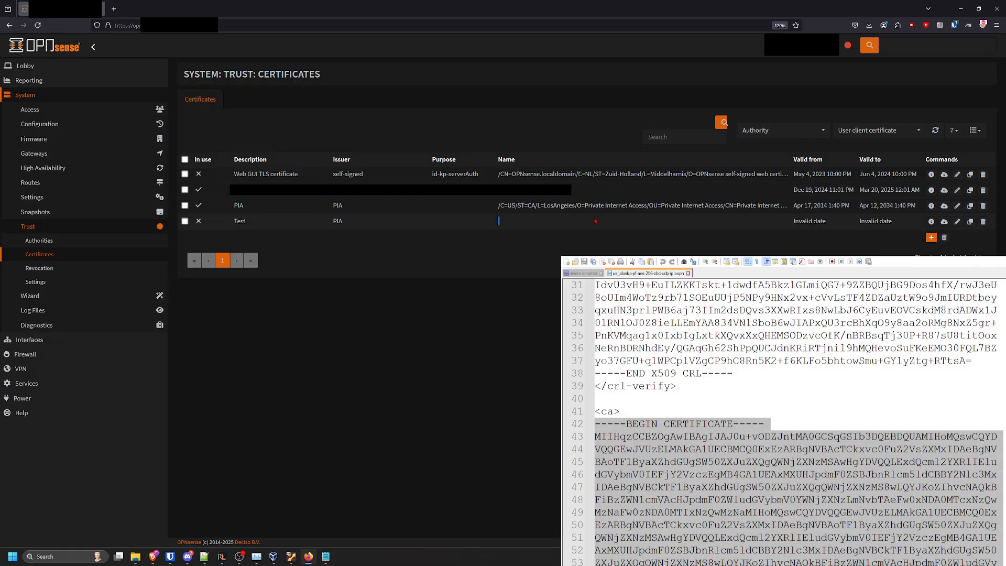
# Inspect the Test certificate's data and the PIA certificate's subject name, and scroll through the configuration file
pyautogui.doubleClick(555, 224)
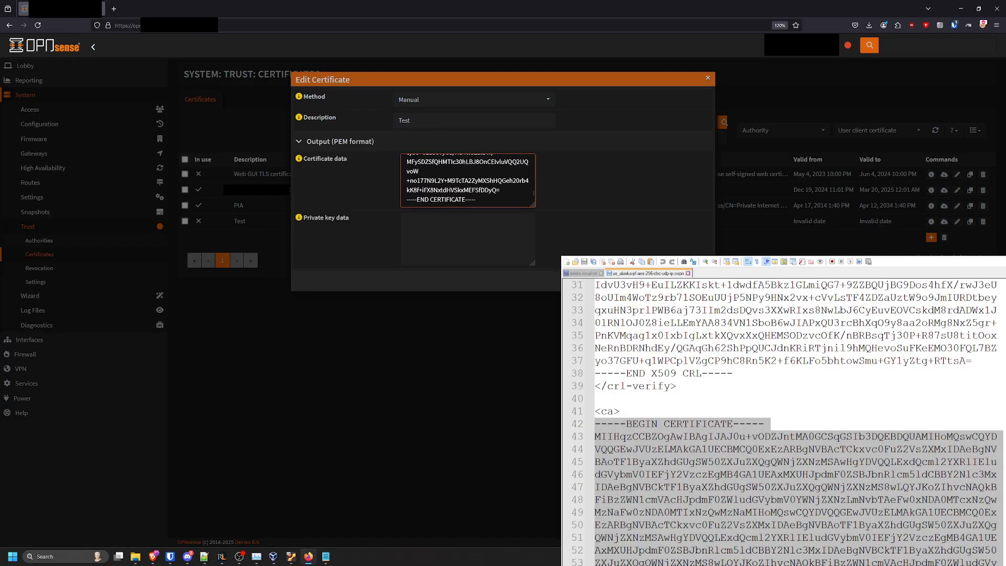
pyautogui.press('Escape')
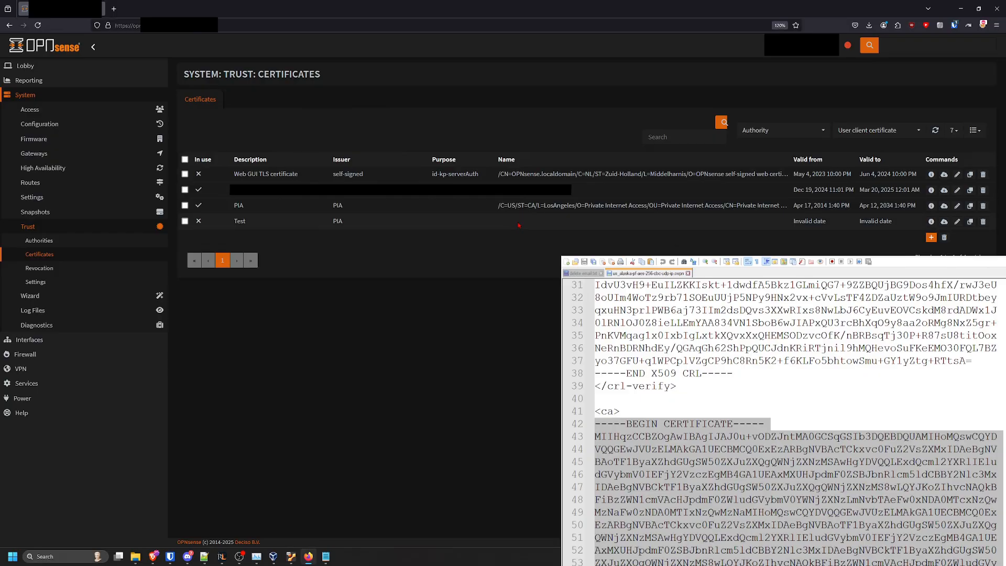
pyautogui.moveTo(495, 207); pyautogui.dragTo(729, 206)
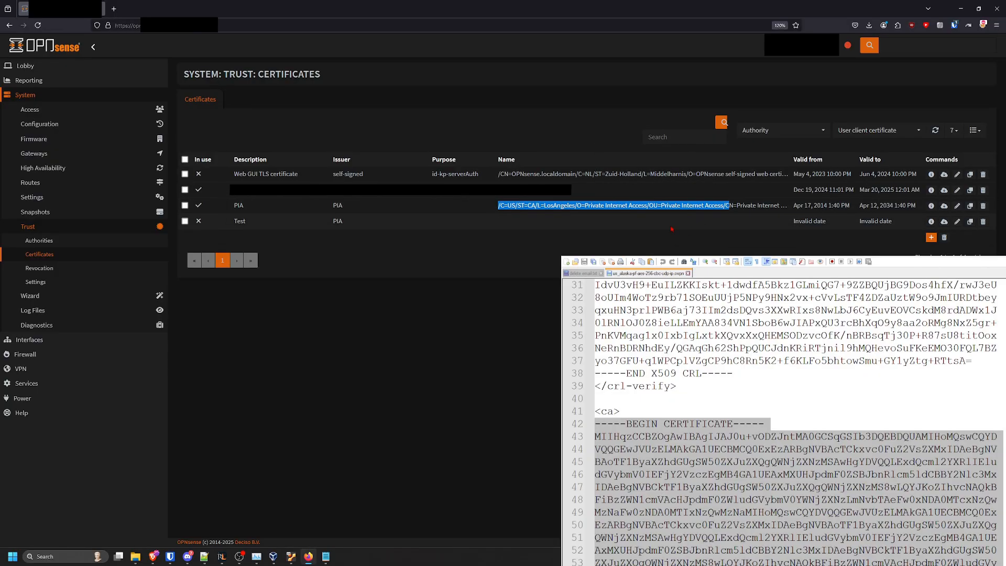
pyautogui.click(681, 452)
pyautogui.scroll(-15, 681, 453)
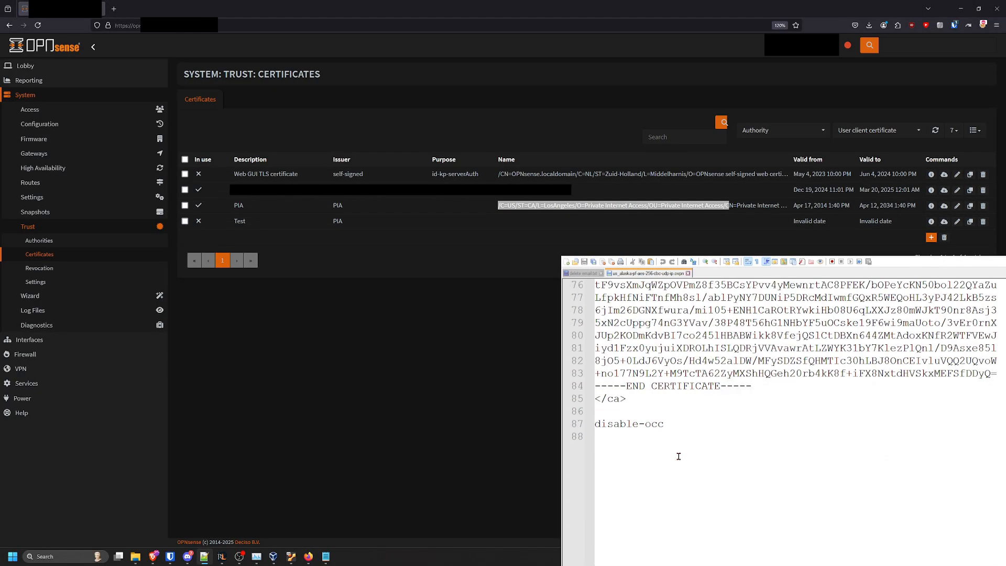
pyautogui.scroll(7, 683, 460)
pyautogui.scroll(6, 684, 460)
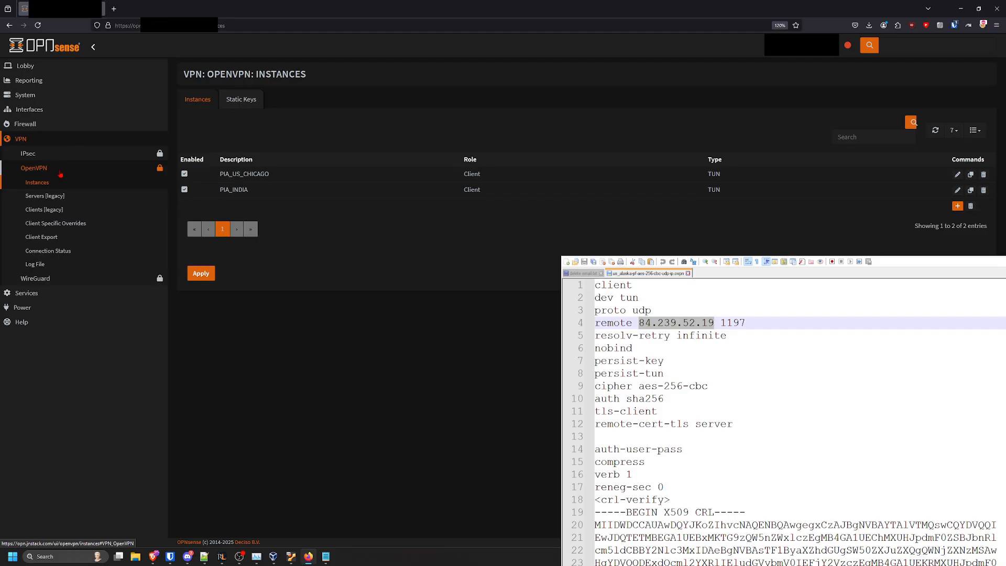
# Open the OpenVPN Instances and legacy Clients pages and review the existing PIA client instances
pyautogui.click(60, 171)
pyautogui.click(59, 171)
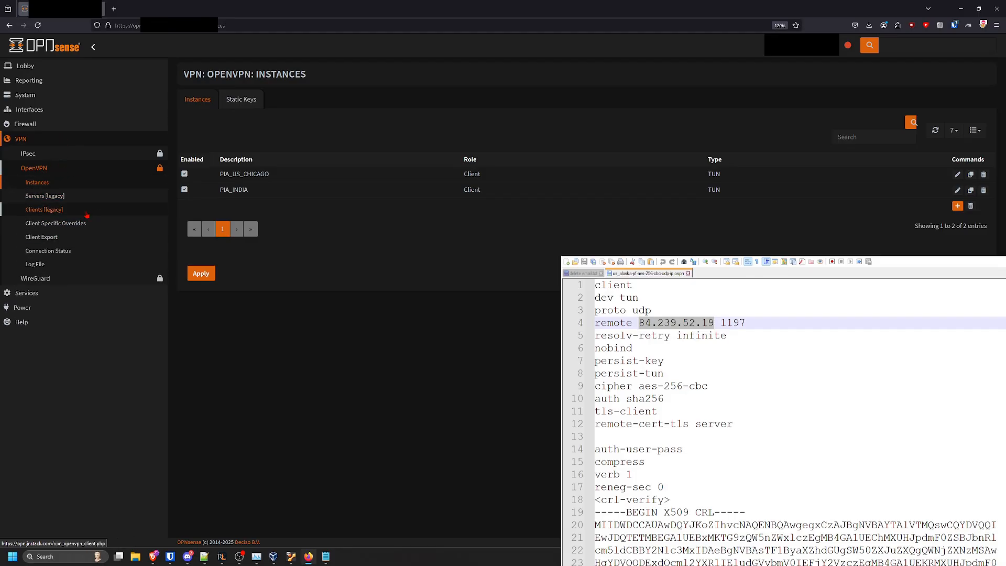
pyautogui.click(59, 215)
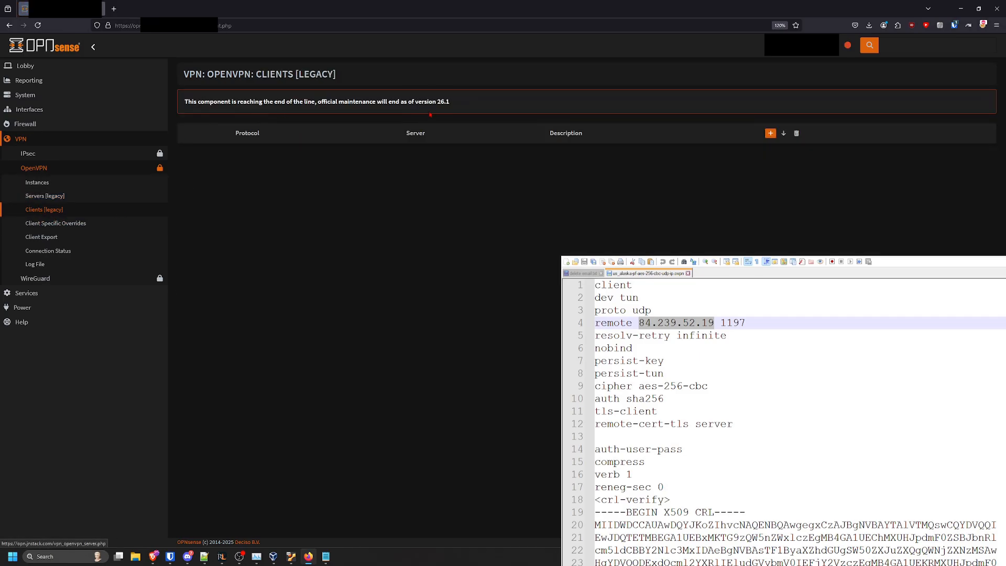
pyautogui.moveTo(452, 102); pyautogui.dragTo(437, 101)
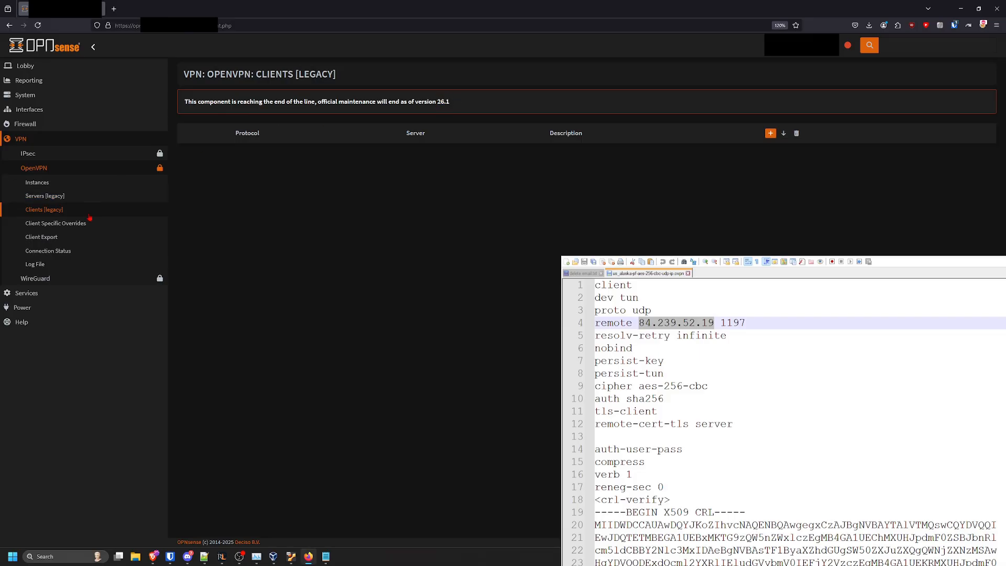
pyautogui.click(88, 185)
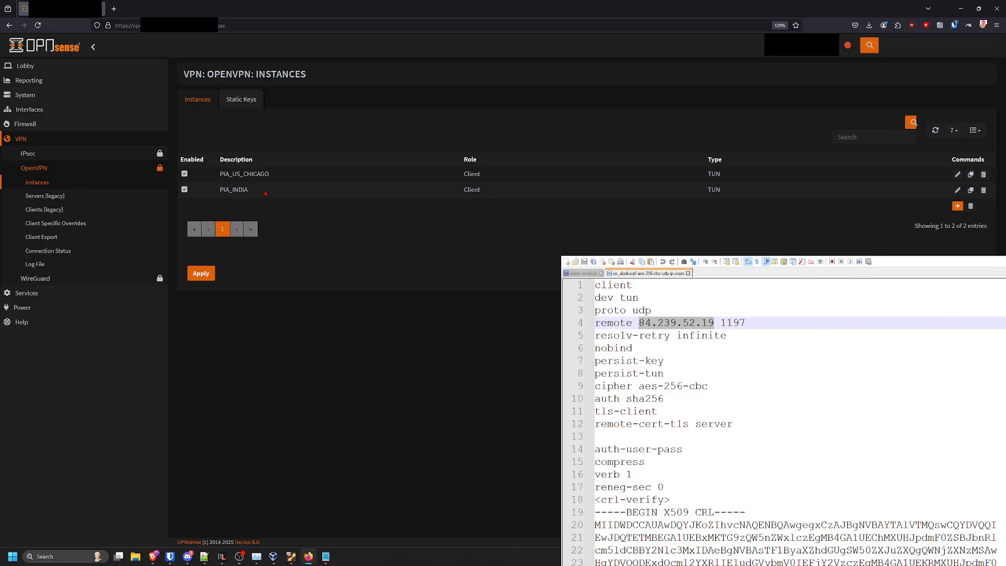
pyautogui.moveTo(265, 193); pyautogui.dragTo(223, 174)
pyautogui.click(236, 174)
# Add a new OpenVPN instance with the Client role and turn on advanced mode
pyautogui.click(957, 206)
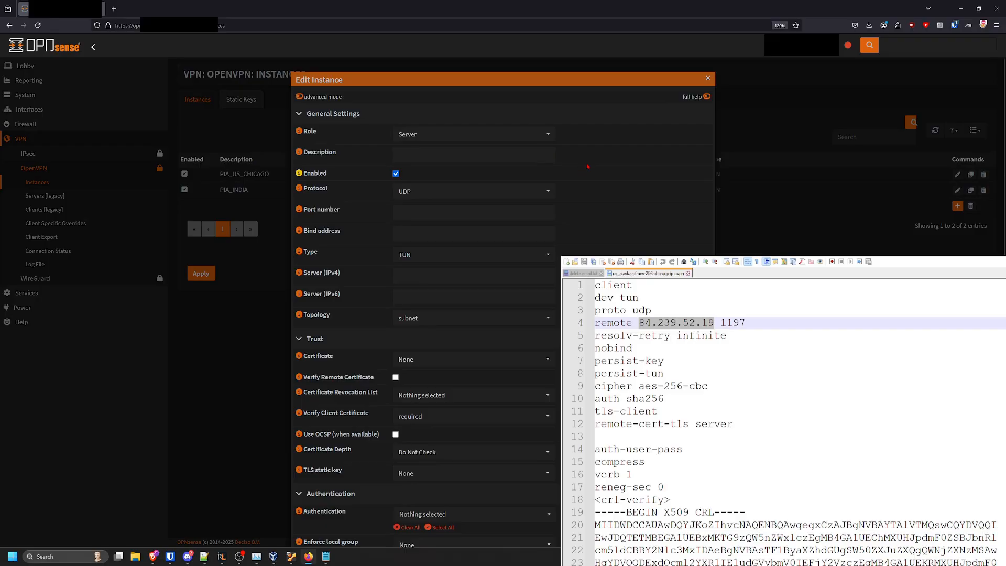
pyautogui.click(487, 134)
pyautogui.click(429, 176)
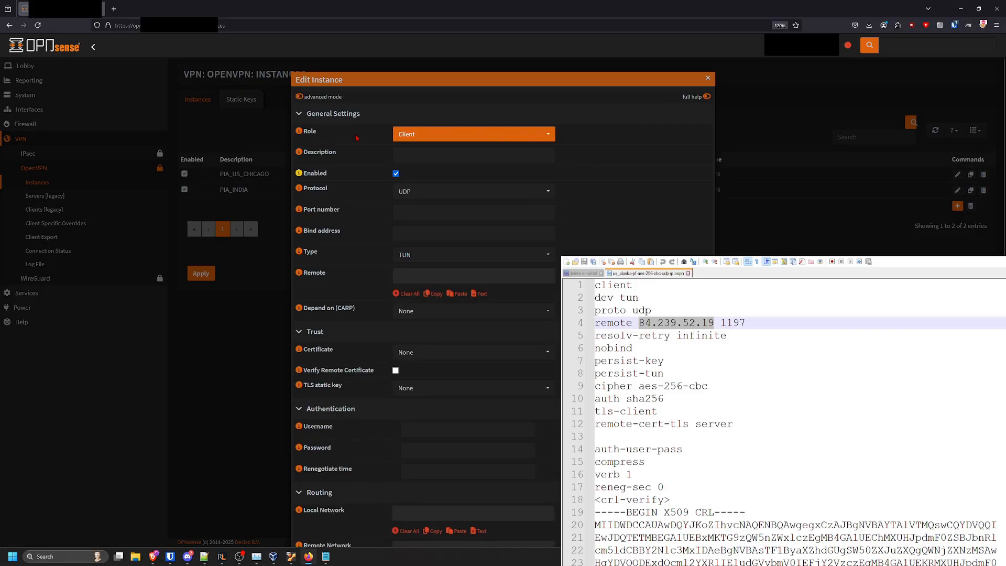
pyautogui.click(299, 97)
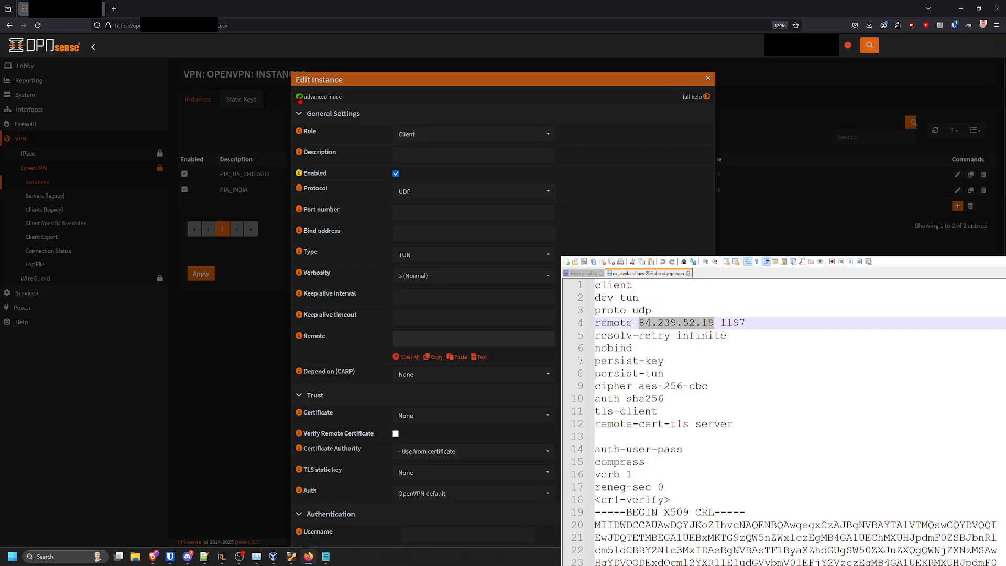
# Set the instance description to PIA_US_ALASKA
pyautogui.click(432, 156)
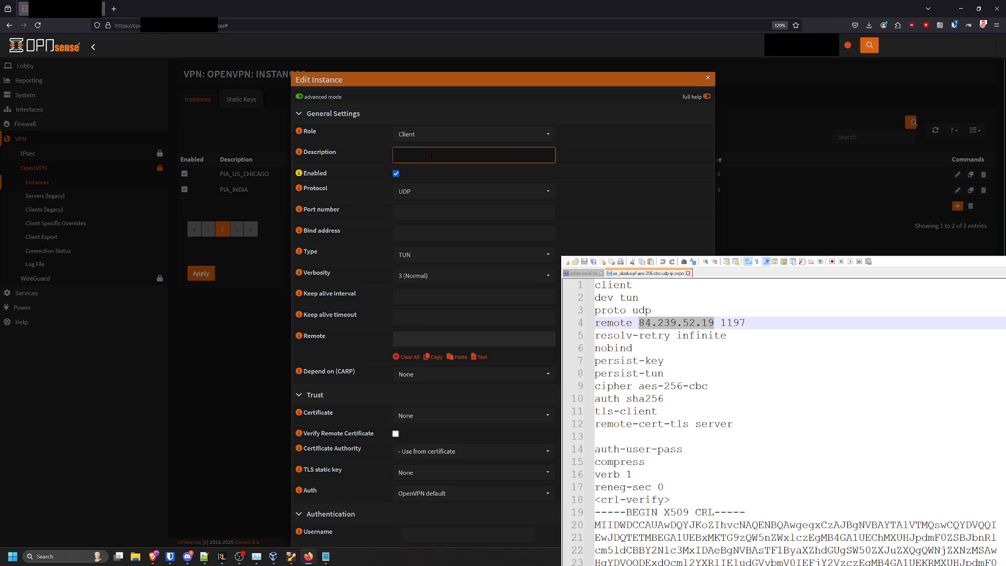
pyautogui.click(676, 351)
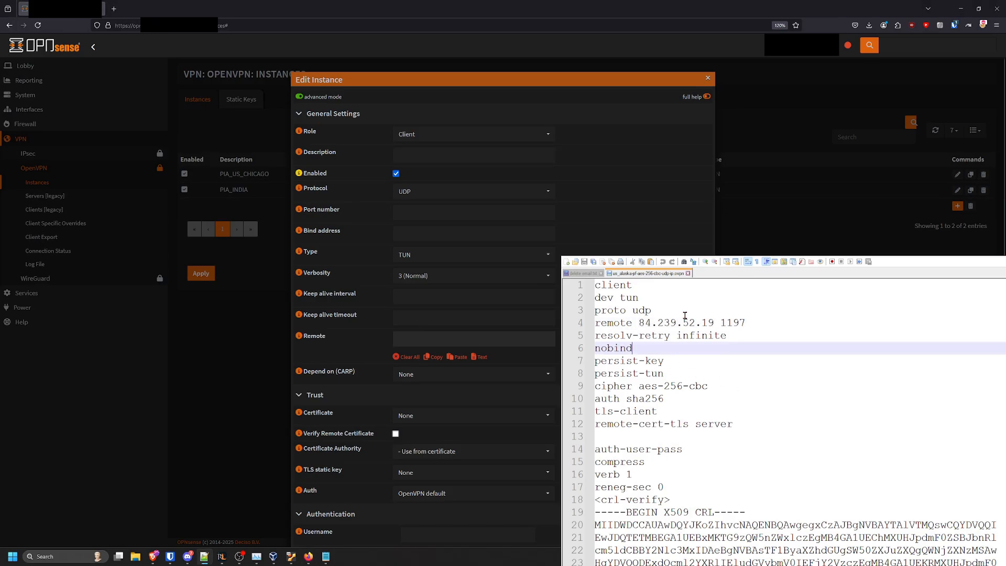
pyautogui.click(446, 156)
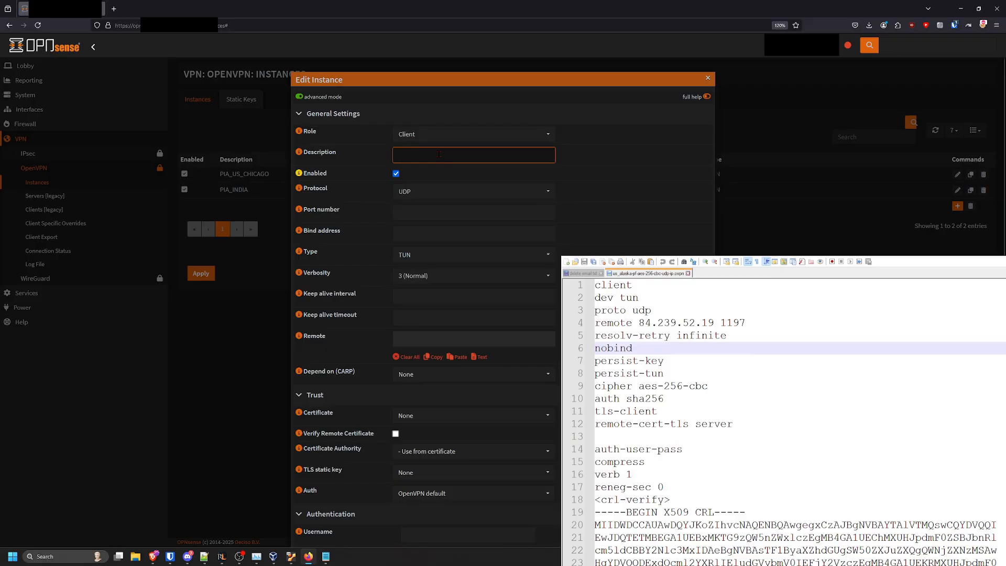
pyautogui.write('PIA_US')
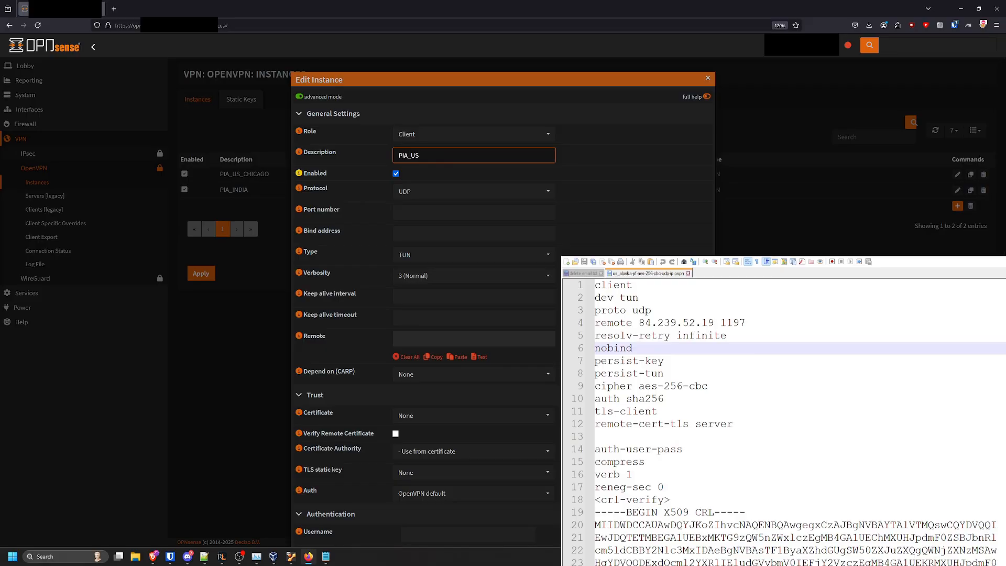
pyautogui.write('_ALASKA')
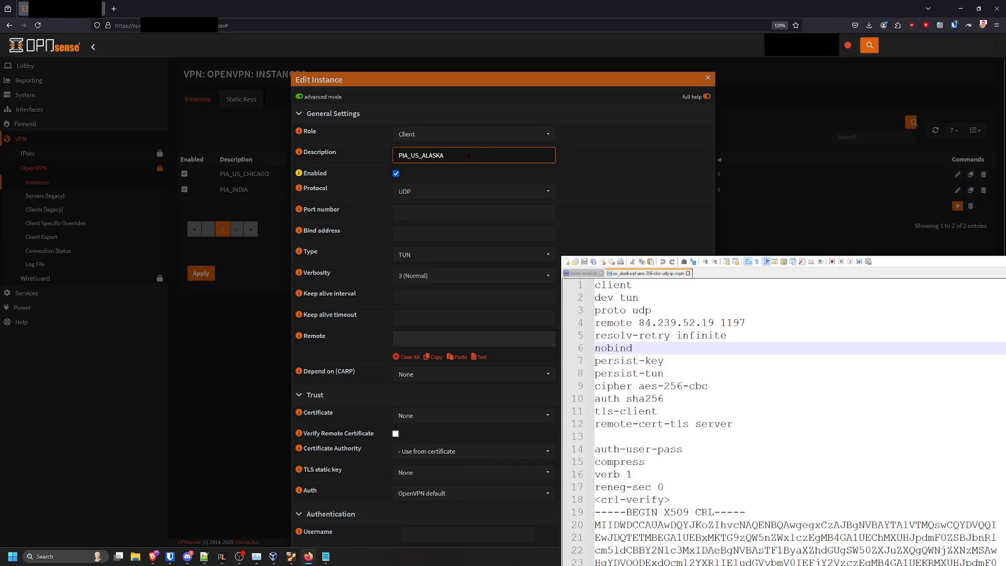
# Set the port number to 1197, matching the configuration file
pyautogui.scroll(-2, 469, 157)
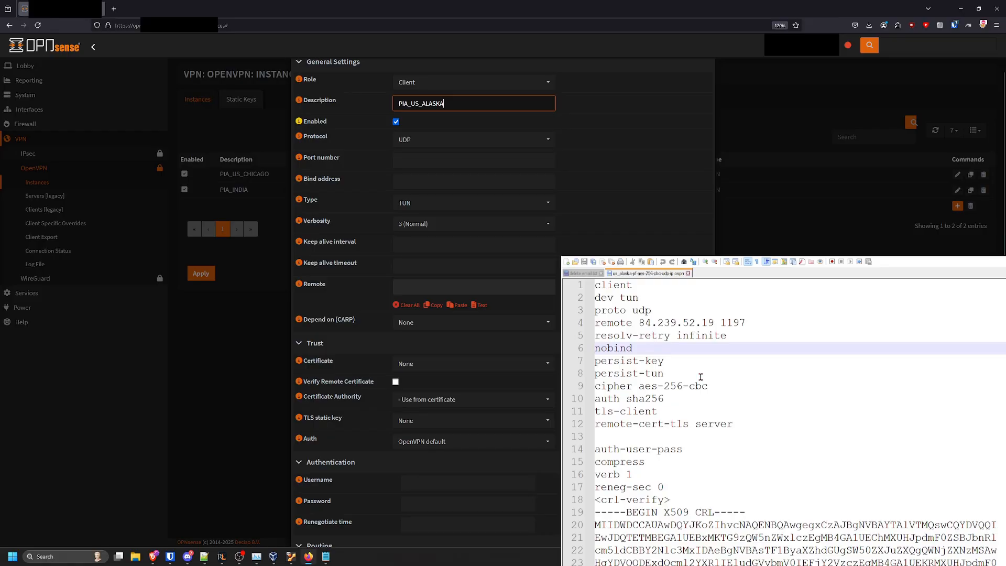
pyautogui.doubleClick(640, 311)
pyautogui.click(418, 158)
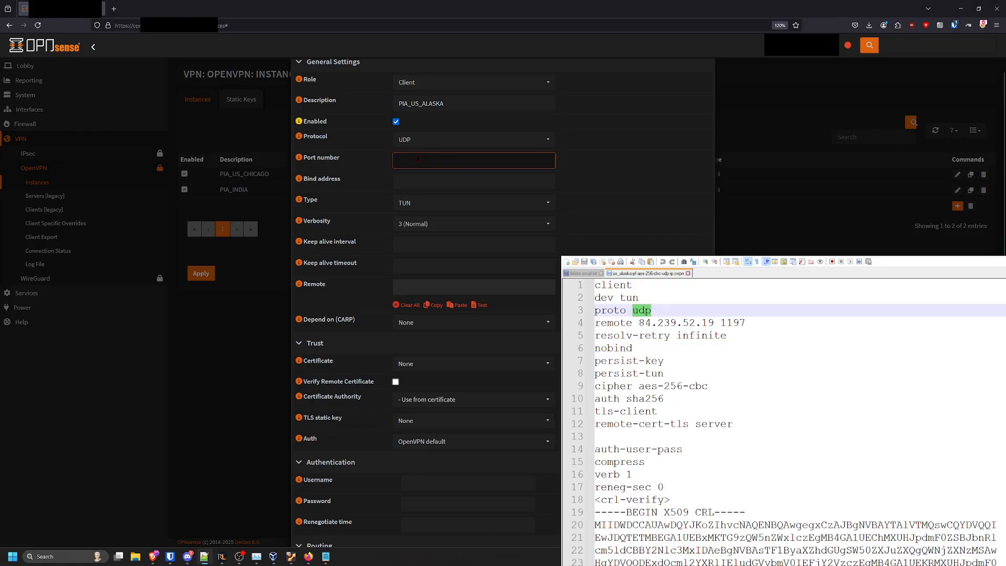
pyautogui.write('1197')
# Copy the server address 84.239.52.19 from the configuration file into the Remote field
pyautogui.click(432, 179)
pyautogui.scroll(-2, 433, 182)
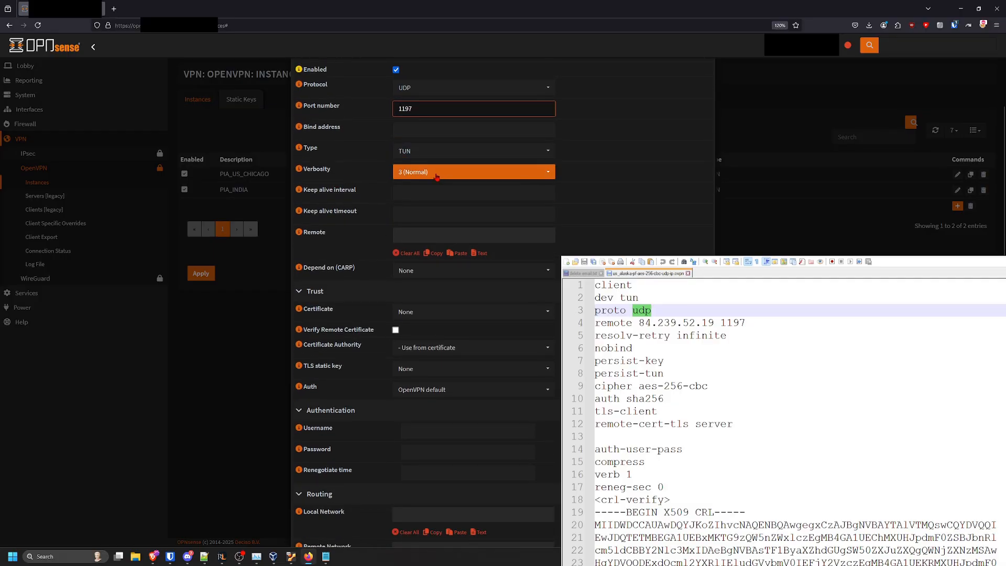
pyautogui.scroll(-4, 437, 177)
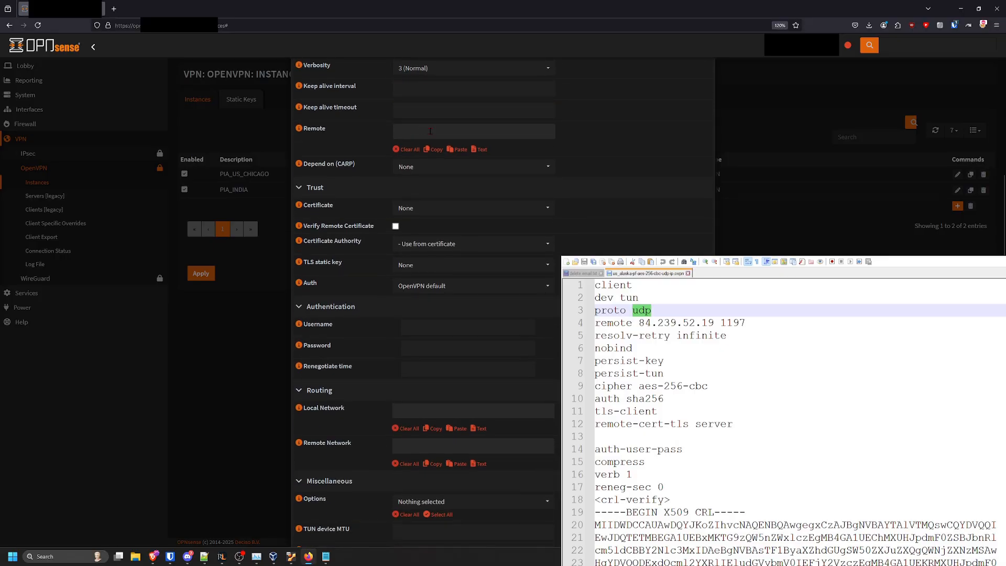
pyautogui.moveTo(639, 323); pyautogui.dragTo(712, 323)
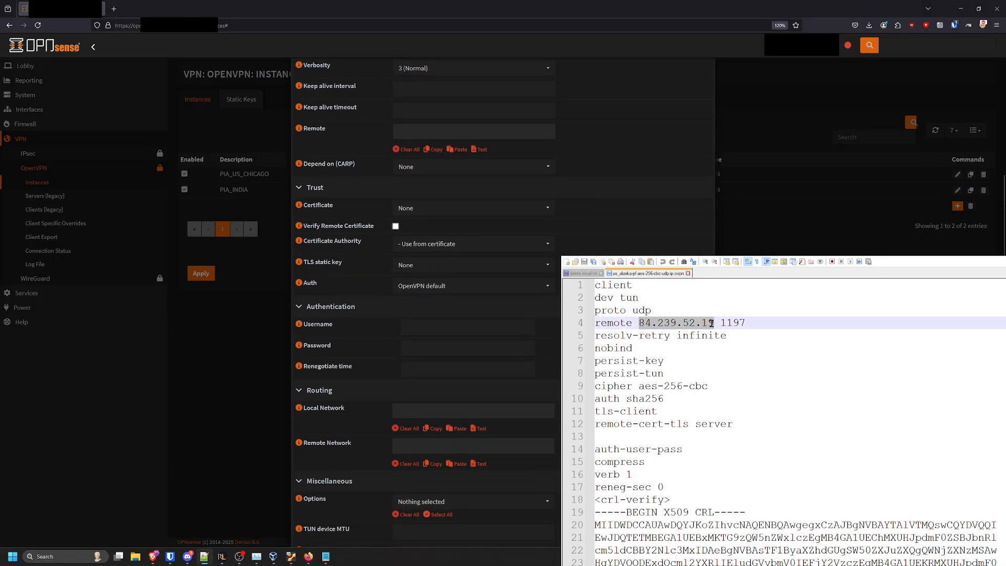
pyautogui.hotkey('ctrl', 'c')
pyautogui.click(437, 132)
pyautogui.hotkey('ctrl', 'v')
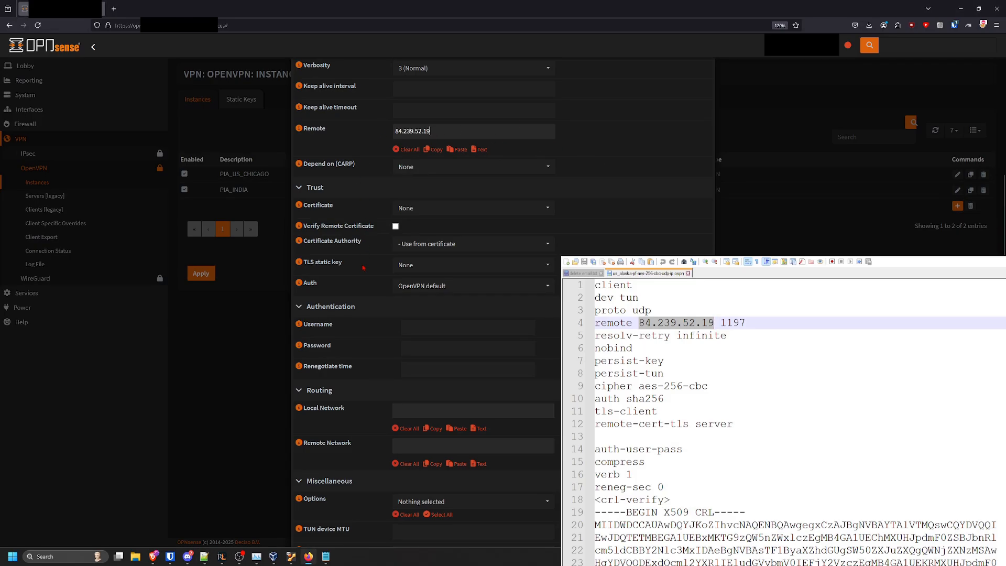
pyautogui.scroll(-2, 363, 268)
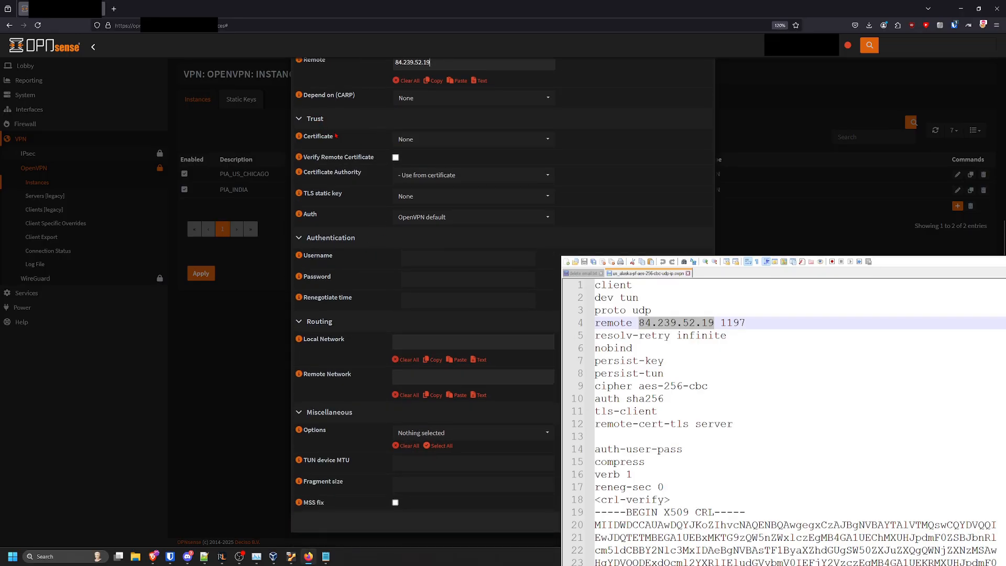
# Set both the Certificate and the Certificate Authority of the instance to PIA
pyautogui.click(443, 139)
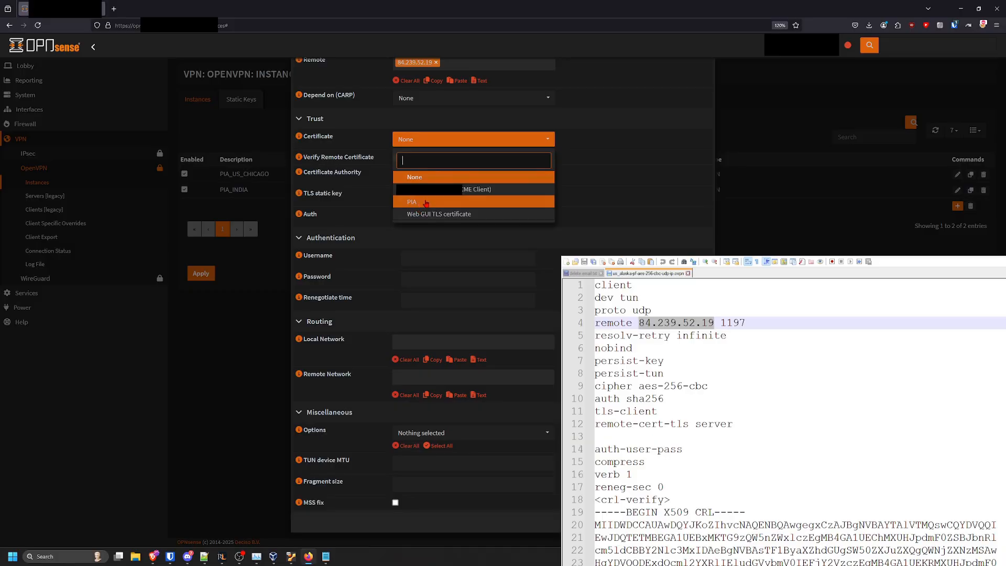
pyautogui.click(426, 202)
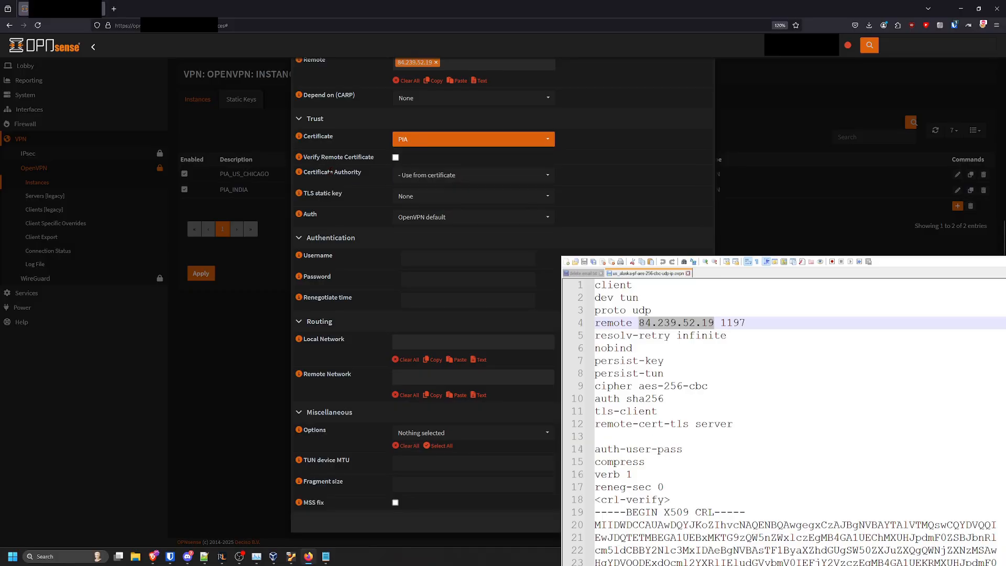
pyautogui.click(442, 177)
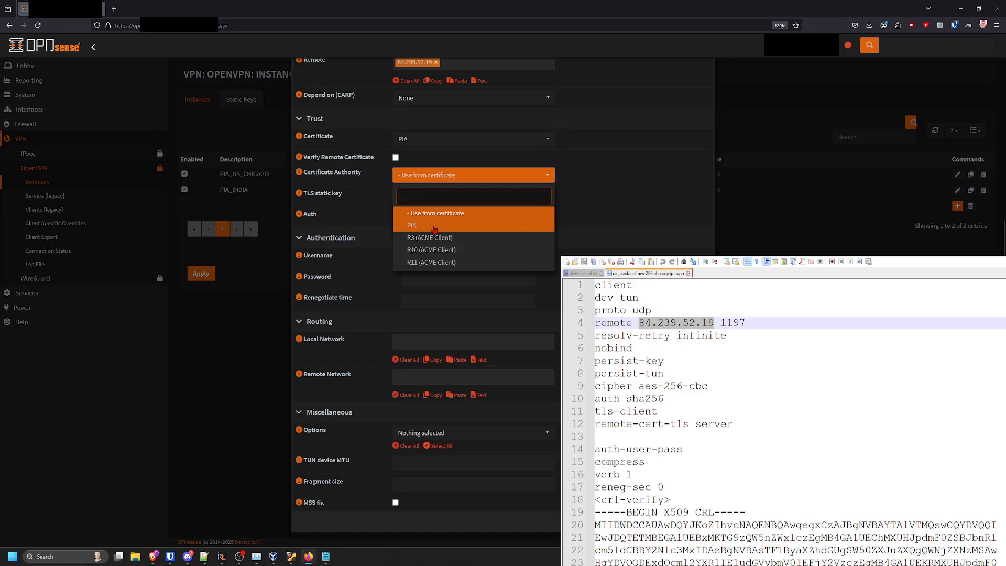
pyautogui.click(435, 230)
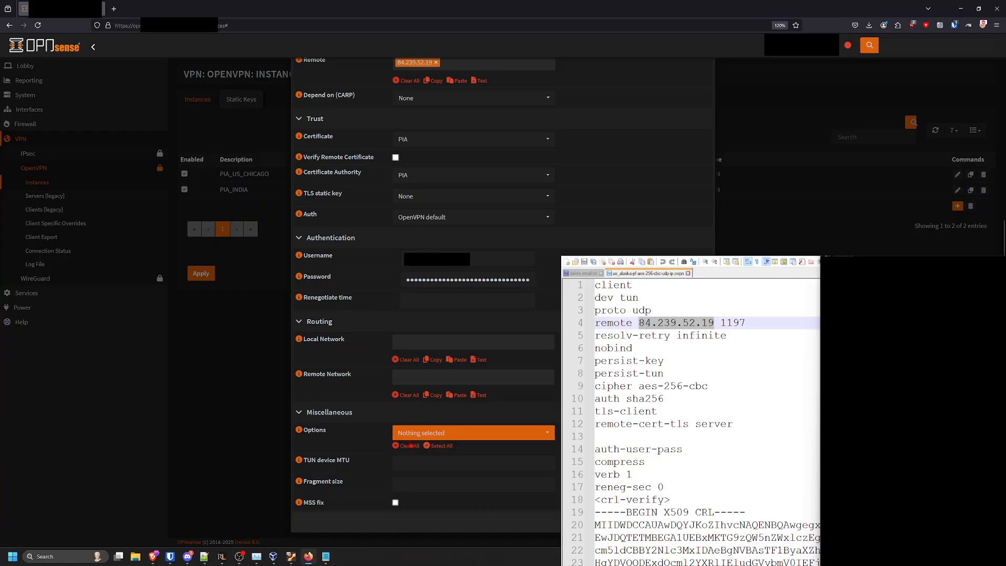
# Add the route-nopull option, save the new instance and apply the OpenVPN changes
pyautogui.click(452, 434)
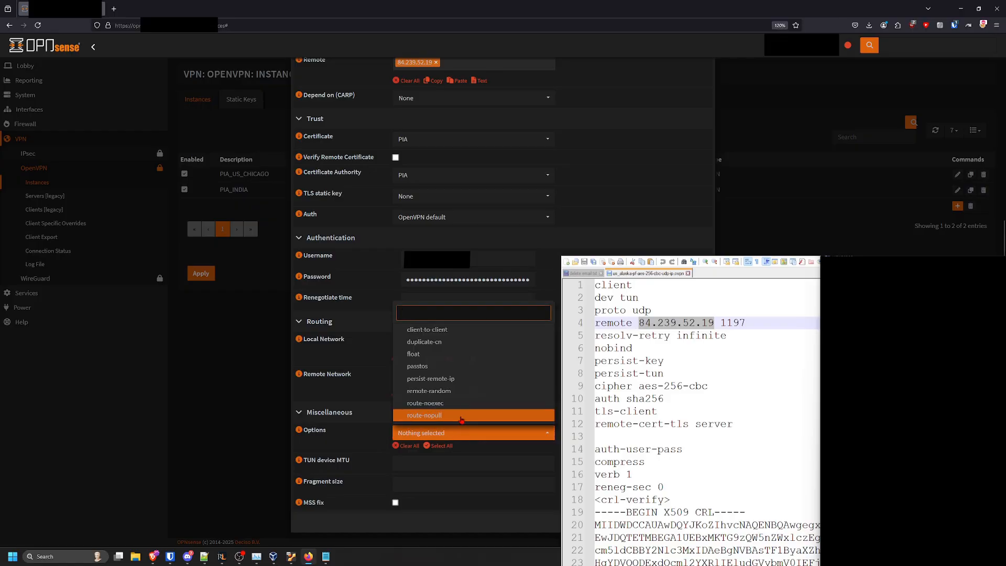
pyautogui.click(461, 416)
pyautogui.press('Escape')
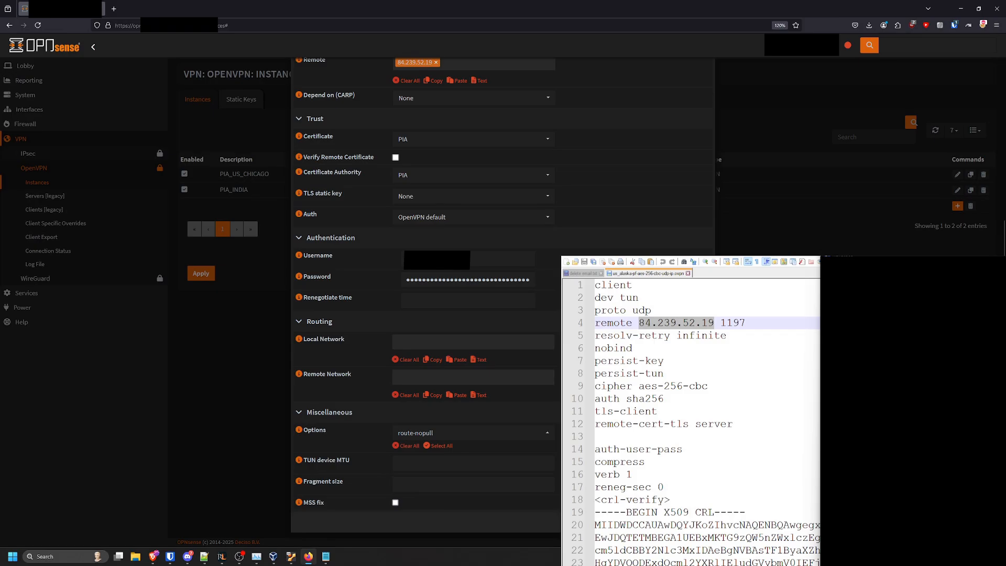
pyautogui.click(693, 522)
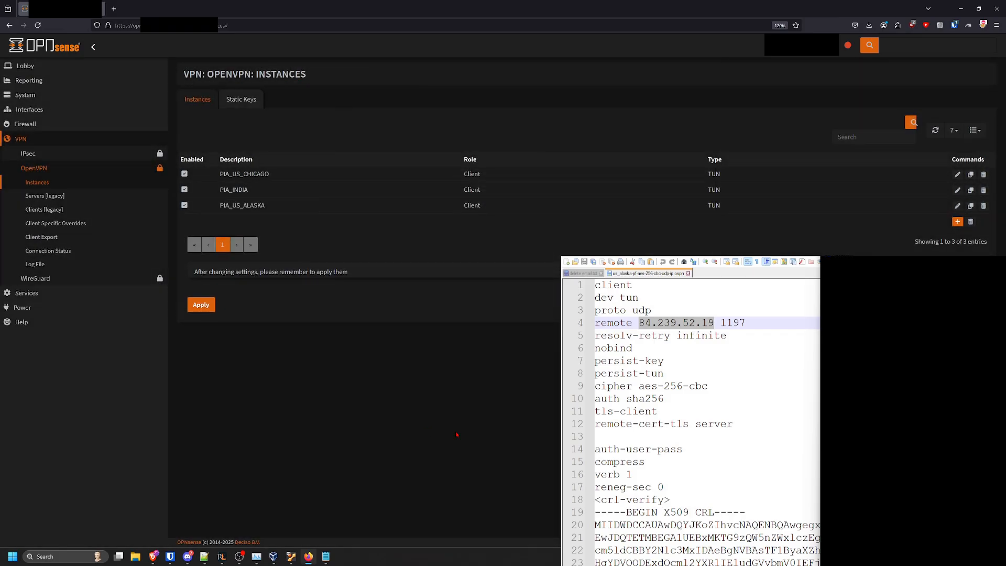
pyautogui.click(201, 313)
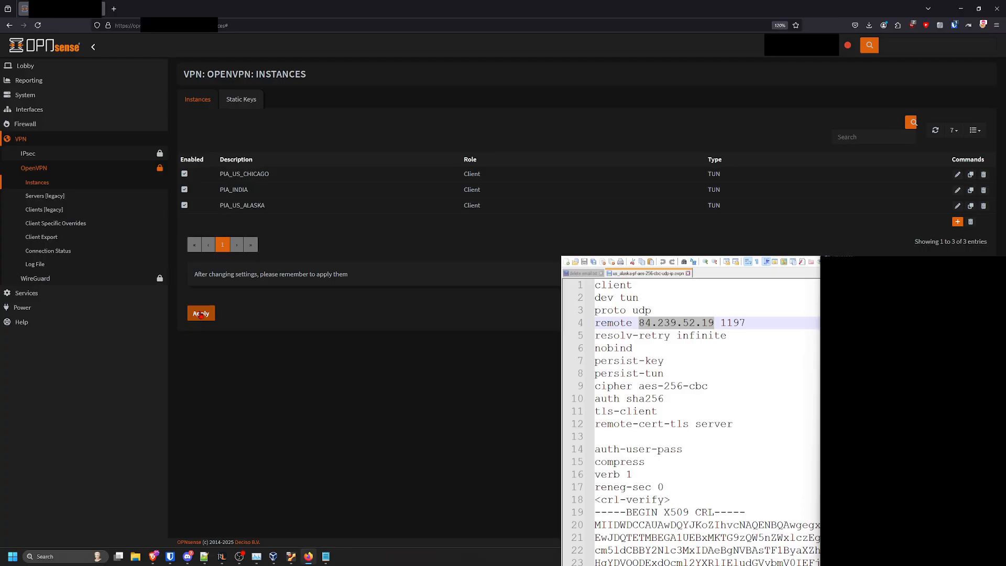
# Check the PIA_US_ALASKA session in the OpenVPN connection status list
pyautogui.click(70, 253)
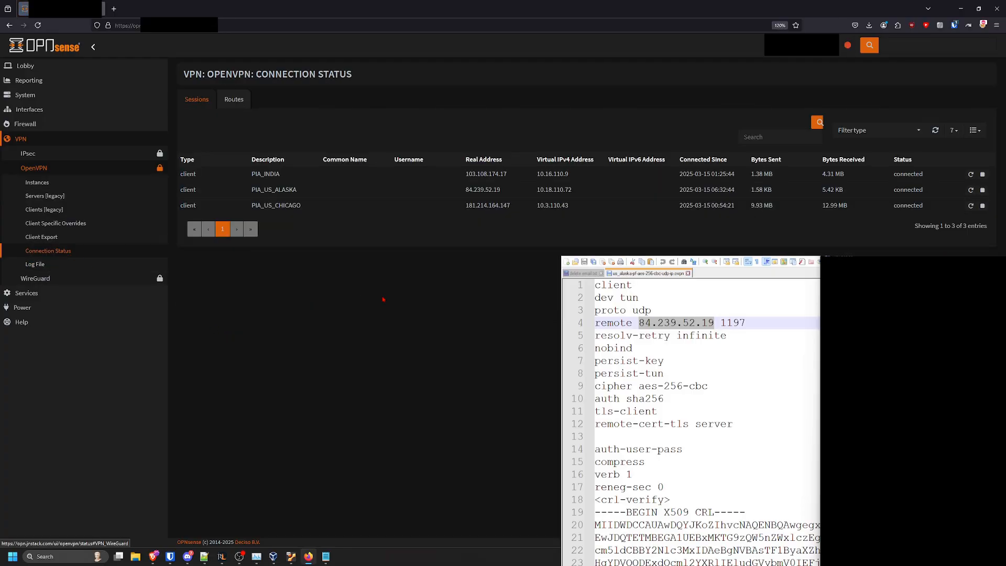
pyautogui.moveTo(253, 189); pyautogui.dragTo(306, 196)
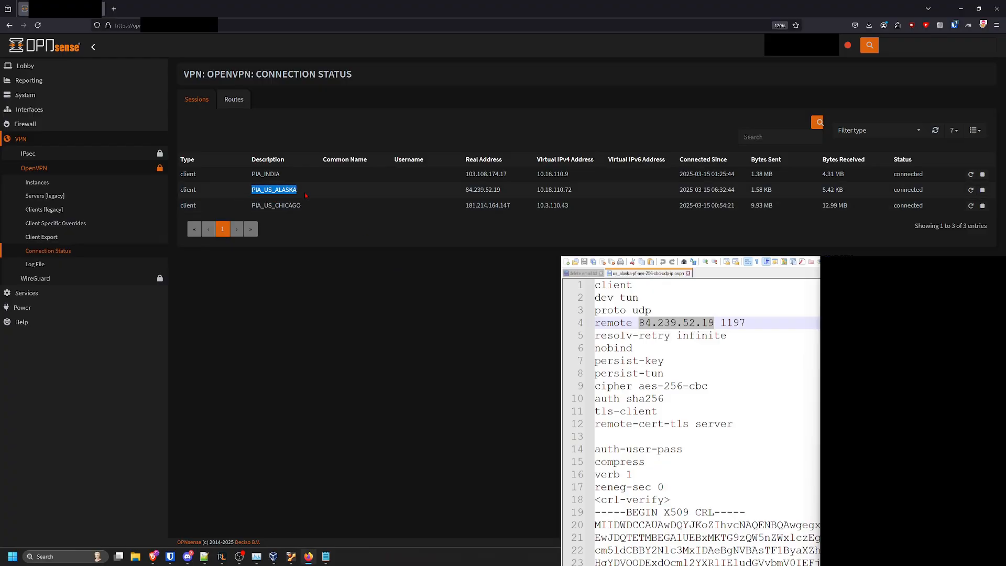
pyautogui.moveTo(932, 190); pyautogui.dragTo(887, 188)
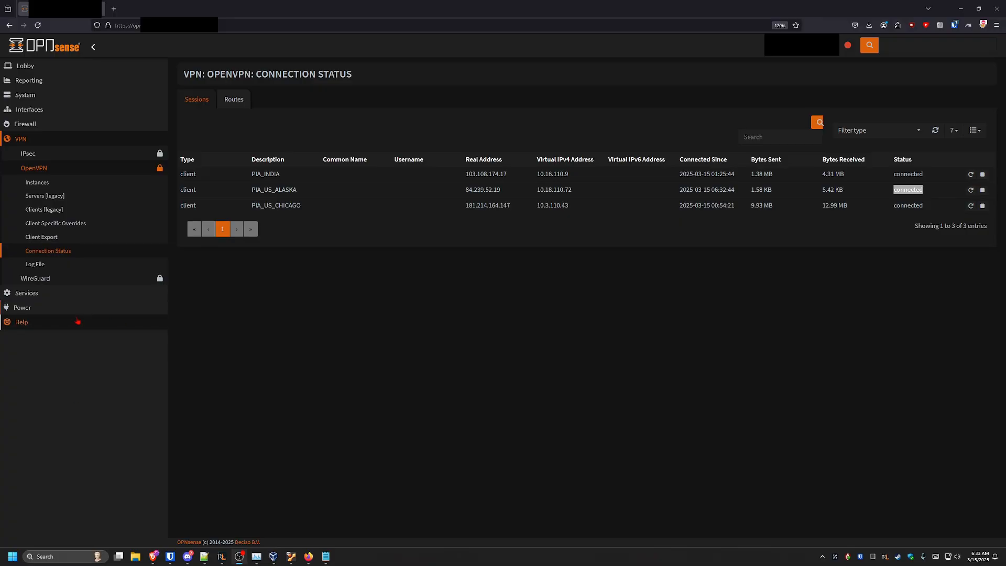
# Assign the ovpnc3 OpenVPN client device as a new interface with the description PIA_US_ALASKA
pyautogui.click(62, 111)
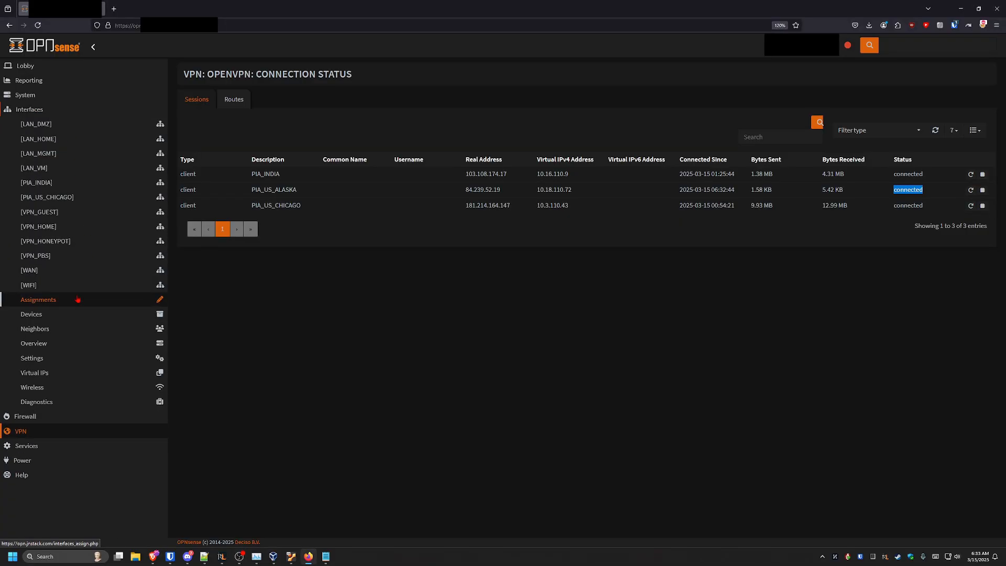
pyautogui.click(77, 299)
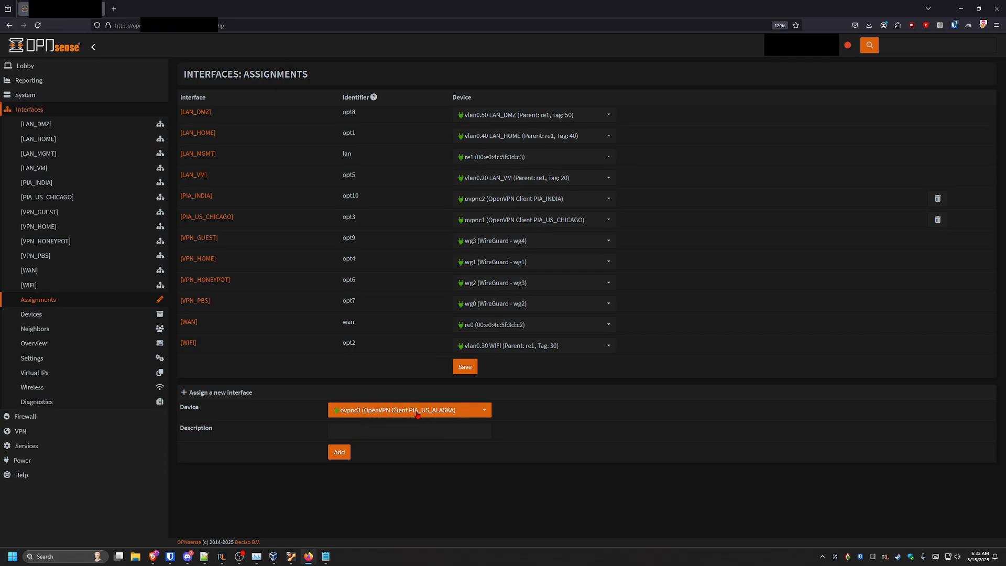
pyautogui.click(376, 427)
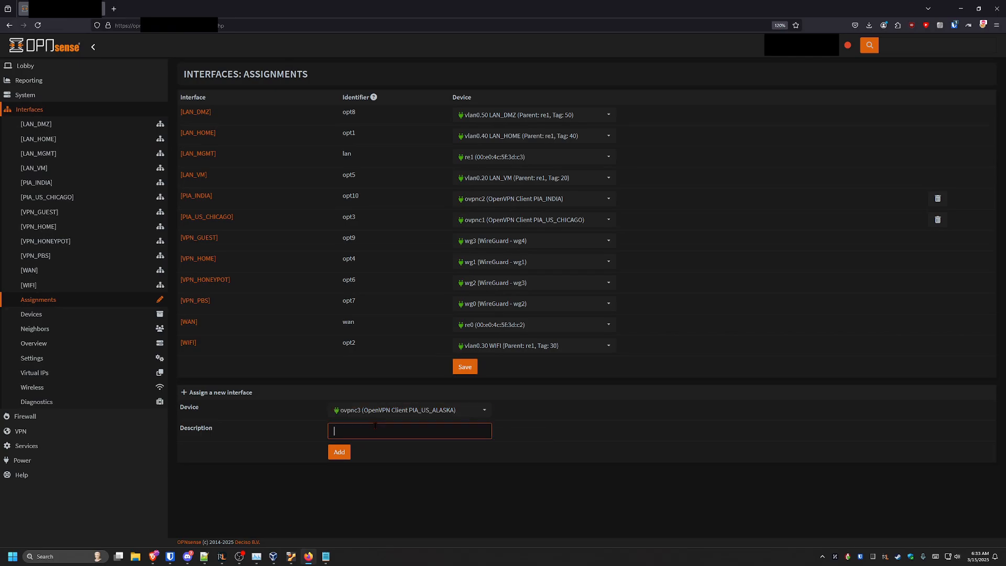
pyautogui.write('PIA_US_ALASKA')
pyautogui.click(339, 451)
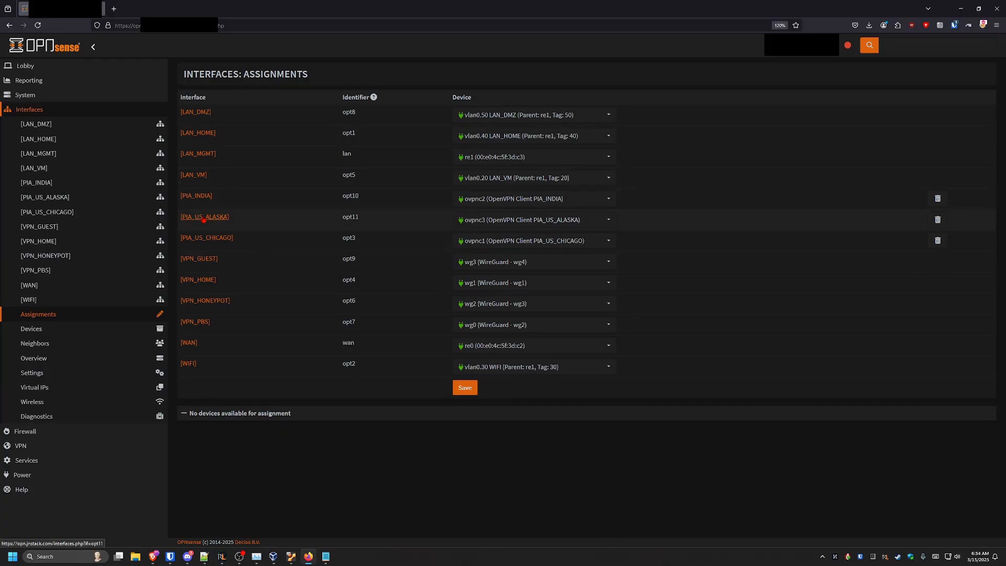
# Enable the PIA_US_ALASKA interface, save it and apply the changes
pyautogui.click(204, 218)
pyautogui.click(371, 119)
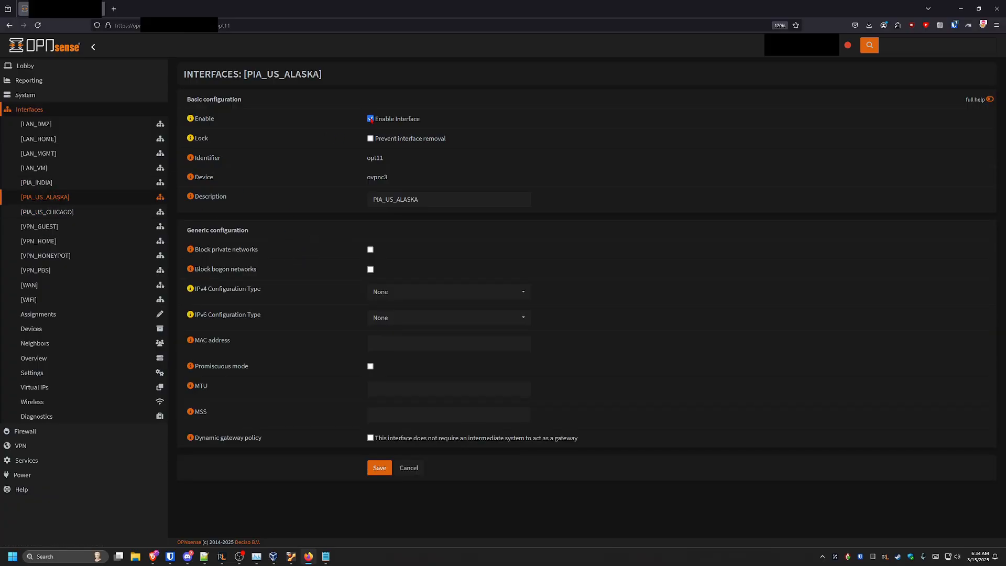
pyautogui.click(380, 468)
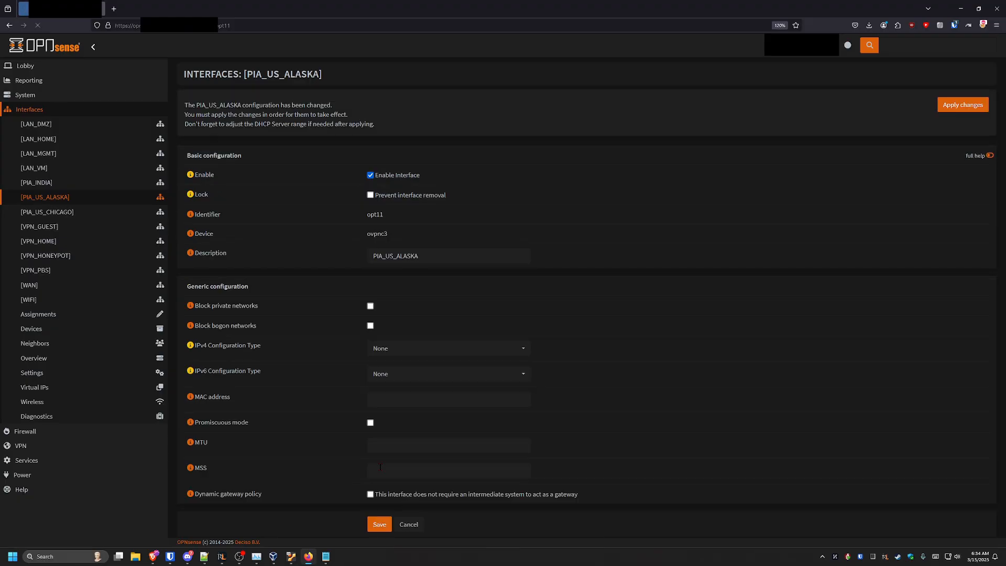
pyautogui.click(960, 109)
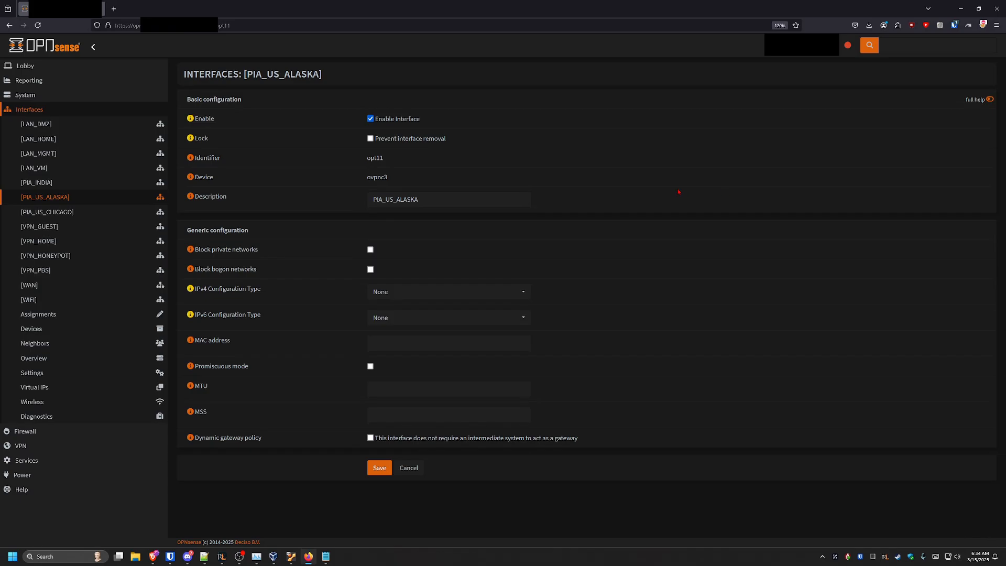
# Review the PIA_US_ALASKA gateways in the system gateway configuration
pyautogui.click(25, 95)
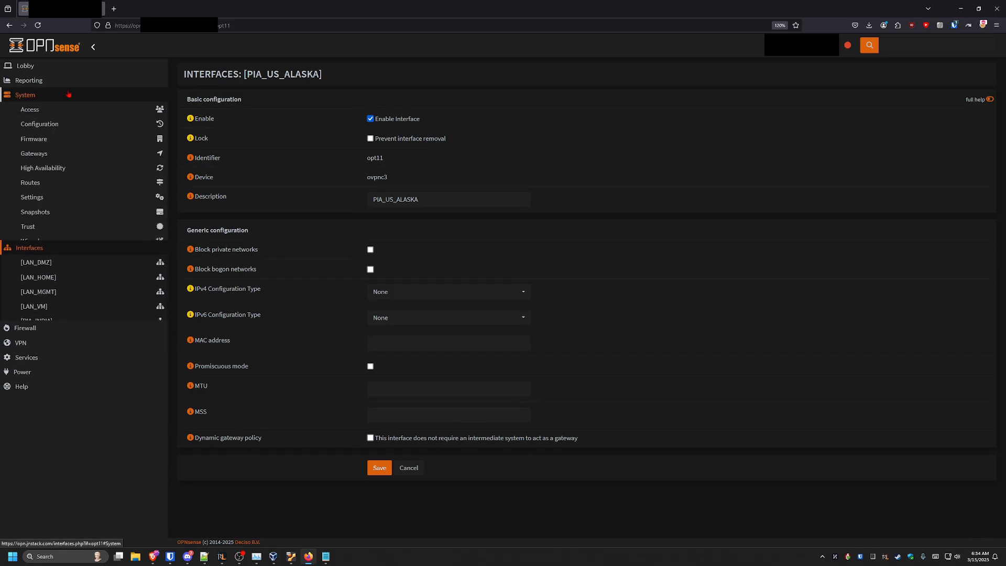
pyautogui.click(77, 155)
pyautogui.click(74, 168)
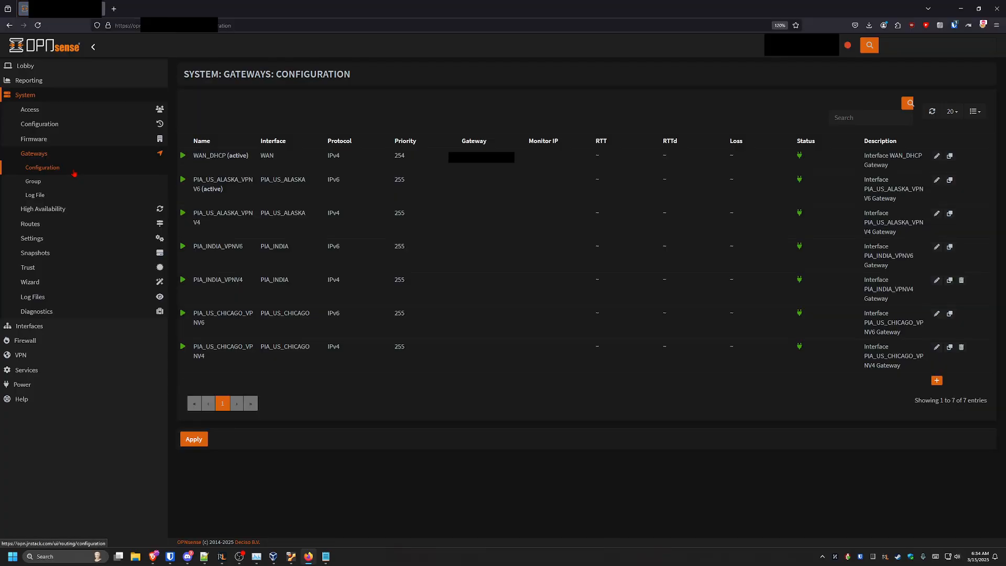
pyautogui.moveTo(307, 214); pyautogui.dragTo(259, 213)
pyautogui.click(304, 213)
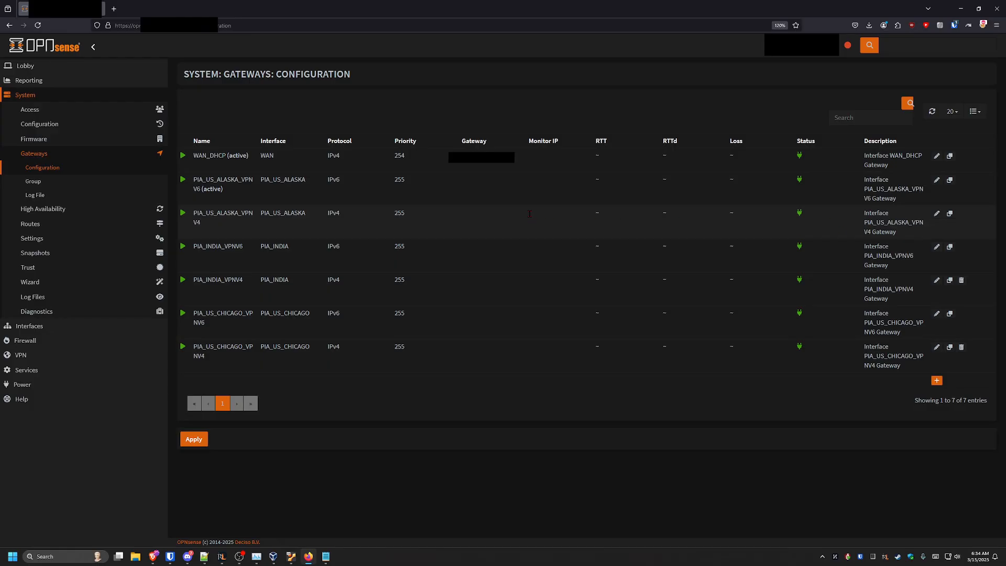
# Create a new outbound NAT rule on the PIA_US_ALASKA interface
pyautogui.click(83, 340)
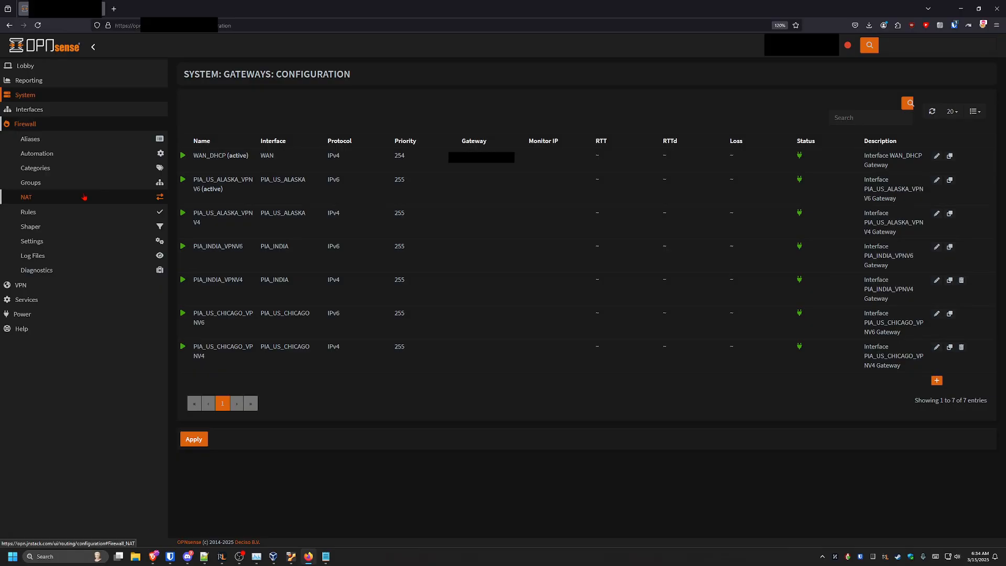
pyautogui.click(84, 197)
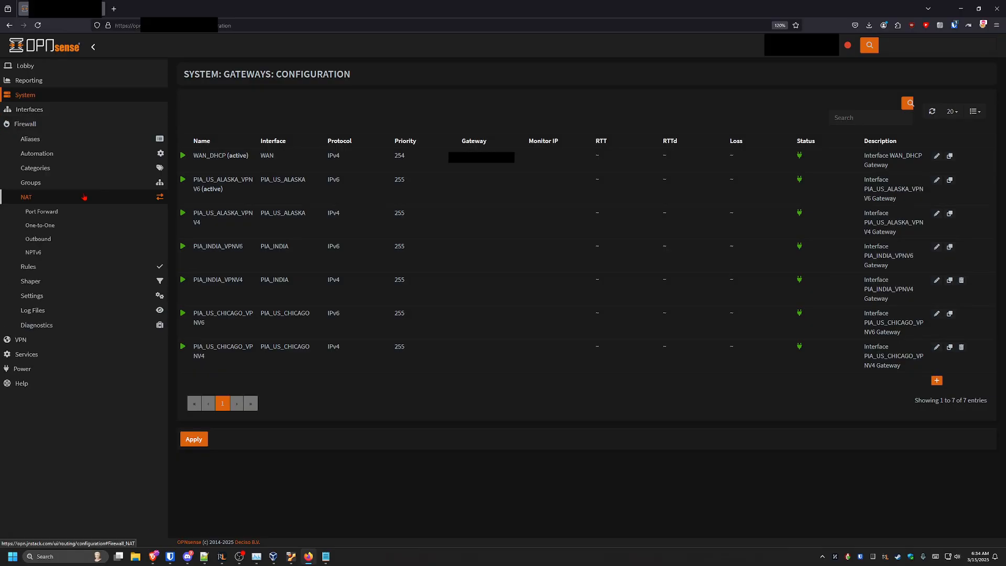
pyautogui.click(69, 241)
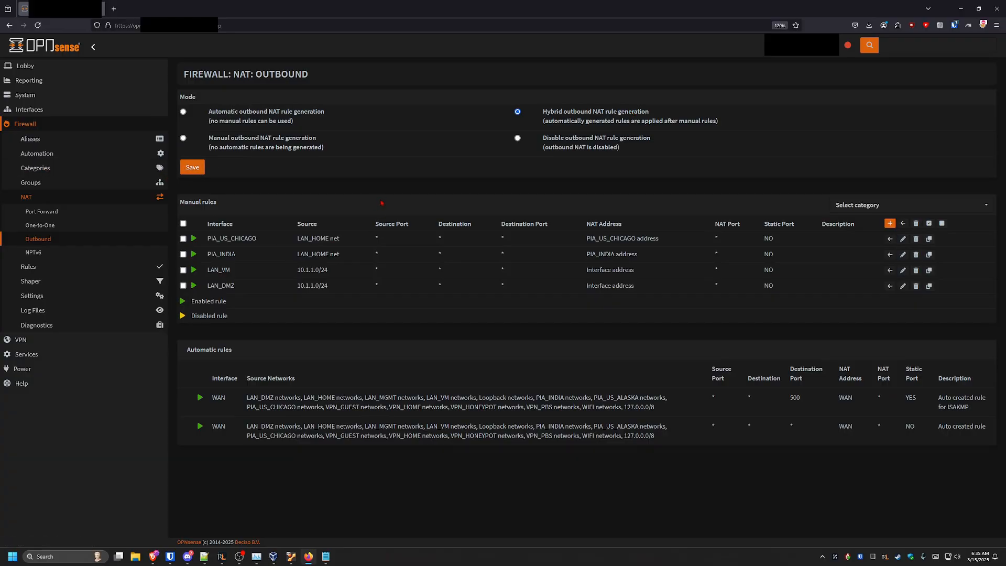
pyautogui.click(889, 224)
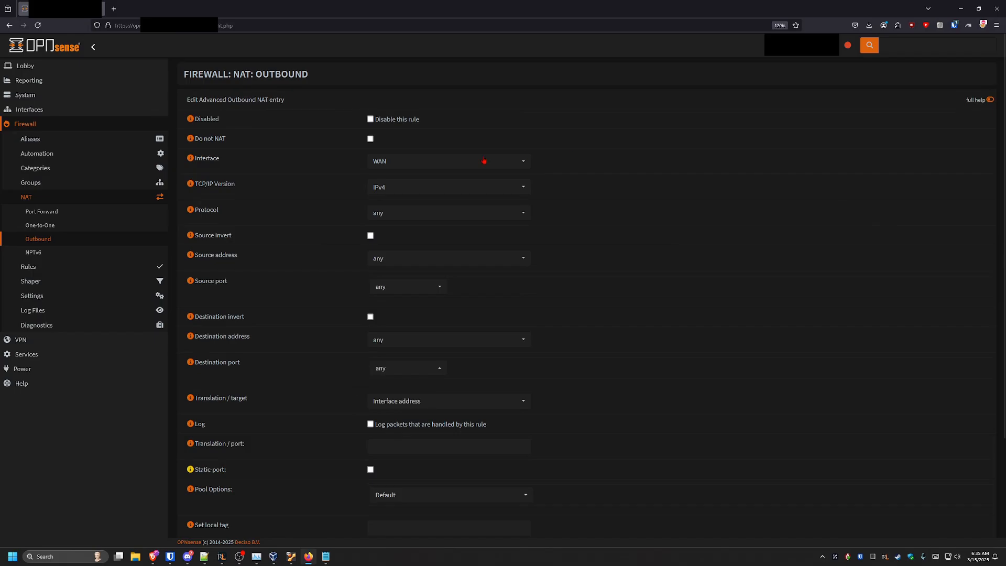
pyautogui.click(415, 160)
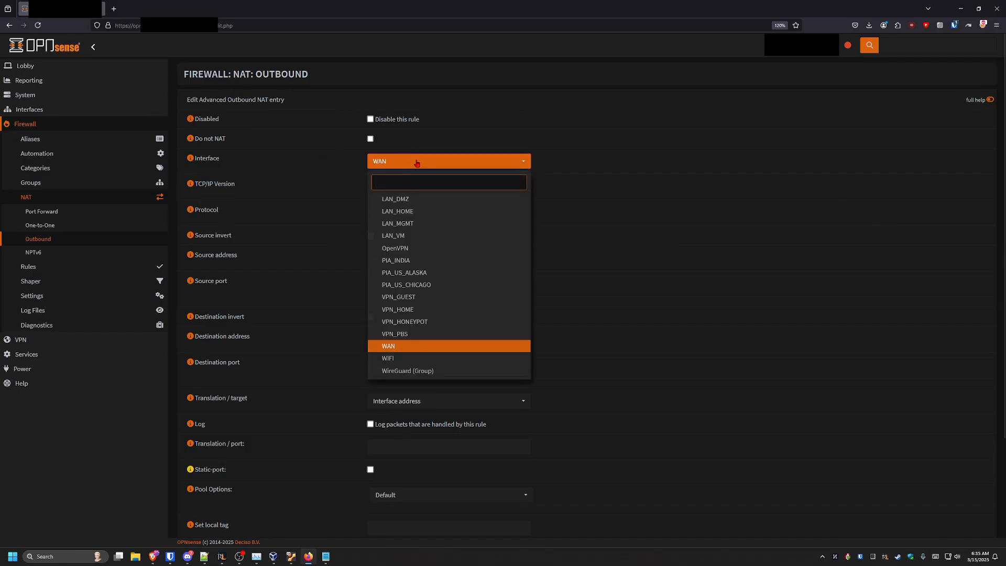
pyautogui.click(465, 273)
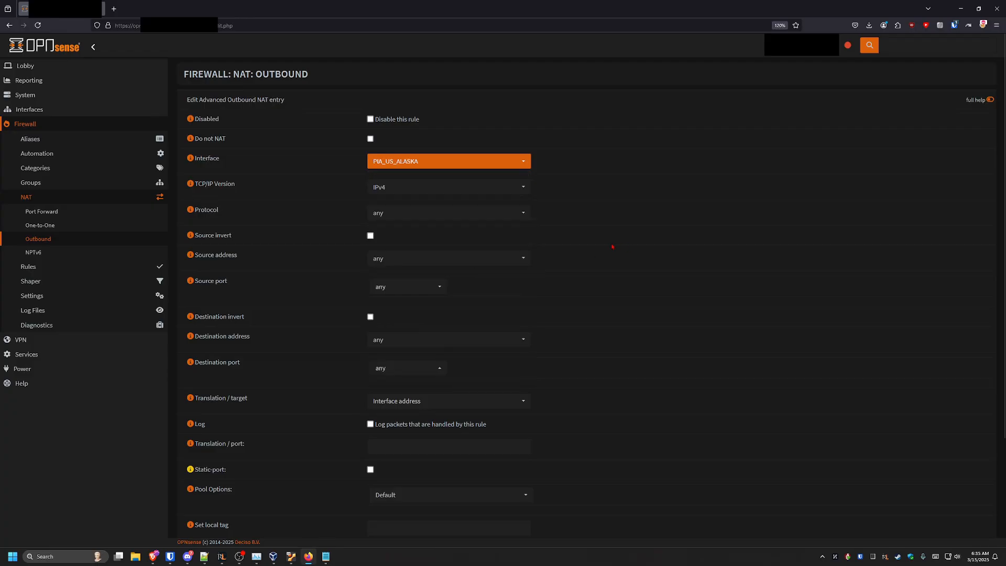
# Set the rule's source address to LAN_HOME net
pyautogui.click(402, 259)
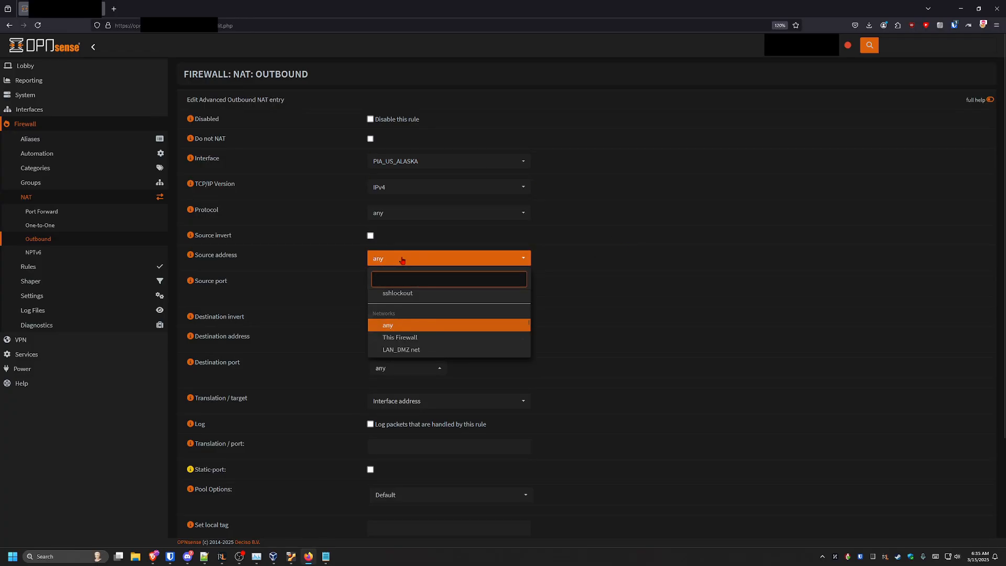
pyautogui.write('LAN')
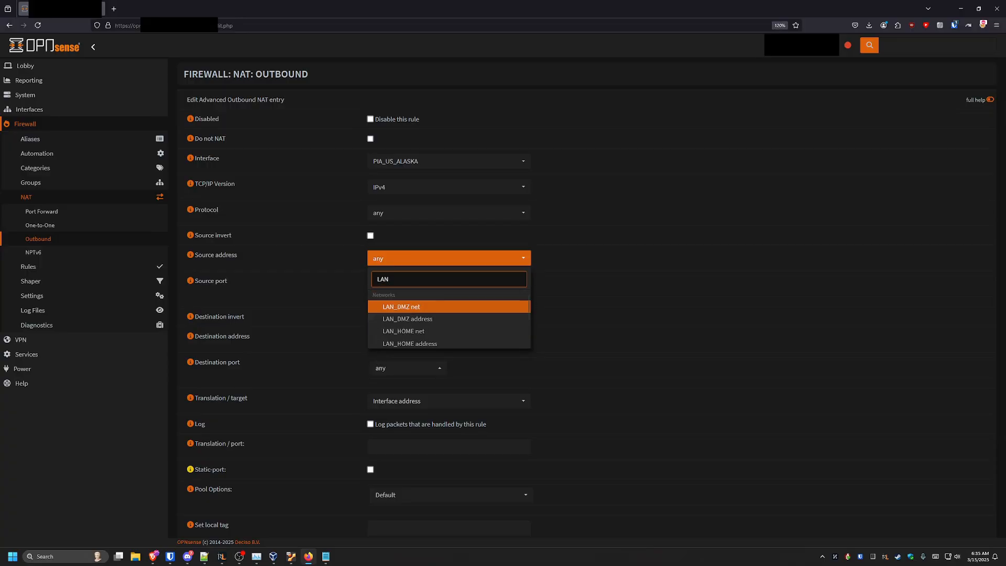
pyautogui.click(444, 333)
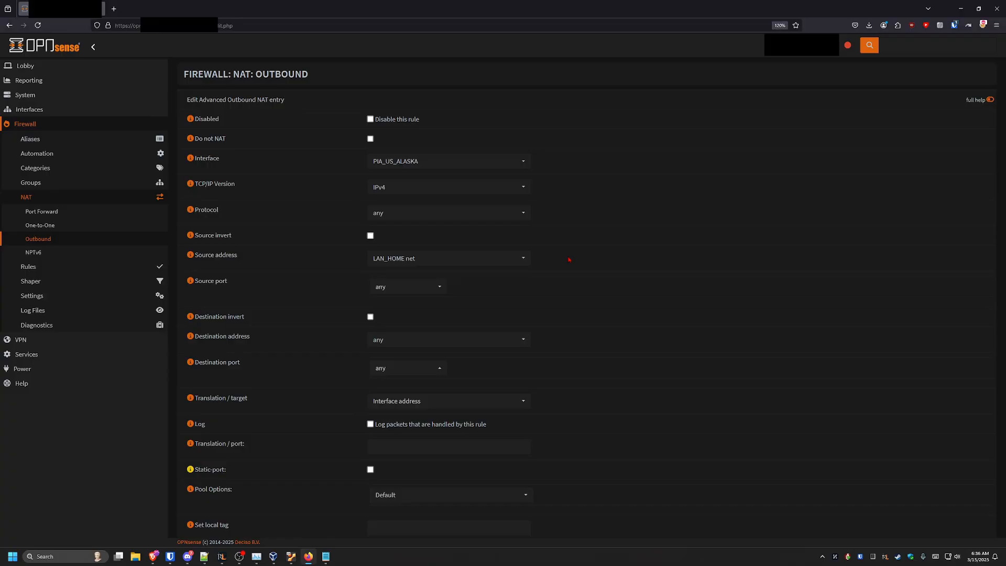
# Set the translation target to PIA_US_ALASKA address, then save the rule and apply the NAT changes
pyautogui.scroll(-3, 257, 342)
pyautogui.click(418, 270)
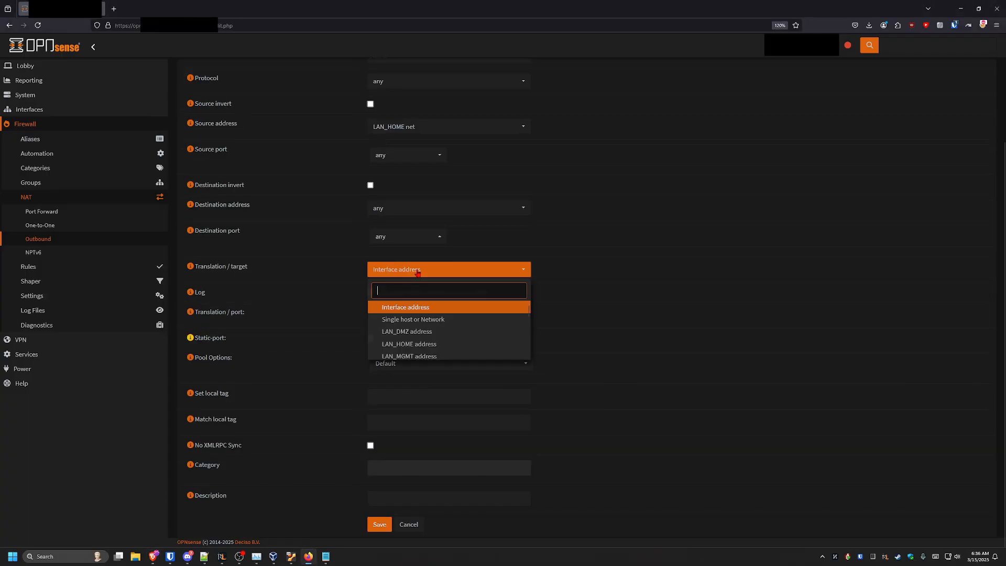
pyautogui.write('PIA')
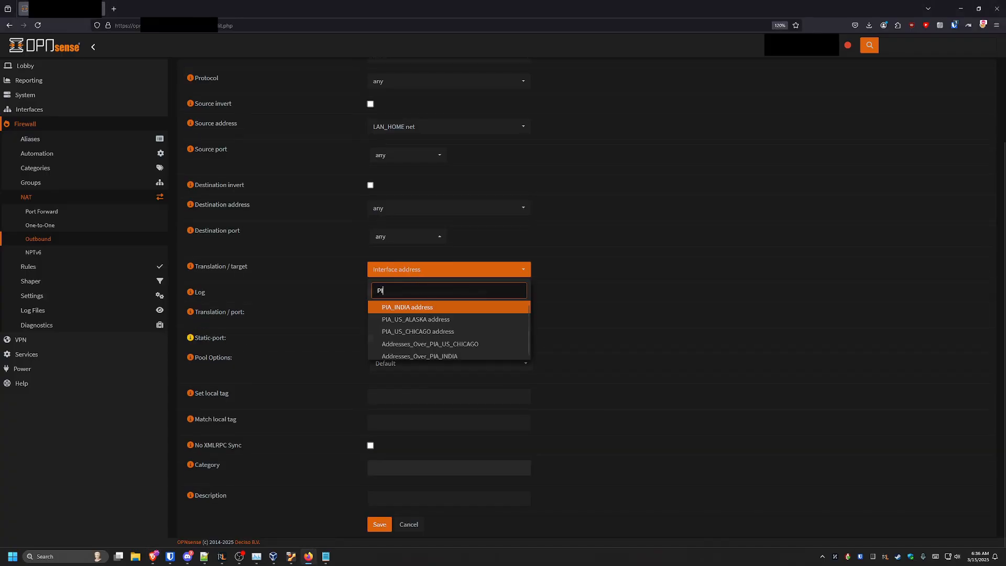
pyautogui.click(424, 320)
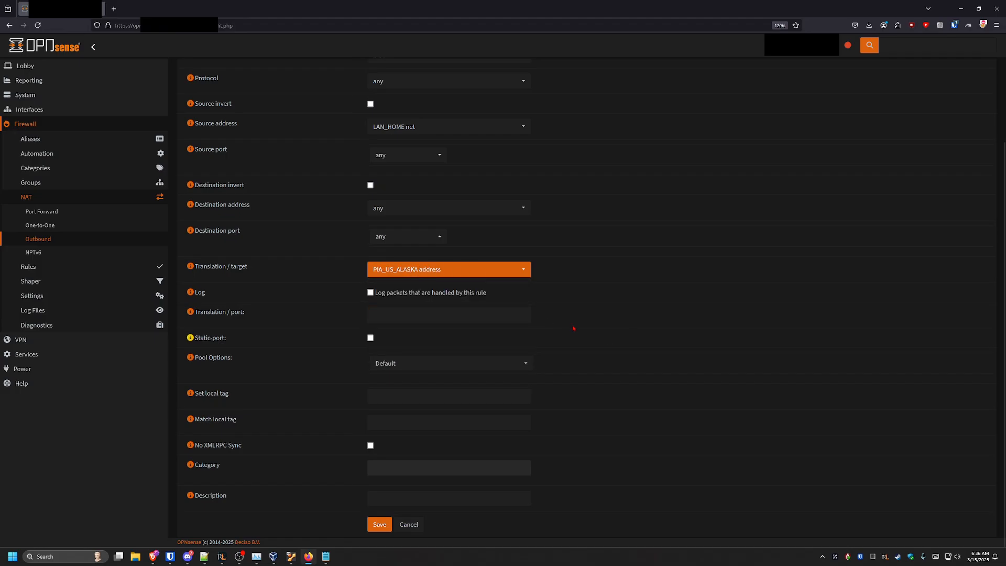
pyautogui.click(379, 524)
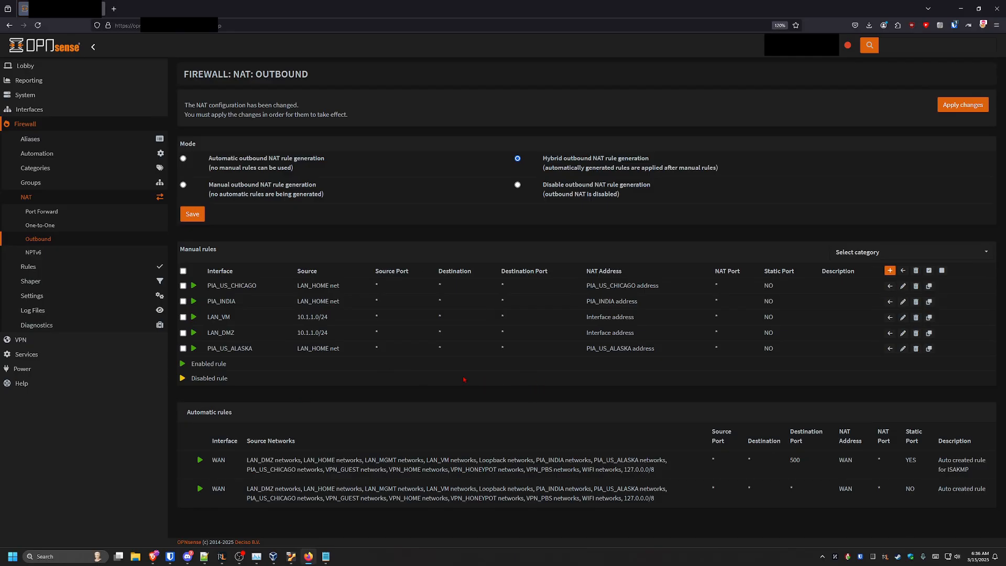
pyautogui.click(958, 106)
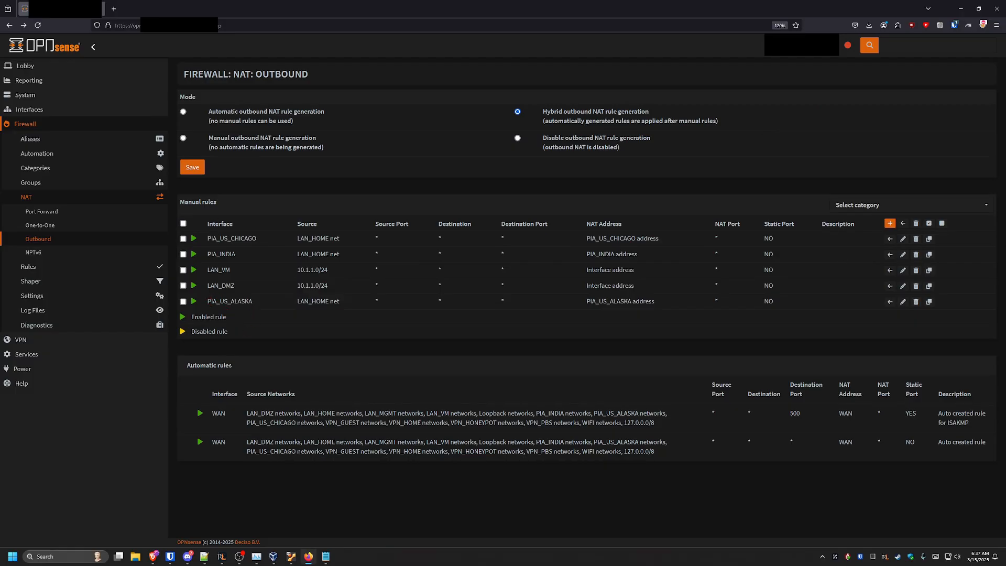
pyautogui.moveTo(208, 301); pyautogui.dragTo(253, 301)
pyautogui.click(272, 313)
pyautogui.moveTo(587, 301); pyautogui.dragTo(651, 301)
pyautogui.click(622, 302)
# Add a new host alias named Addresses_Over_PIA_US_ALASKA, reusing the Addresses_Over_PIA_INDIA alias name as a starting point
pyautogui.click(100, 145)
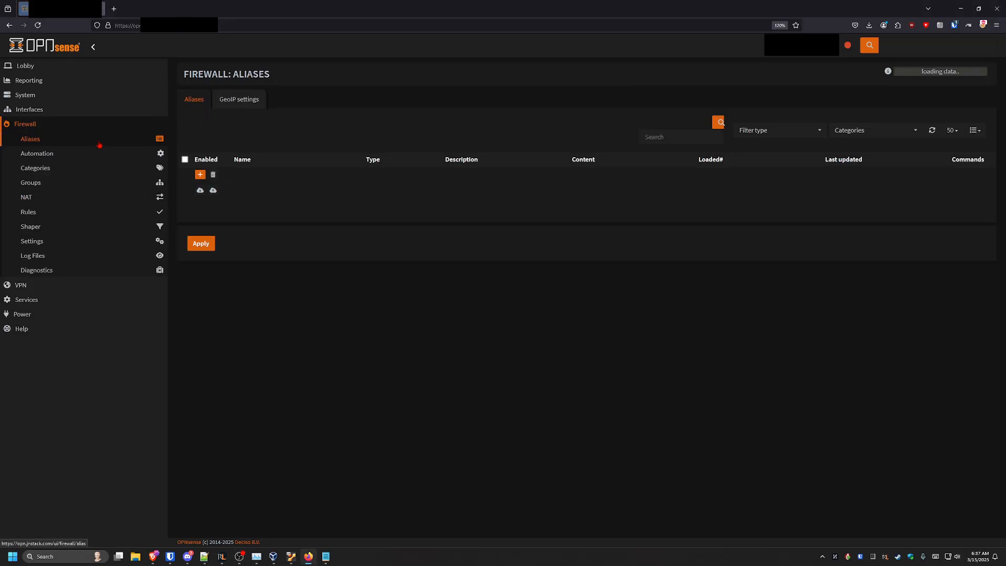
pyautogui.scroll(-3, 335, 332)
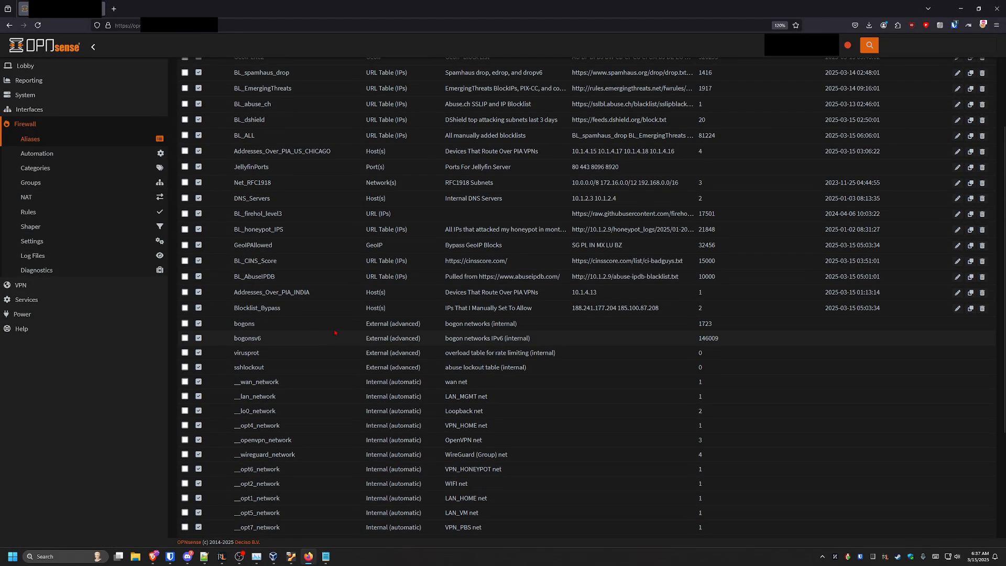
pyautogui.moveTo(315, 297); pyautogui.dragTo(234, 293)
pyautogui.hotkey('ctrl', 'c')
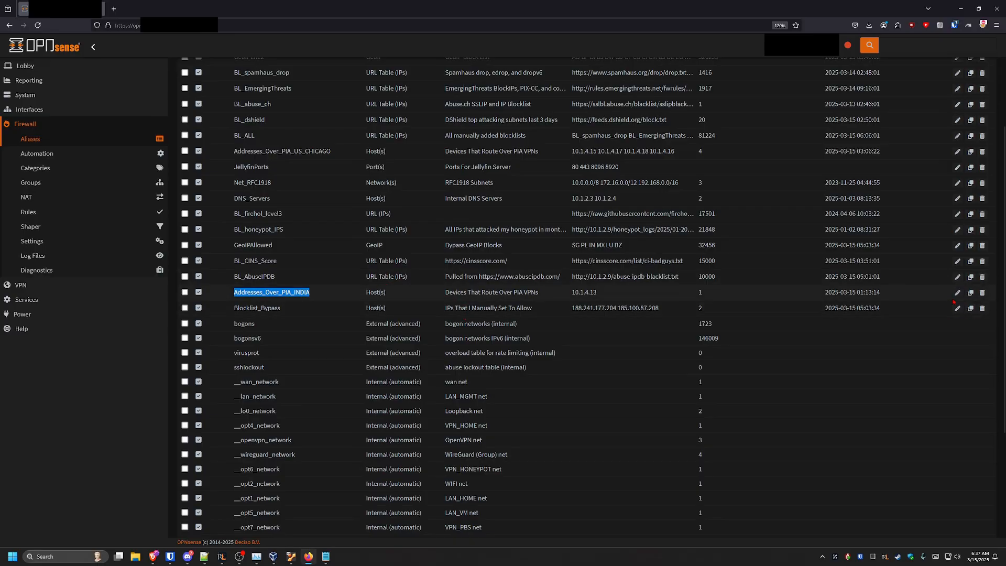
pyautogui.scroll(4, 943, 302)
pyautogui.scroll(-8, 790, 290)
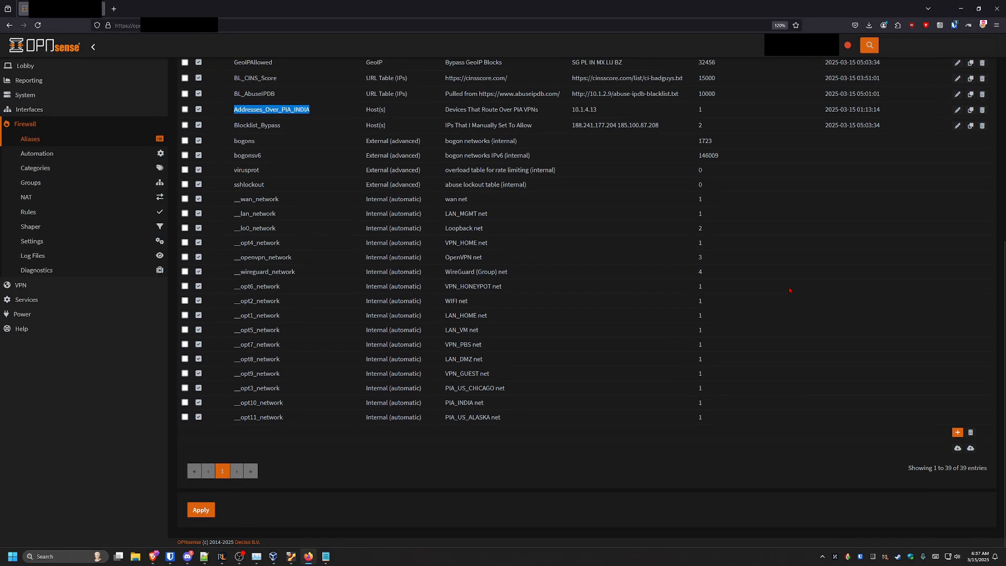
pyautogui.click(957, 433)
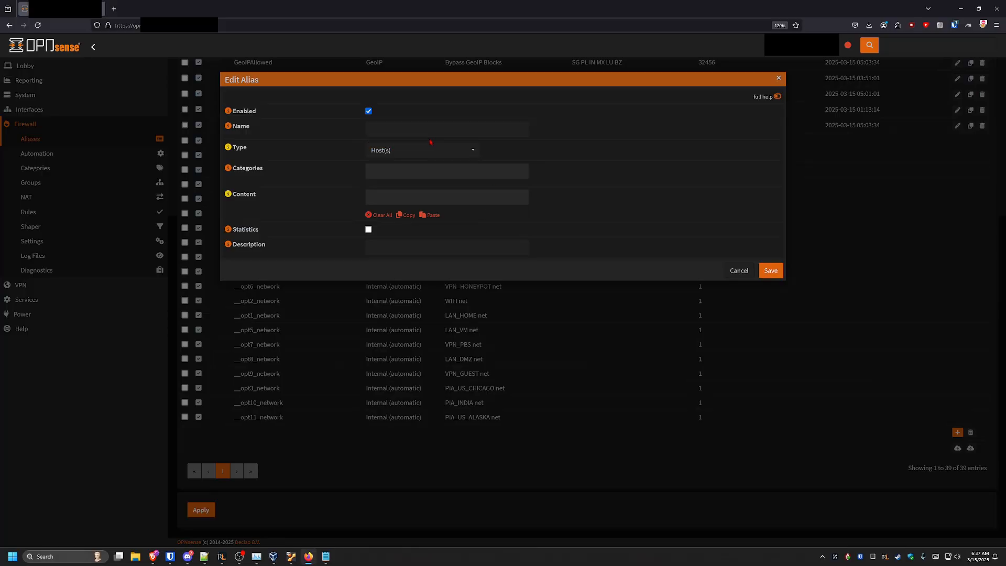
pyautogui.click(420, 129)
pyautogui.hotkey('ctrl', 'v')
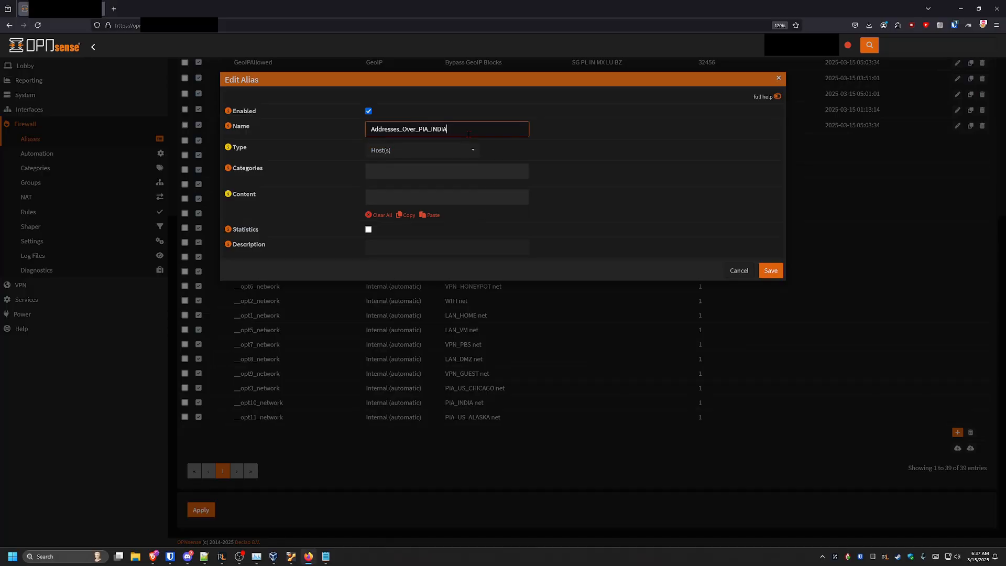
pyautogui.press('BackSpace')
pyautogui.press('BackSpace')
pyautogui.press('BackSpace')
pyautogui.press('BackSpace')
pyautogui.write('US_ALASKA')
# Add 10.1.4.0/24 to the alias content and remove it again
pyautogui.click(392, 195)
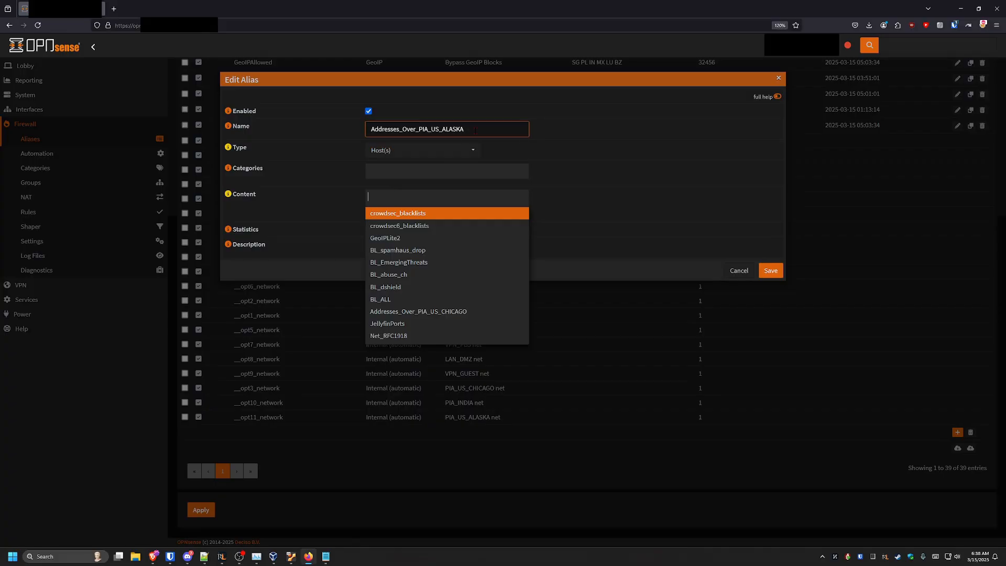
pyautogui.write('10')
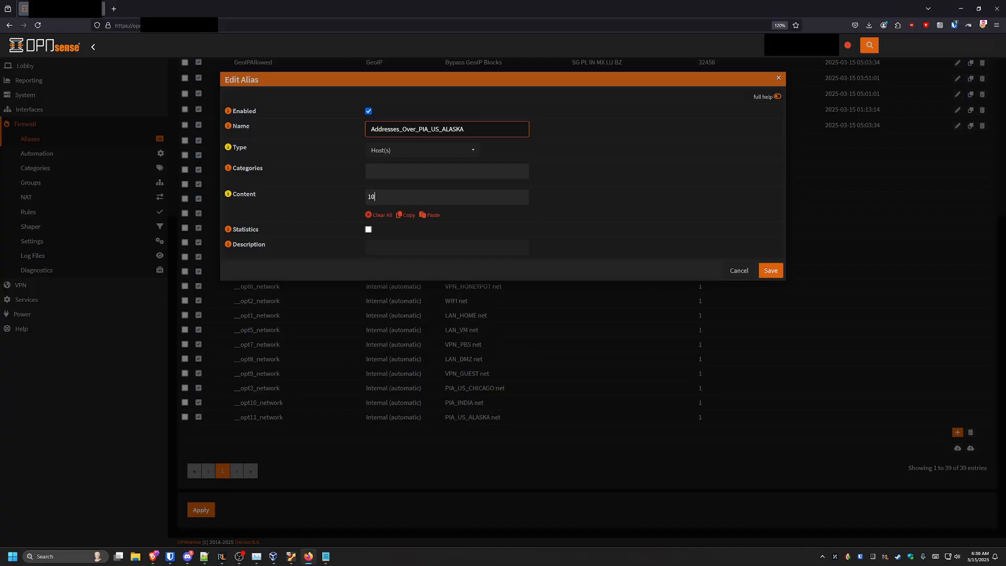
pyautogui.write('.1.4.0/24')
pyautogui.press('Return')
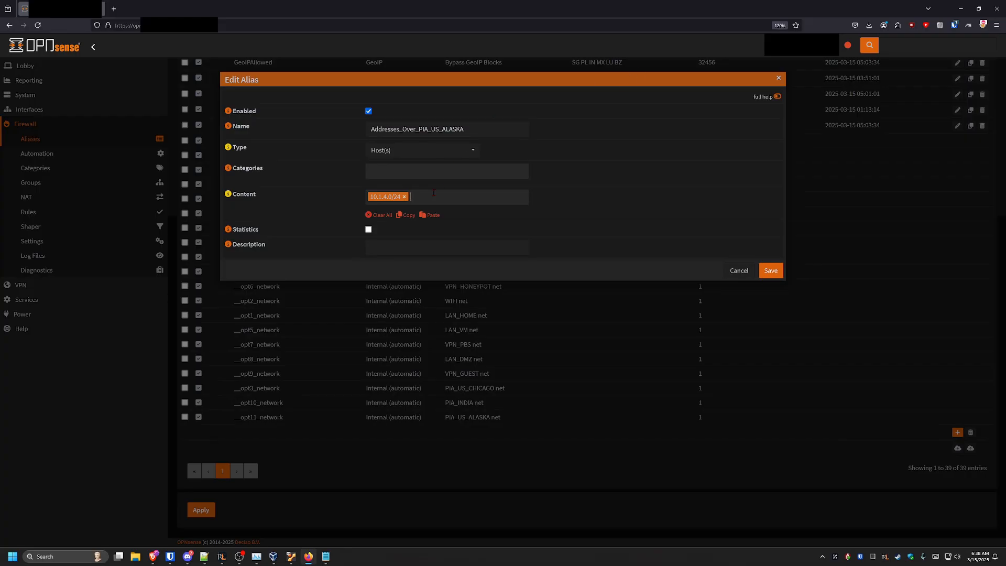
pyautogui.press('BackSpace')
pyautogui.press('BackSpace')
# Add 10.1.4.13, 10.1.4.20 and 10.1.5.0/24 as entries in the alias content
pyautogui.write('10.1.4.13')
pyautogui.press('Return')
pyautogui.write('10.1.4.20')
pyautogui.press('Return')
pyautogui.write('10.1.5.0/24')
pyautogui.press('Return')
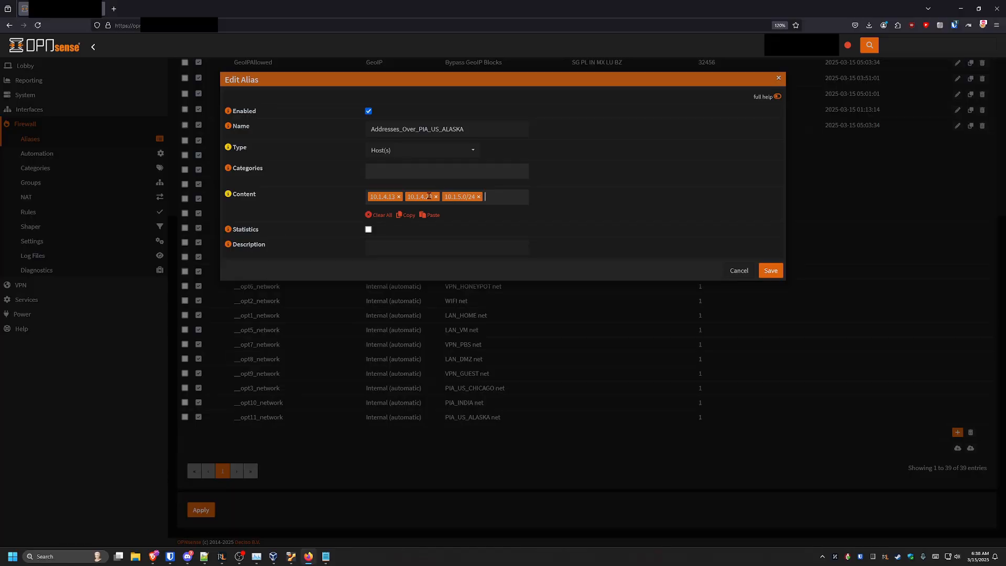
# Remove the 10.1.5.0/24 and 10.1.4.20 entries from the alias content
pyautogui.click(389, 196)
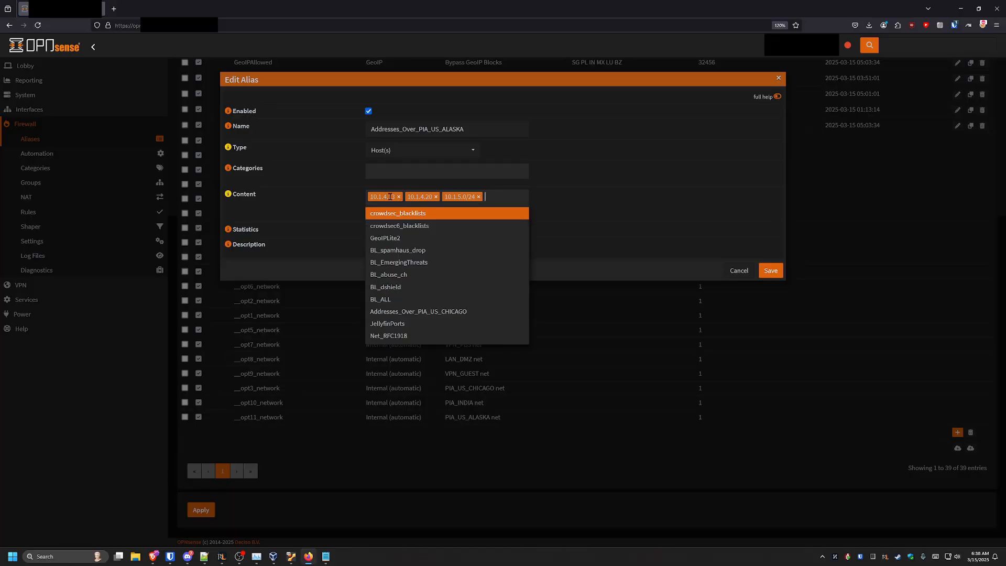
pyautogui.click(479, 198)
pyautogui.click(603, 205)
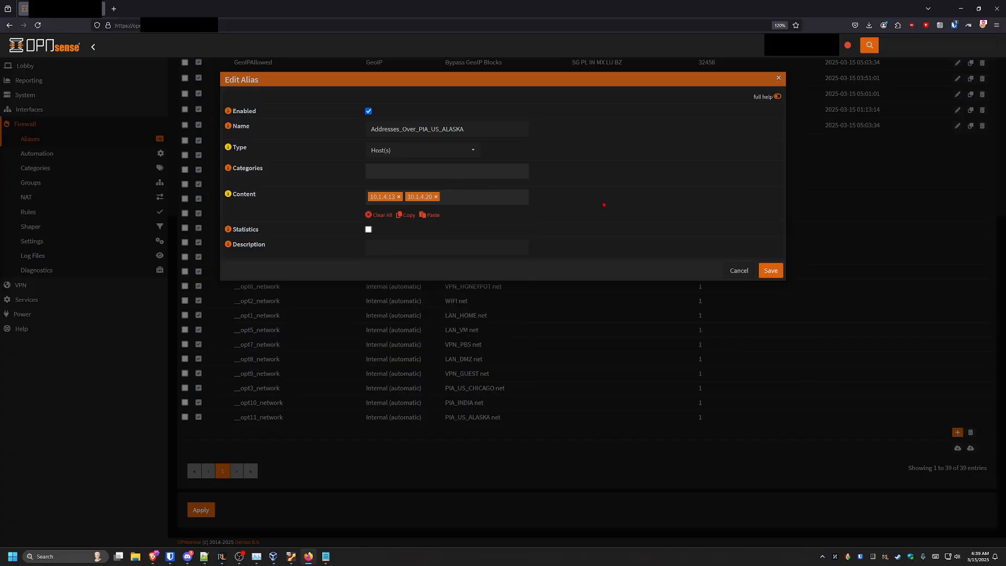
pyautogui.click(436, 197)
# Describe the alias as Routed through AK, save it and apply the alias changes
pyautogui.click(415, 244)
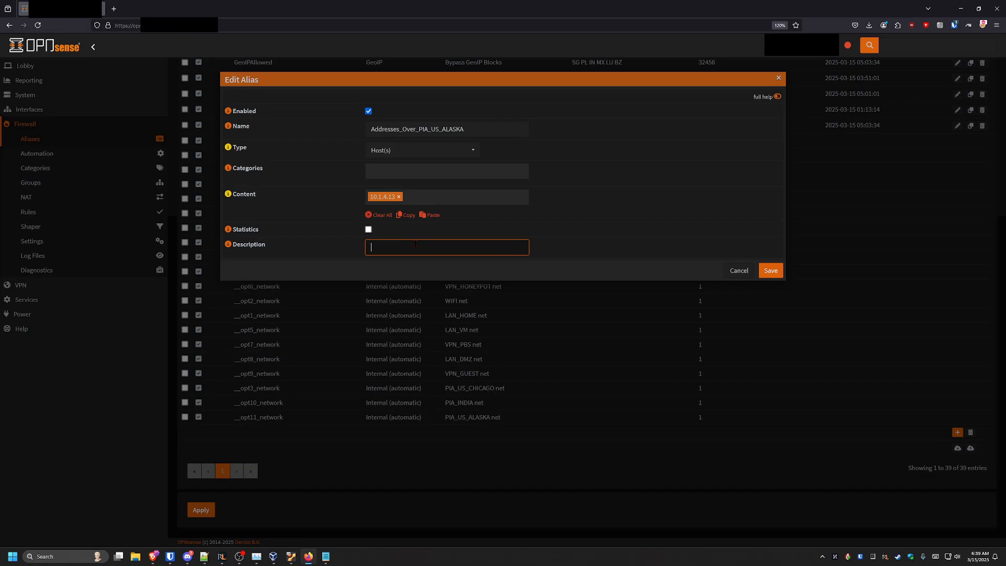
pyautogui.write('Routed tohrough AK')
pyautogui.click(409, 198)
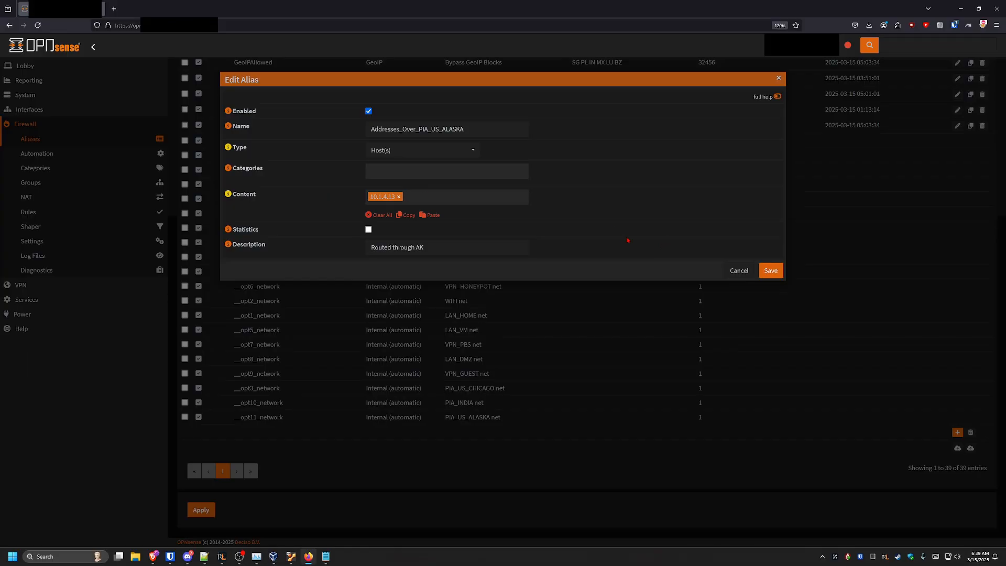
pyautogui.click(771, 271)
pyautogui.scroll(-2, 315, 419)
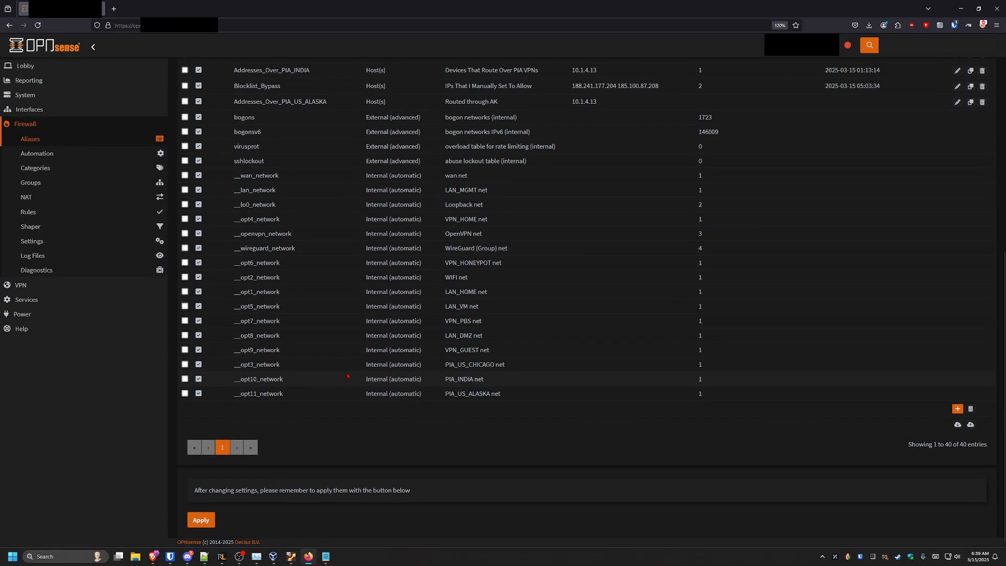
pyautogui.click(199, 511)
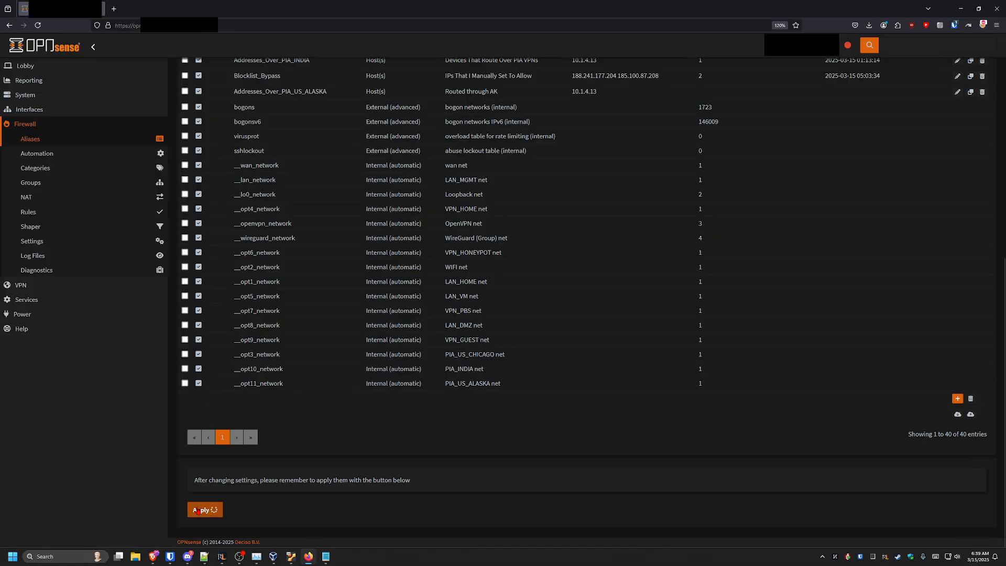
# Add a new LAN_HOME firewall rule with source set to the Addresses_Over_PIA_US_ALASKA alias
pyautogui.click(69, 218)
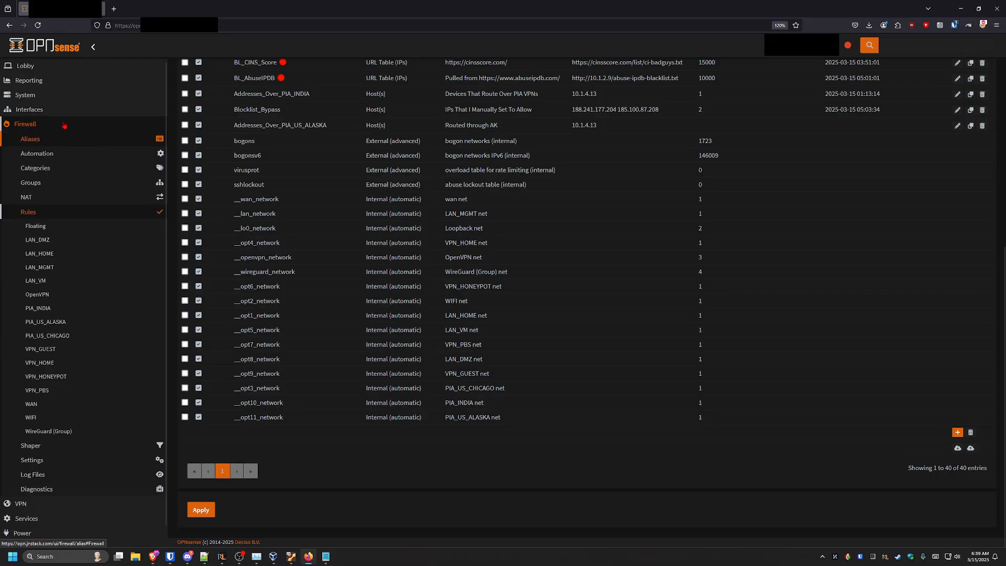
pyautogui.click(74, 257)
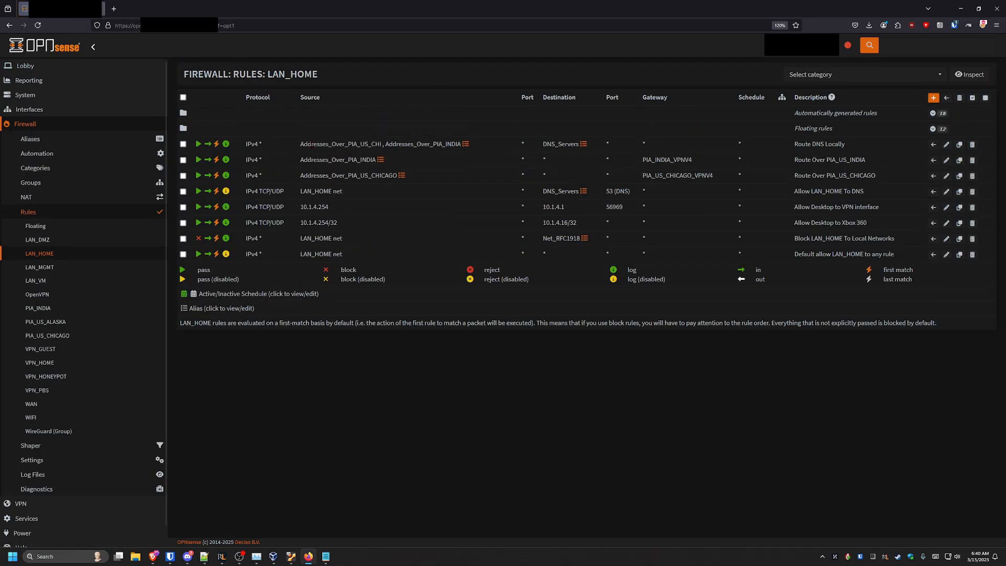
pyautogui.moveTo(292, 160); pyautogui.dragTo(404, 177)
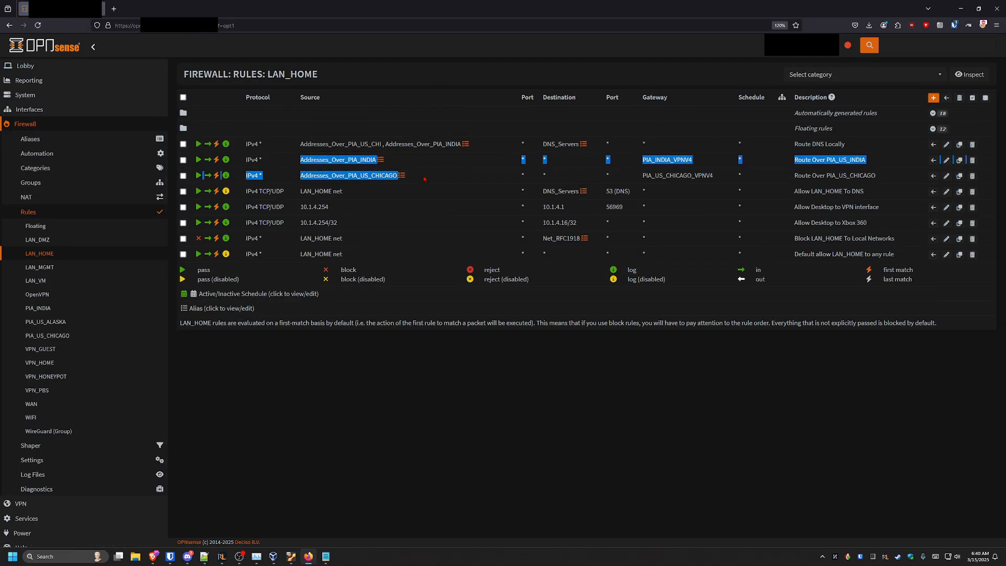
pyautogui.click(425, 179)
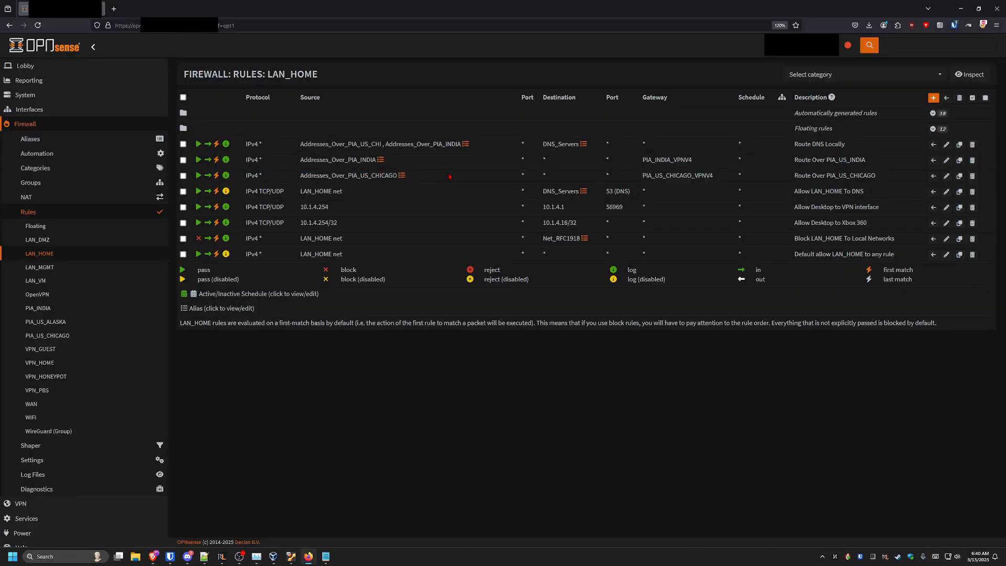
pyautogui.click(934, 97)
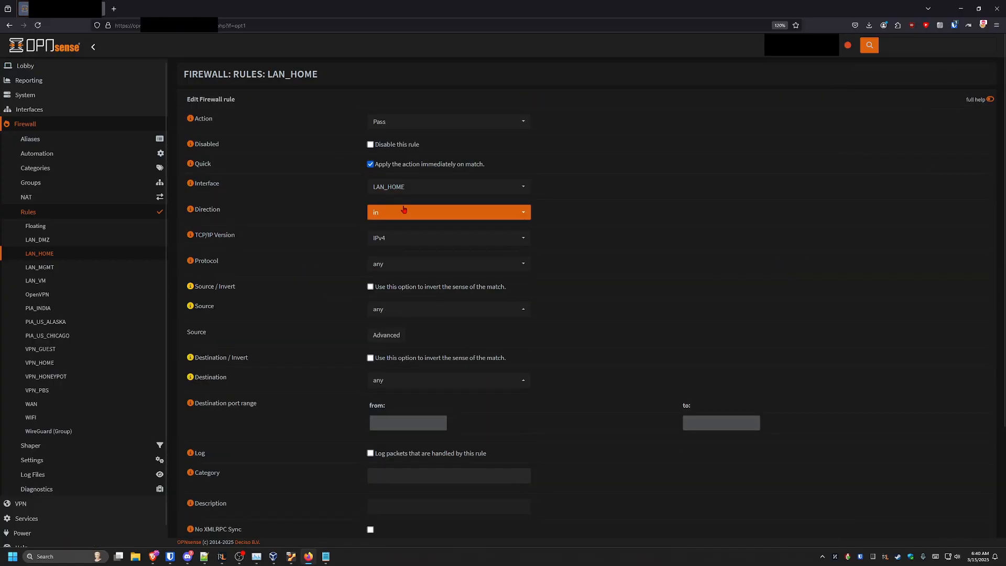
pyautogui.scroll(-1, 413, 192)
pyautogui.scroll(-1, 412, 193)
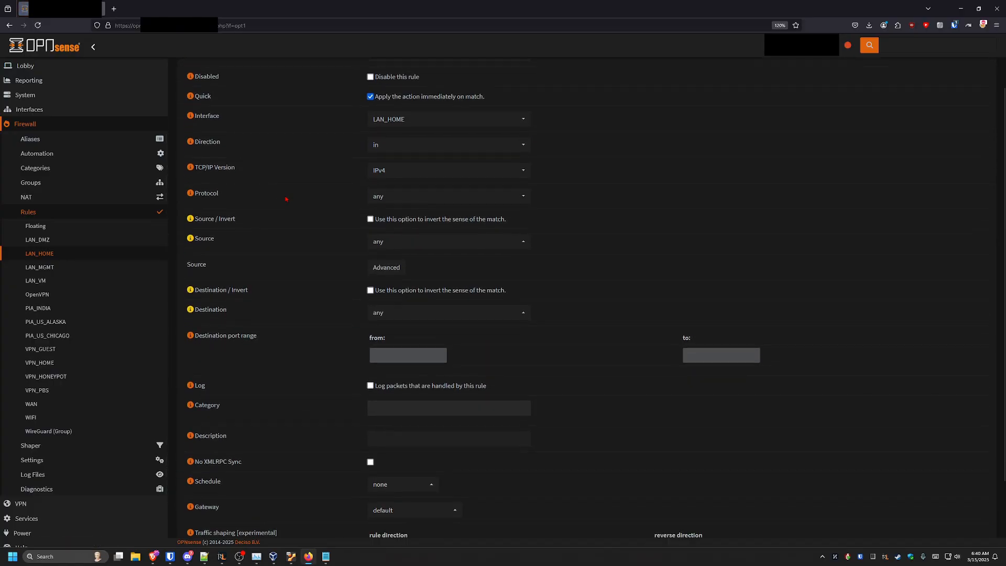
pyautogui.click(403, 210)
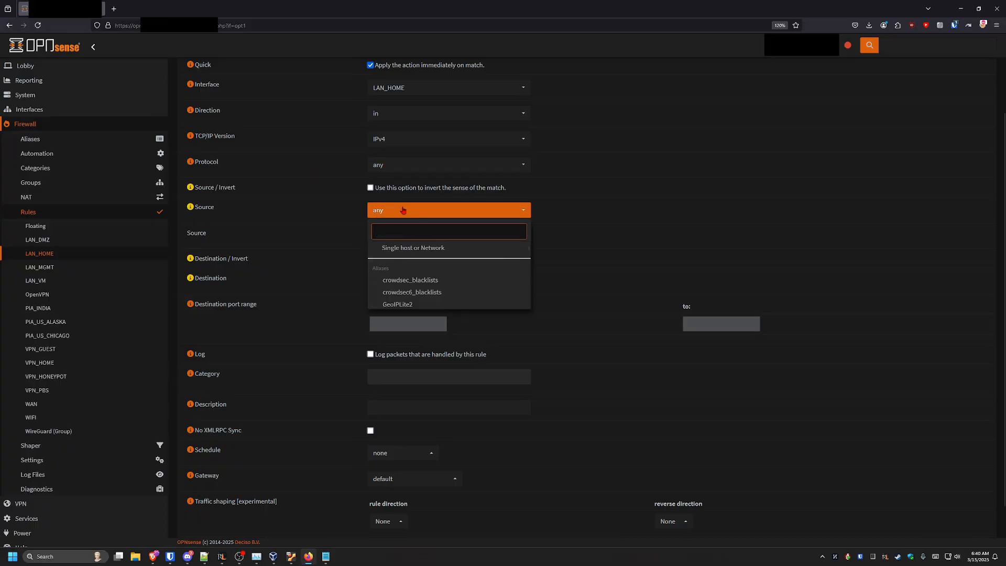
pyautogui.write('PIA')
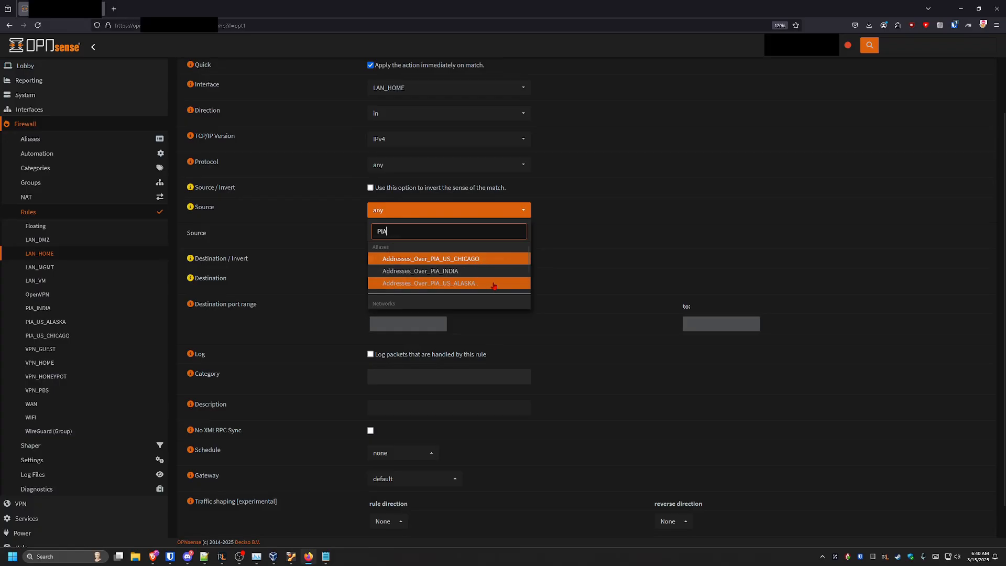
pyautogui.click(456, 283)
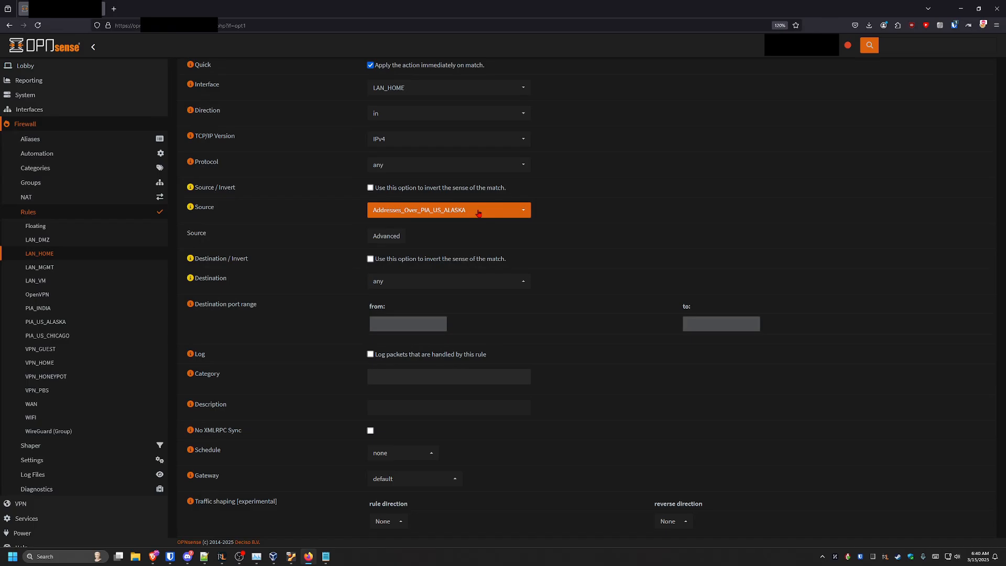
# Describe the rule as Route to AK and set its gateway to PIA_US_ALASKA_VPNV4
pyautogui.scroll(-2, 451, 220)
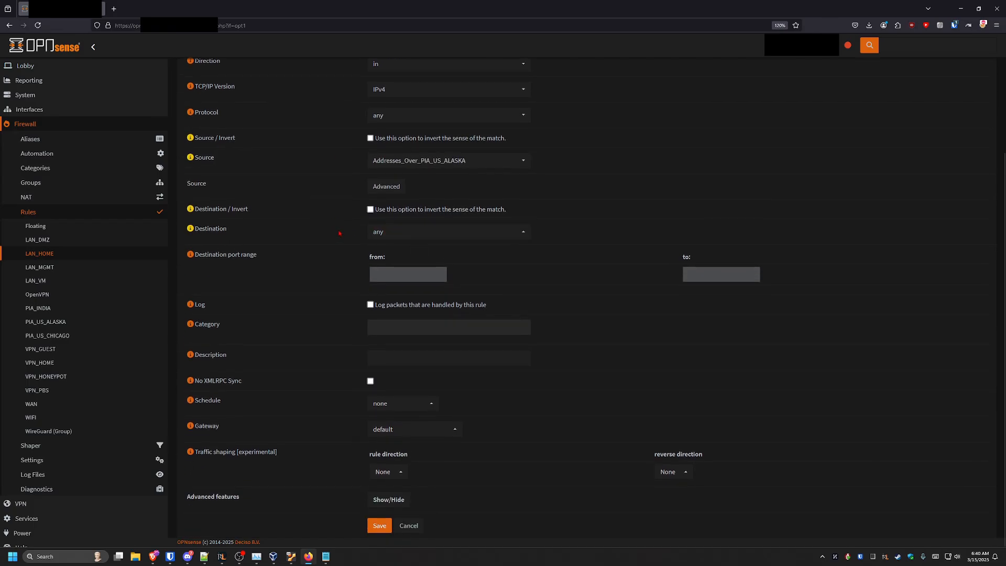
pyautogui.click(426, 357)
pyautogui.write('Router')
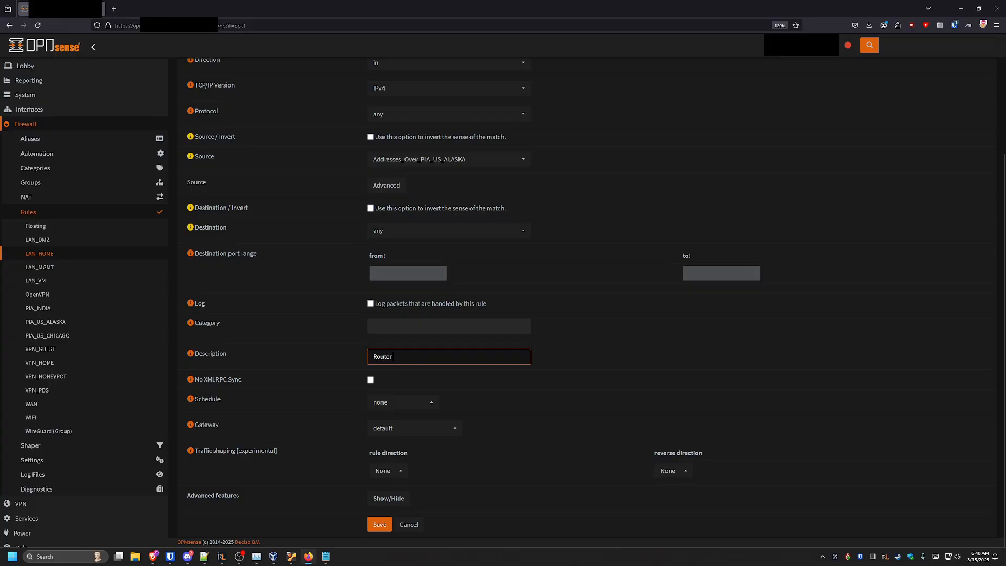
pyautogui.press('BackSpace')
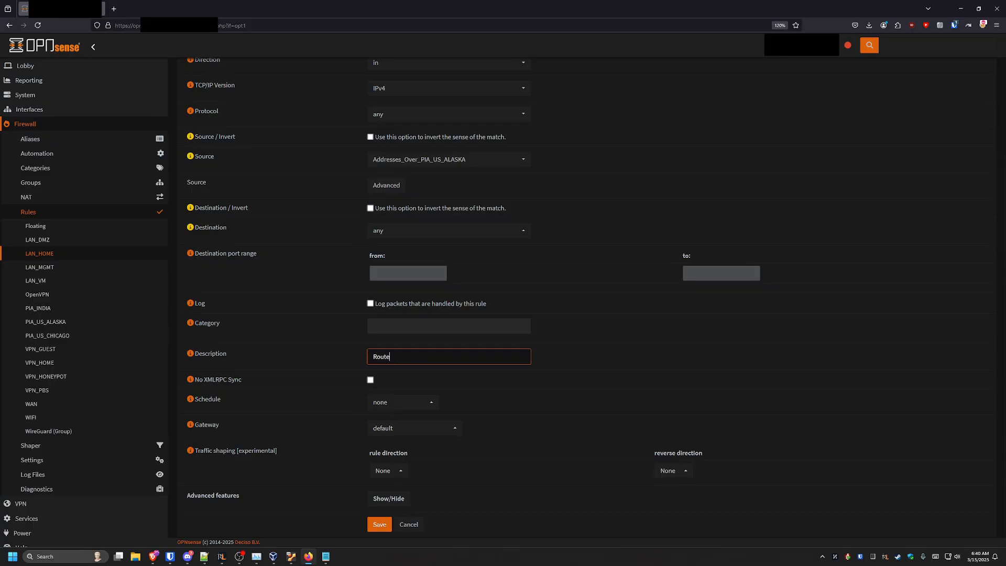
pyautogui.write('to AK')
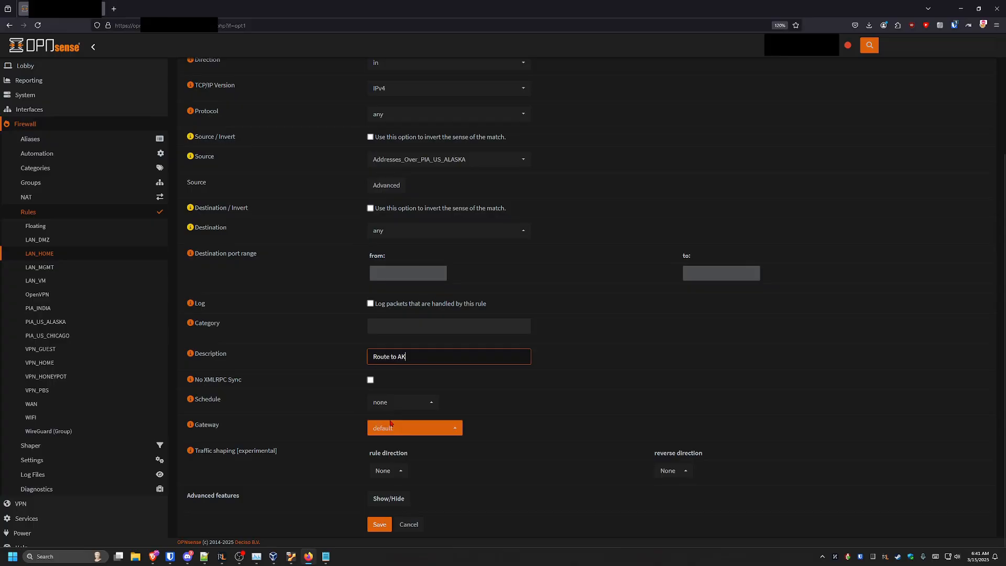
pyautogui.click(410, 430)
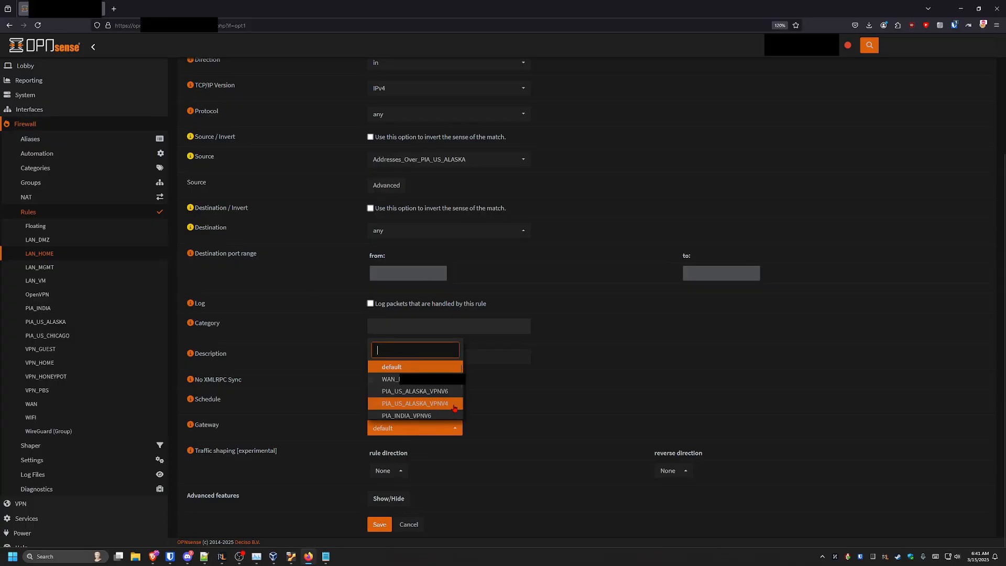
pyautogui.click(456, 406)
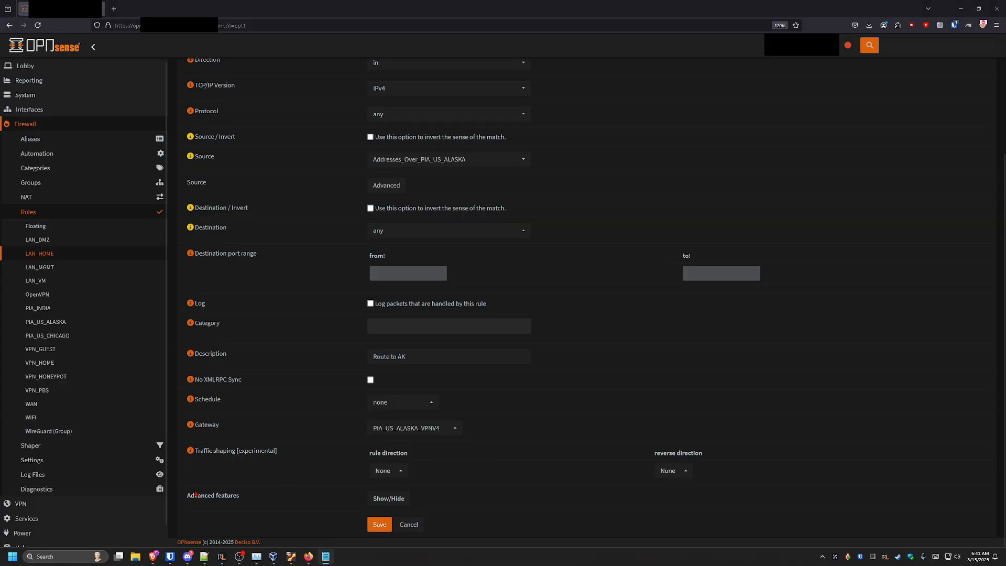
# Set the rule's local tag to Private_VPN_ONLY in the advanced features, save the rule and apply the changes
pyautogui.click(389, 499)
pyautogui.scroll(-2, 336, 464)
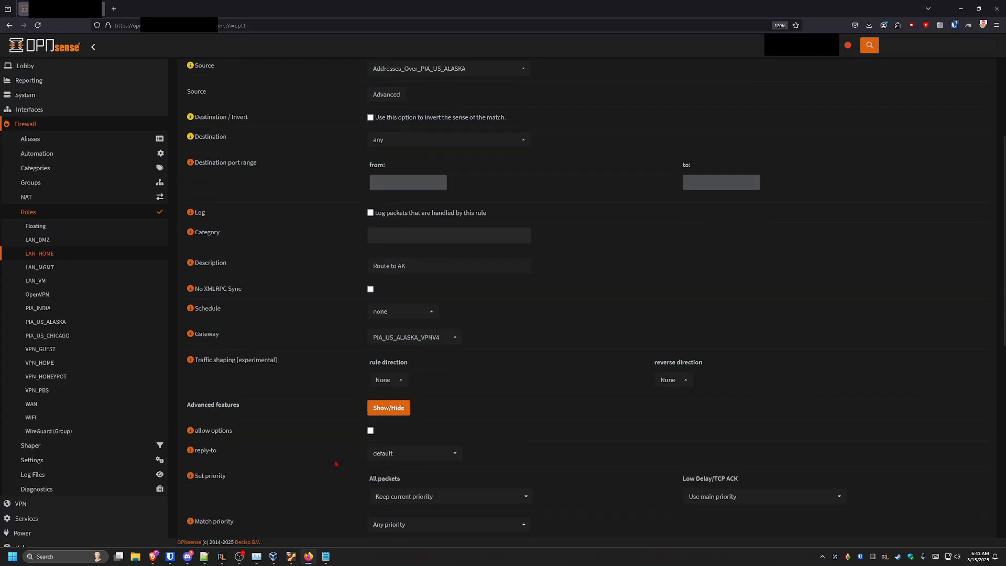
pyautogui.scroll(-5, 336, 463)
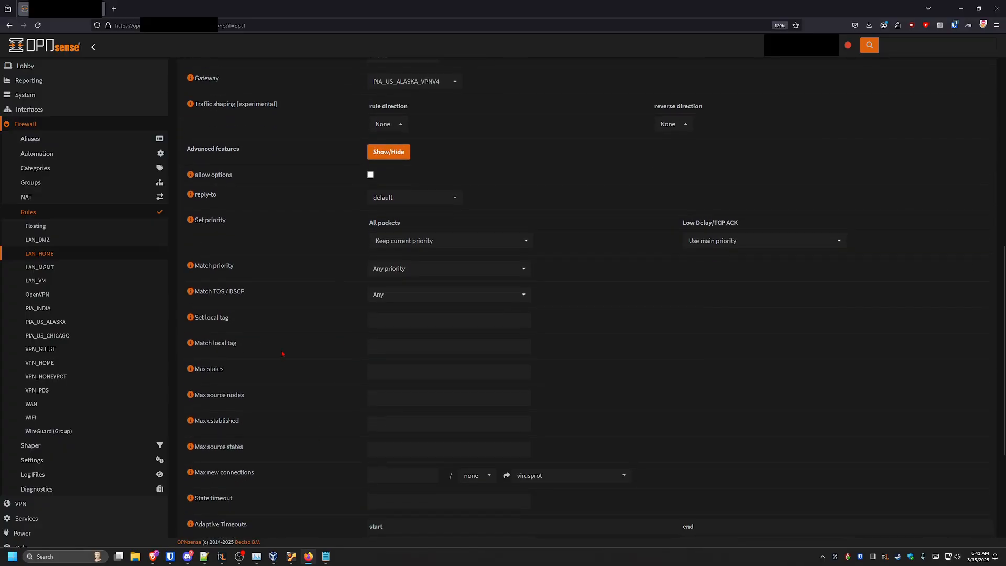
pyautogui.click(379, 319)
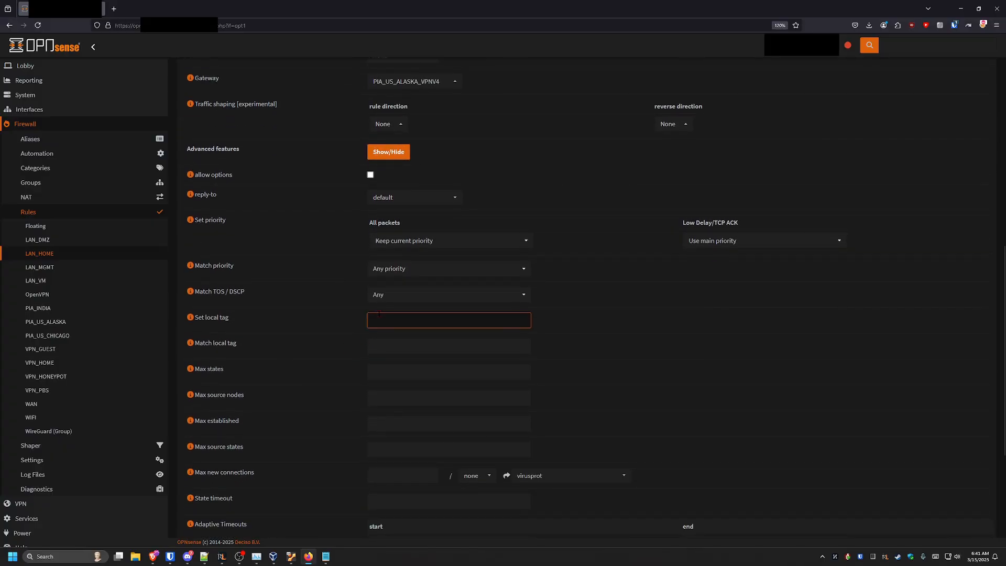
pyautogui.click(271, 325)
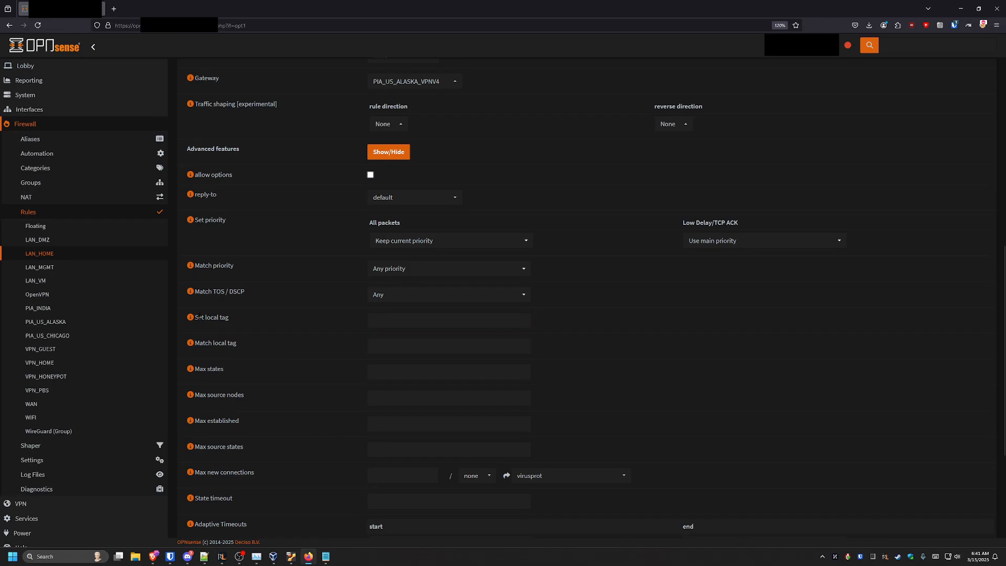
pyautogui.click(205, 317)
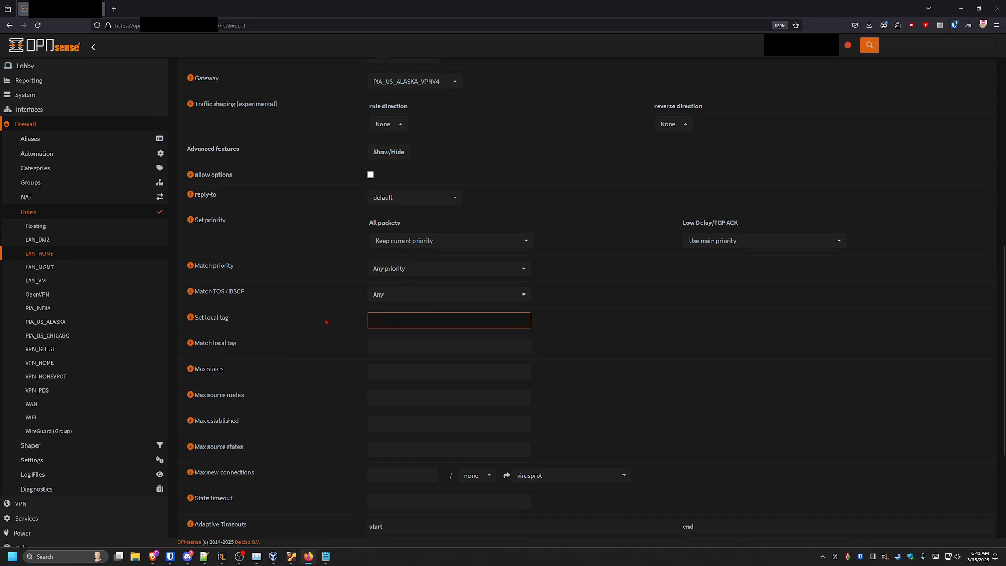
pyautogui.write('Private_VPN_ONLY')
pyautogui.moveTo(444, 323); pyautogui.dragTo(342, 319)
pyautogui.click(440, 323)
pyautogui.scroll(-4, 349, 341)
pyautogui.click(368, 522)
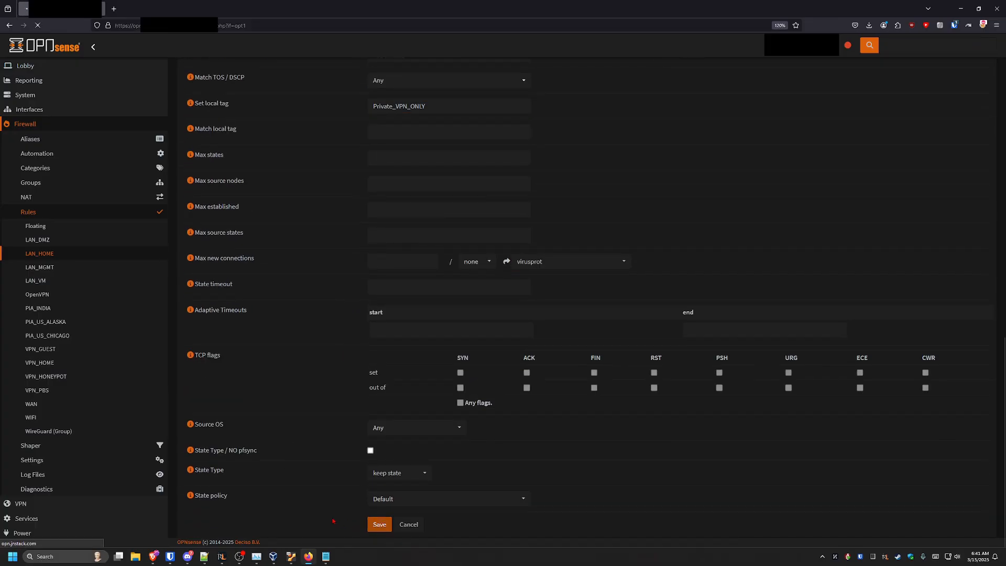
pyautogui.click(964, 105)
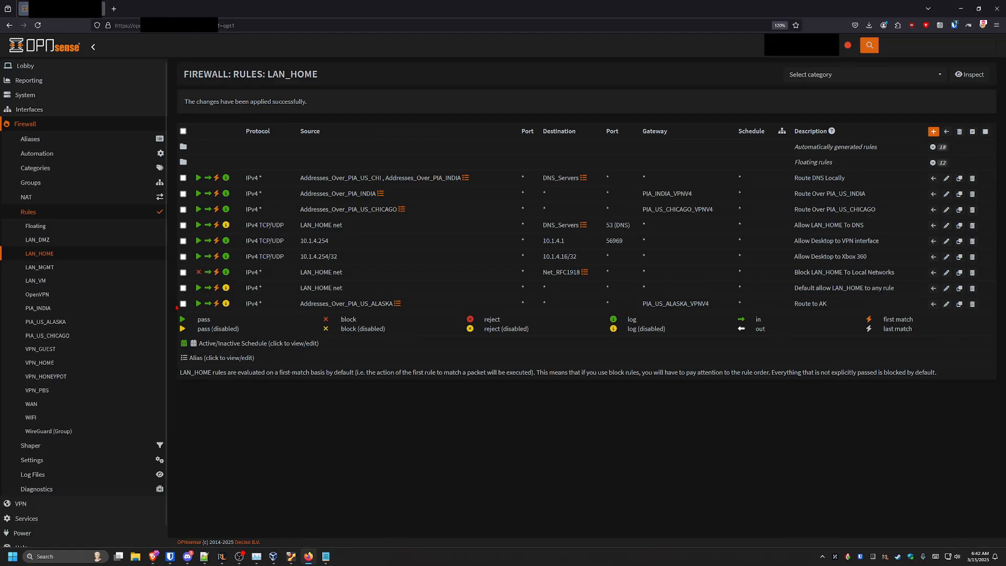
# Move the Route to AK rule above the Route Over PIA_US_INDIA rule and apply the changes
pyautogui.click(225, 305)
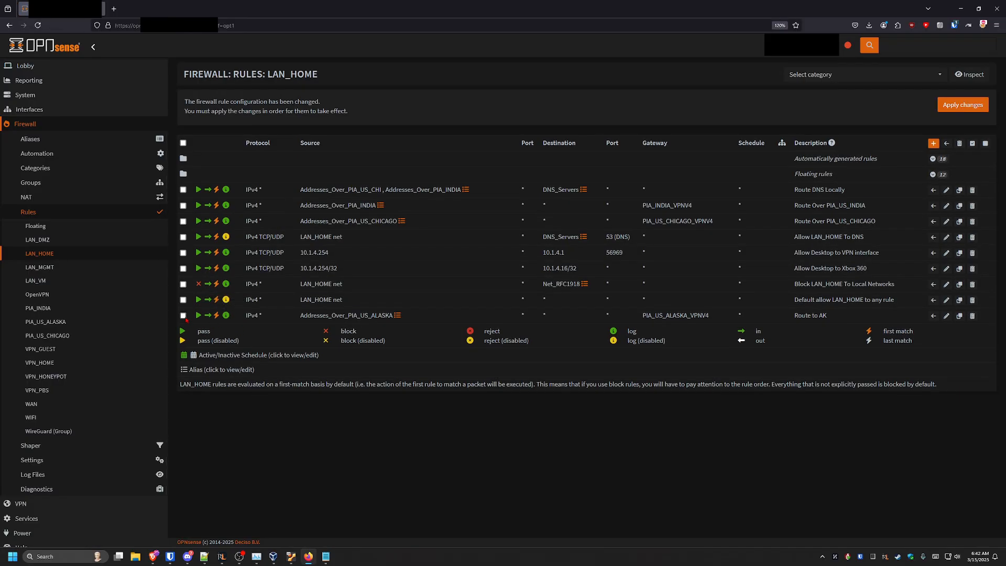
pyautogui.click(934, 206)
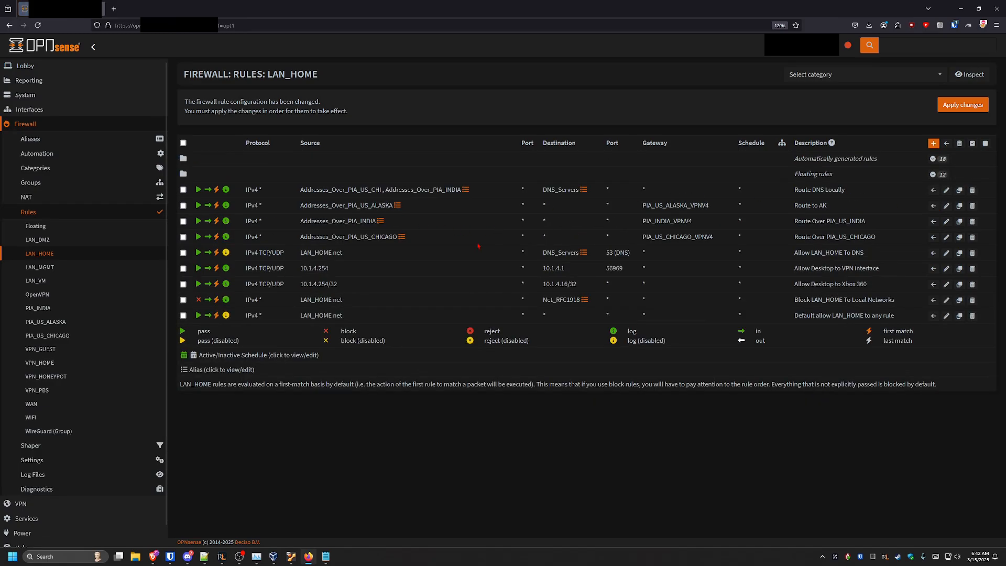
pyautogui.click(955, 106)
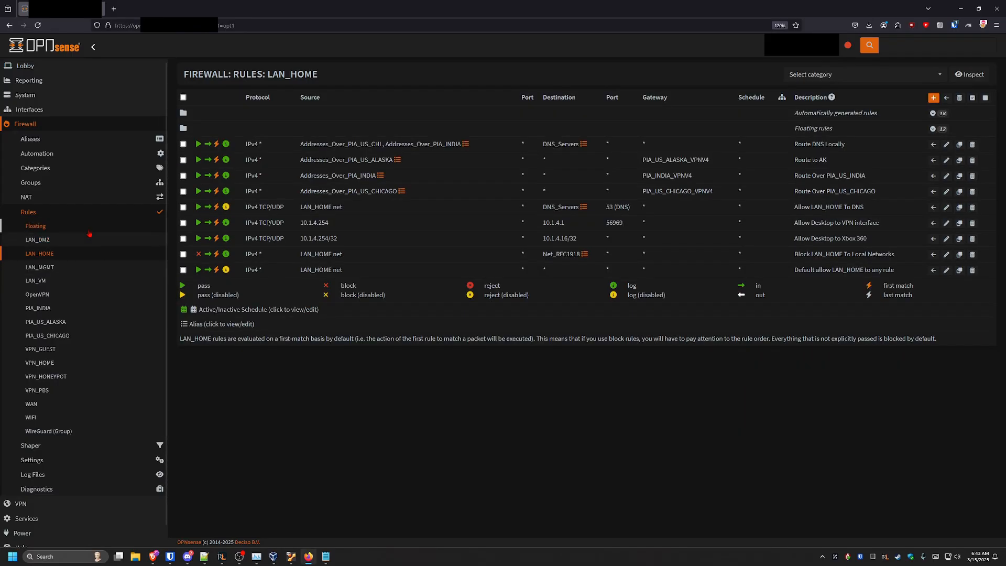
# Open the Block VPN Leaks floating rule, review its local tag settings and save it
pyautogui.click(73, 225)
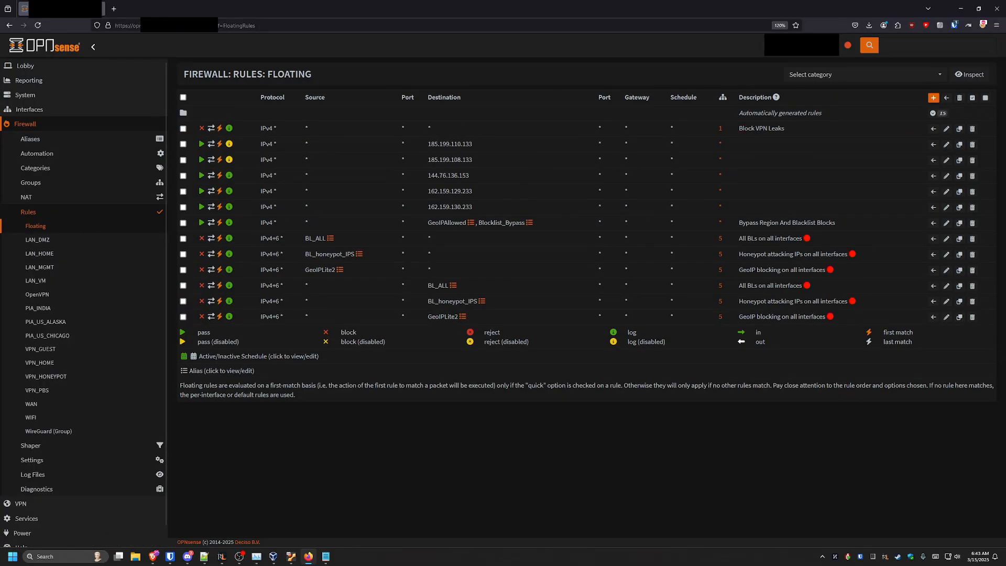
pyautogui.click(947, 129)
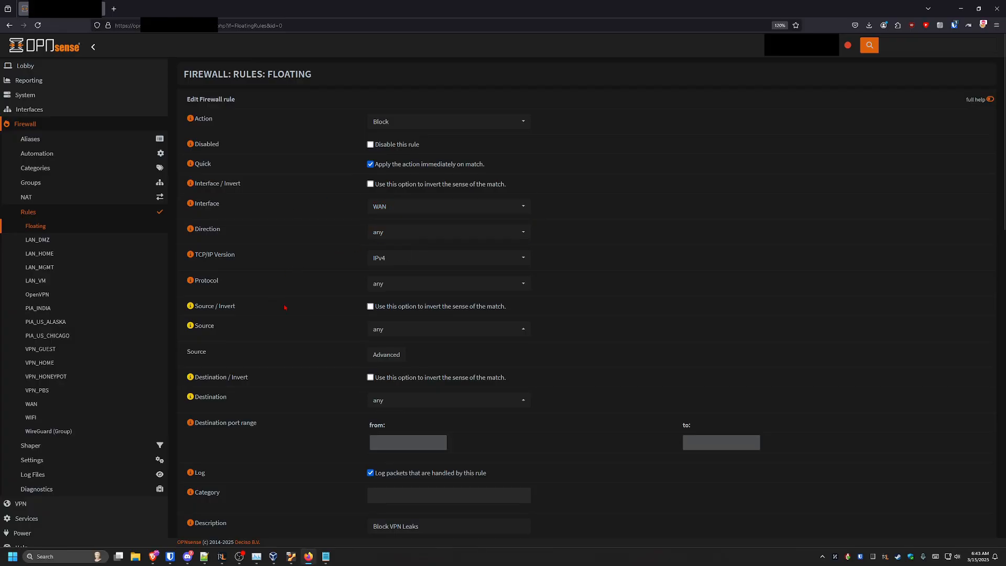
pyautogui.scroll(-2, 303, 305)
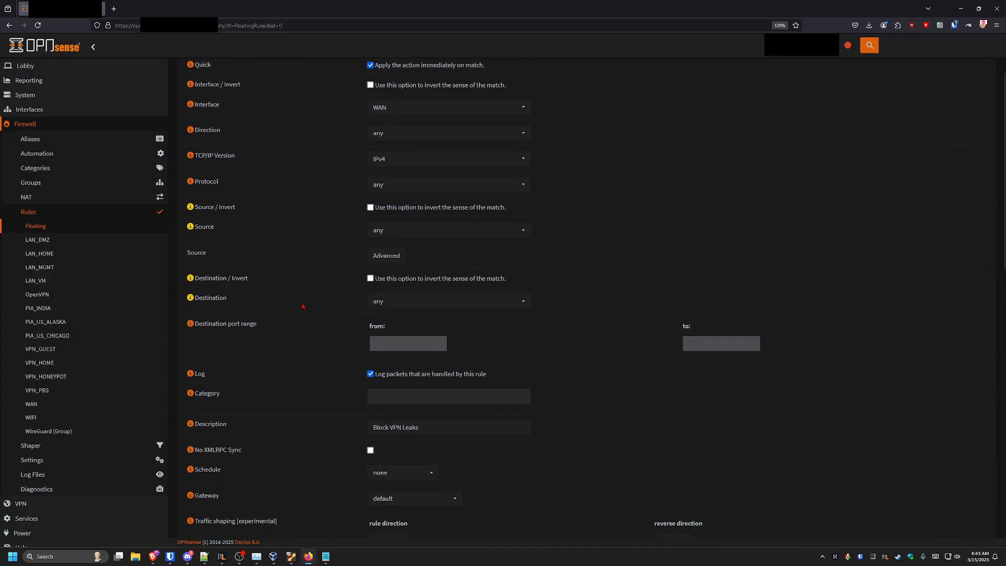
pyautogui.scroll(-3, 303, 306)
pyautogui.press('Tab')
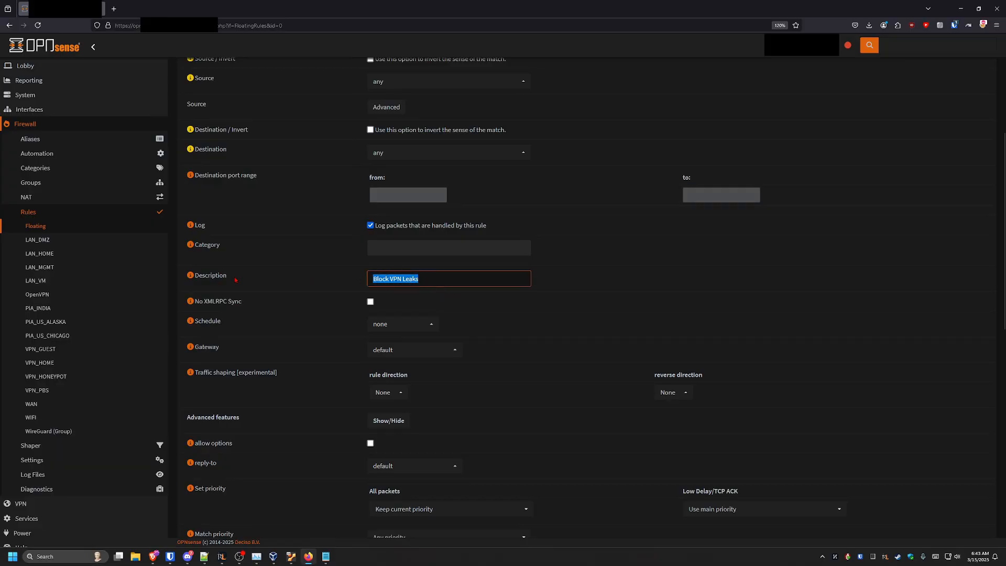
pyautogui.click(433, 282)
pyautogui.click(319, 289)
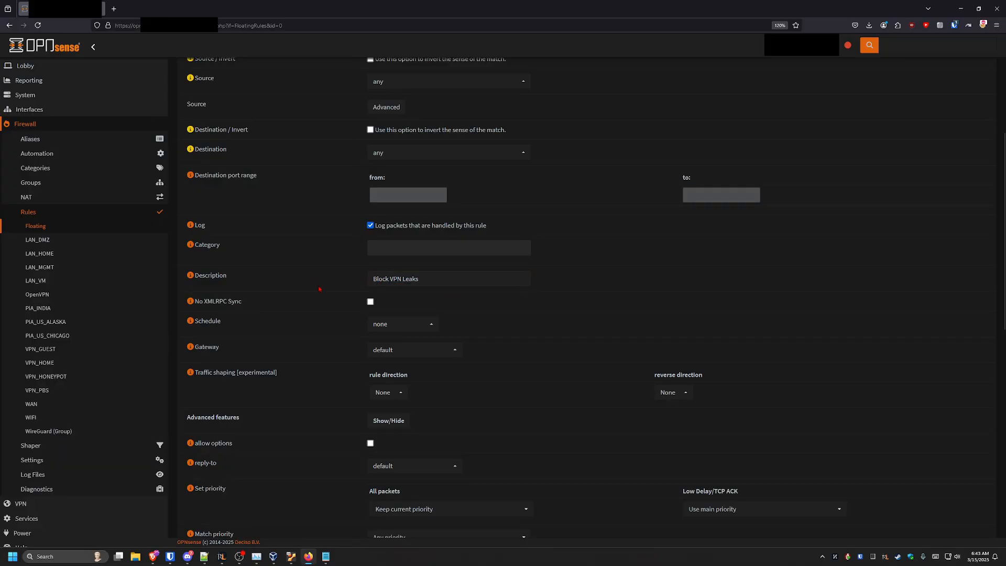
pyautogui.scroll(-3, 312, 286)
pyautogui.click(389, 272)
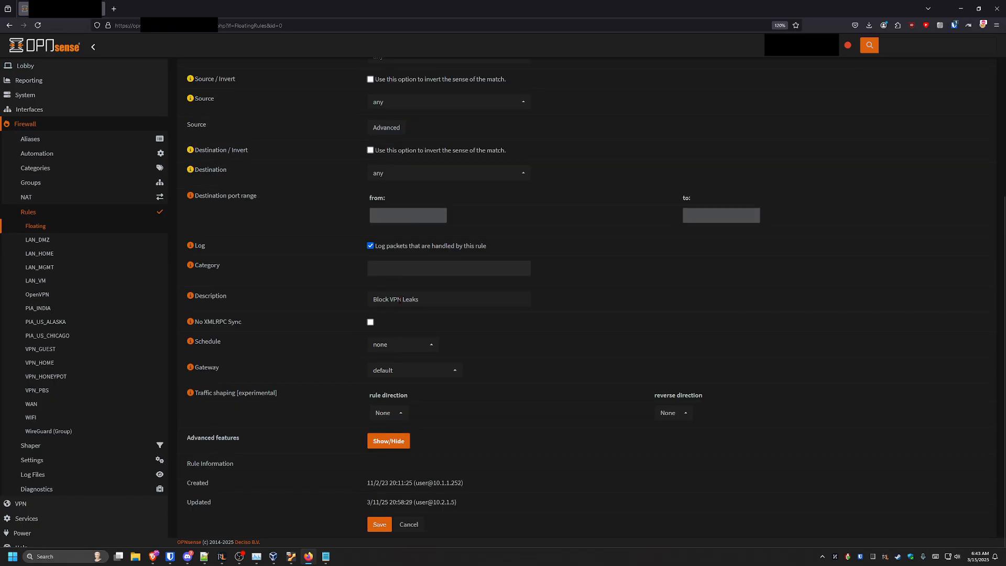
pyautogui.click(392, 443)
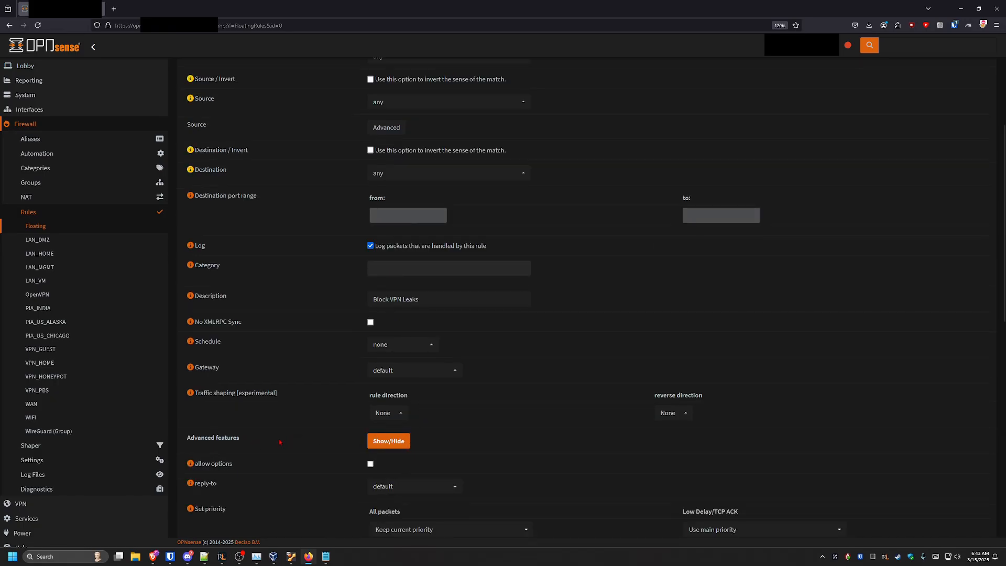
pyautogui.scroll(-6, 294, 281)
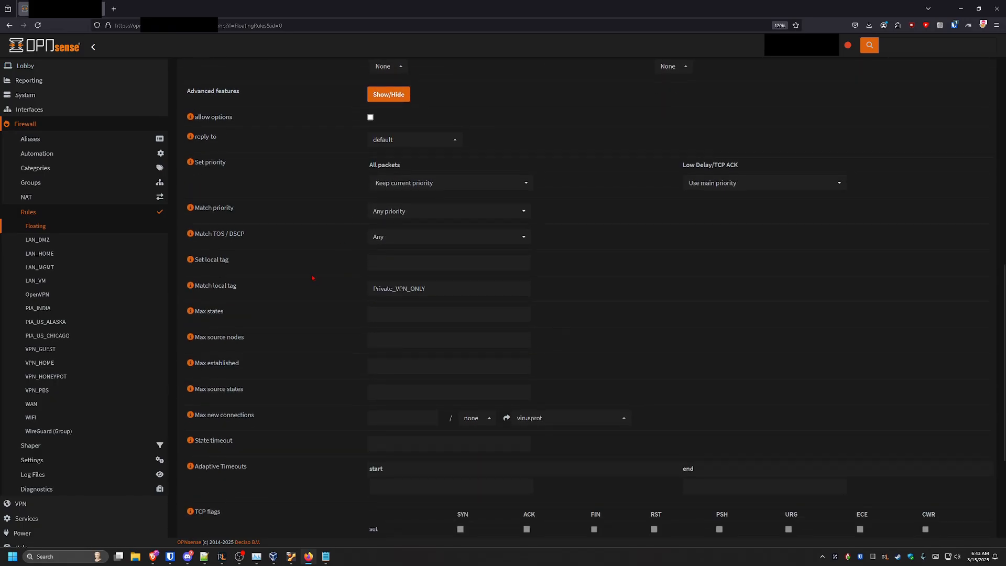
pyautogui.click(397, 261)
pyautogui.click(257, 295)
pyautogui.tripleClick(215, 285)
pyautogui.moveTo(436, 289); pyautogui.dragTo(304, 288)
pyautogui.click(427, 288)
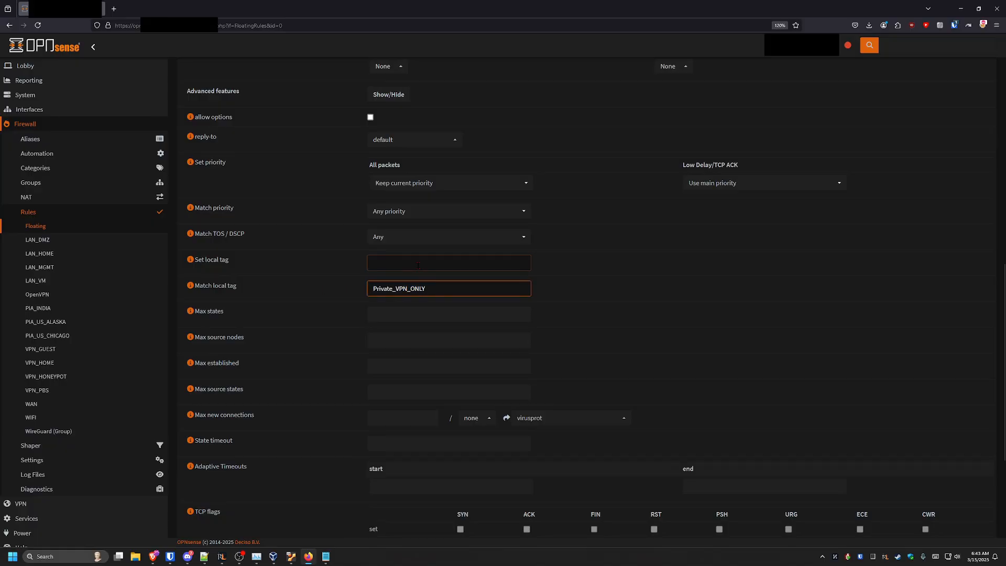
pyautogui.click(387, 262)
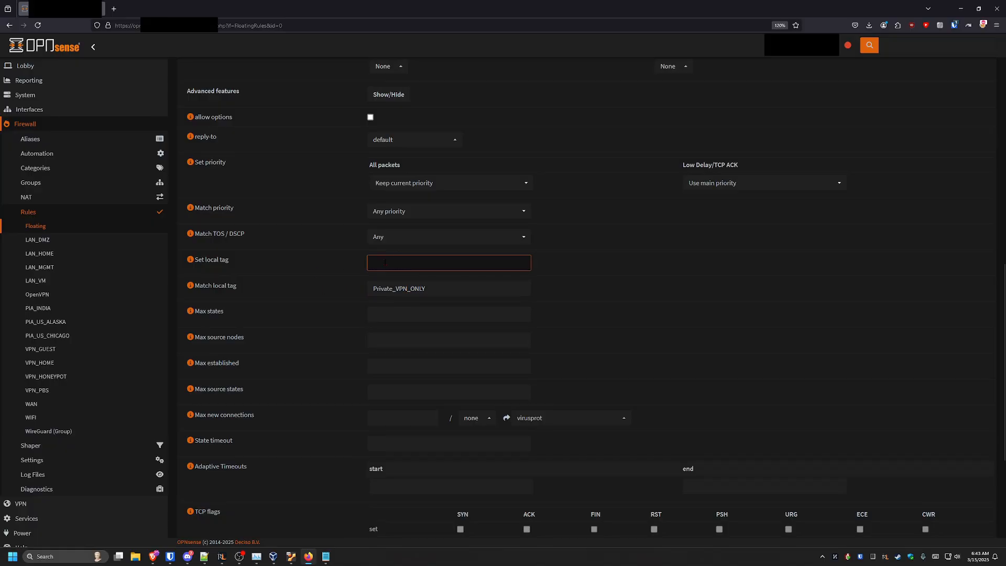
pyautogui.moveTo(434, 290); pyautogui.dragTo(315, 292)
pyautogui.click(314, 292)
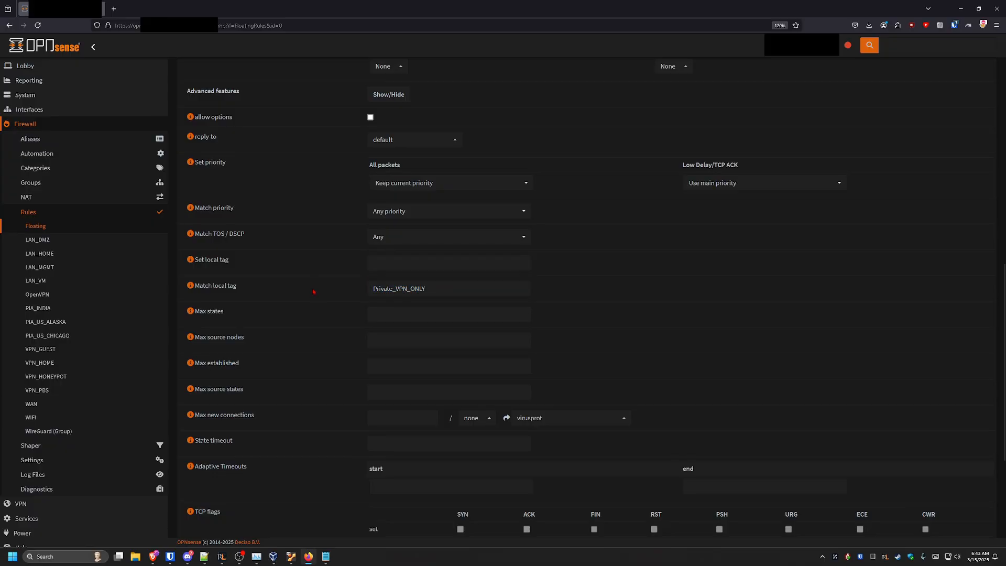
pyautogui.scroll(-4, 314, 292)
pyautogui.click(379, 524)
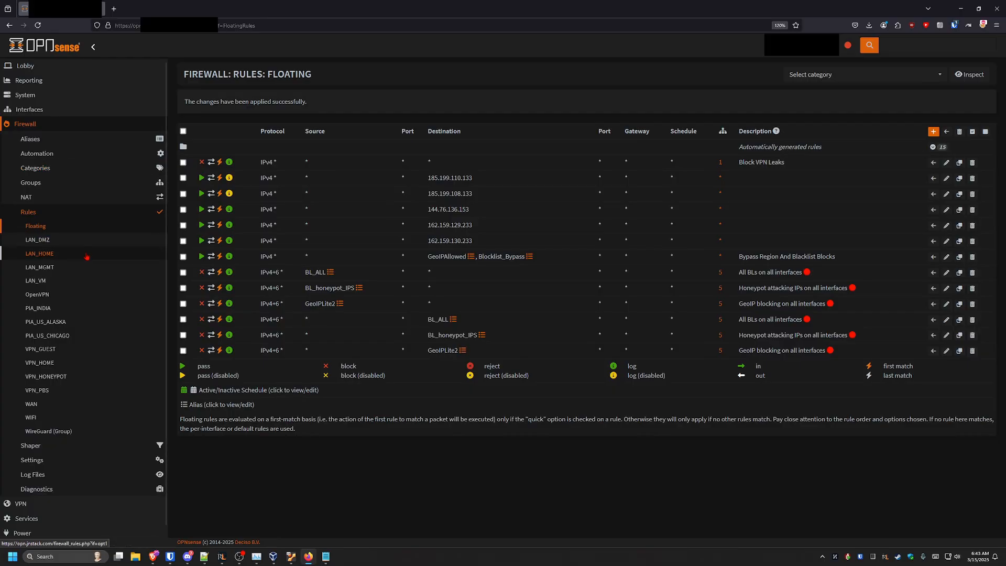
# Reopen the Block VPN Leaks floating rule to check its match local tag, then return to LAN_HOME rules
pyautogui.click(39, 253)
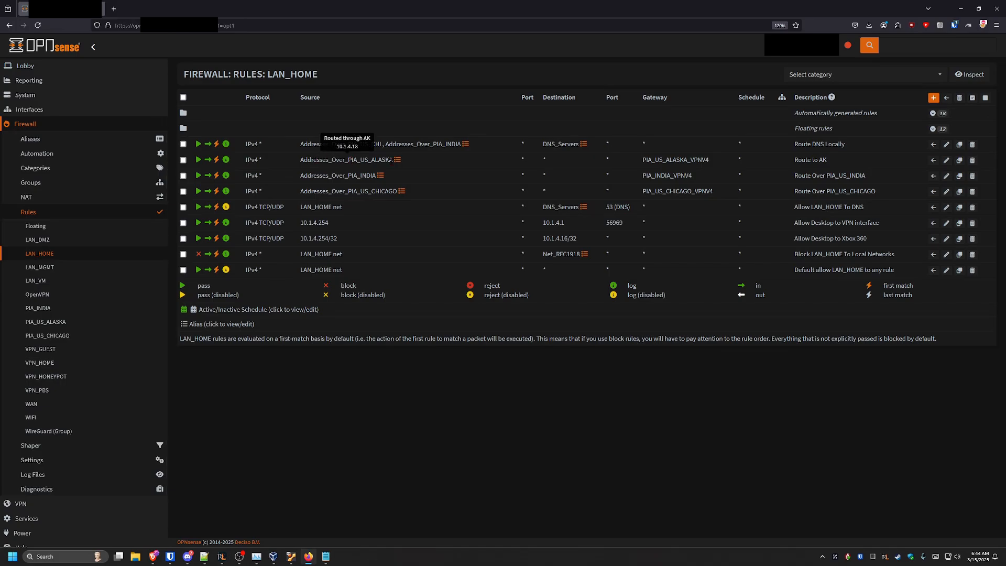
pyautogui.click(116, 228)
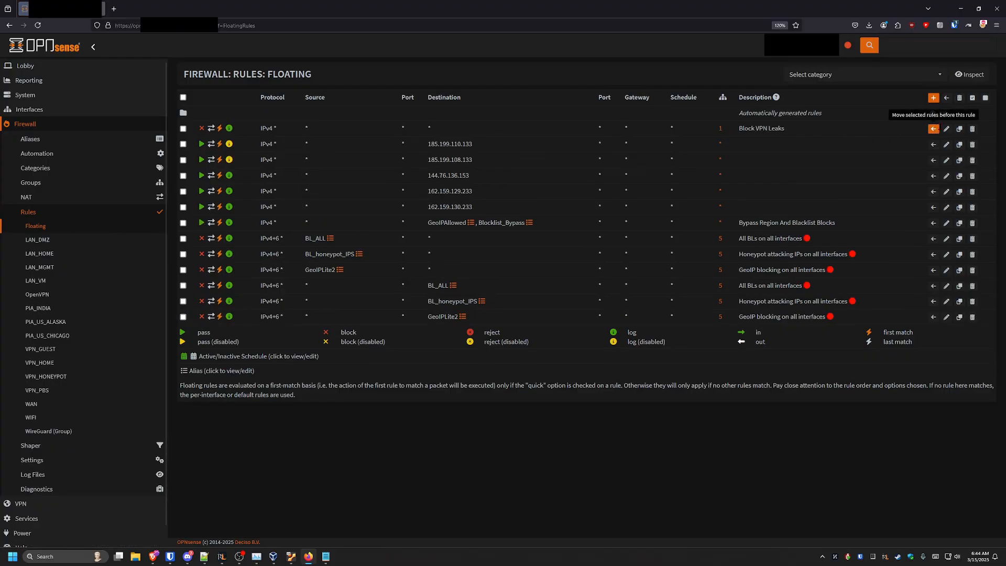
pyautogui.click(947, 129)
pyautogui.scroll(-10, 307, 291)
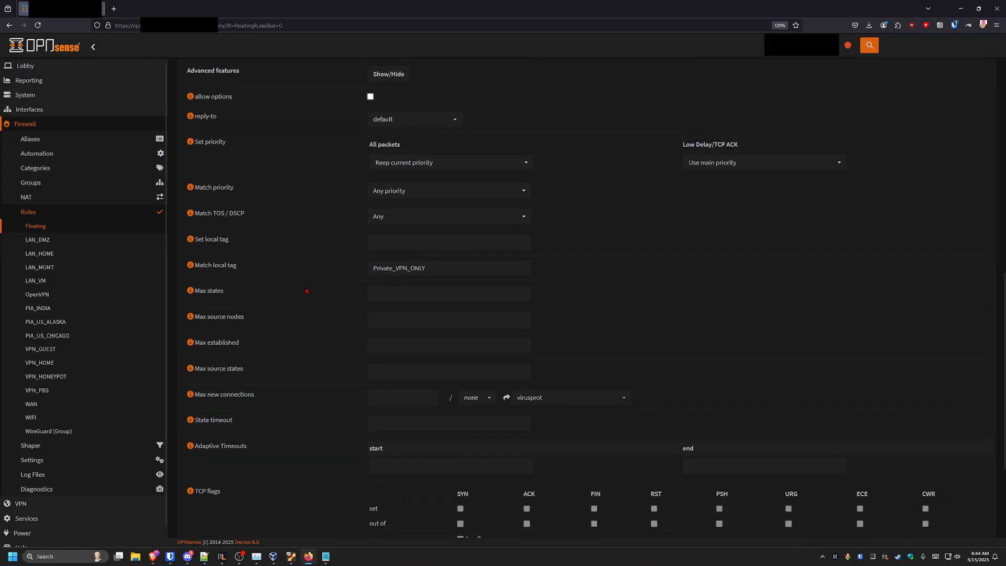
pyautogui.click(461, 273)
pyautogui.moveTo(460, 269); pyautogui.dragTo(331, 271)
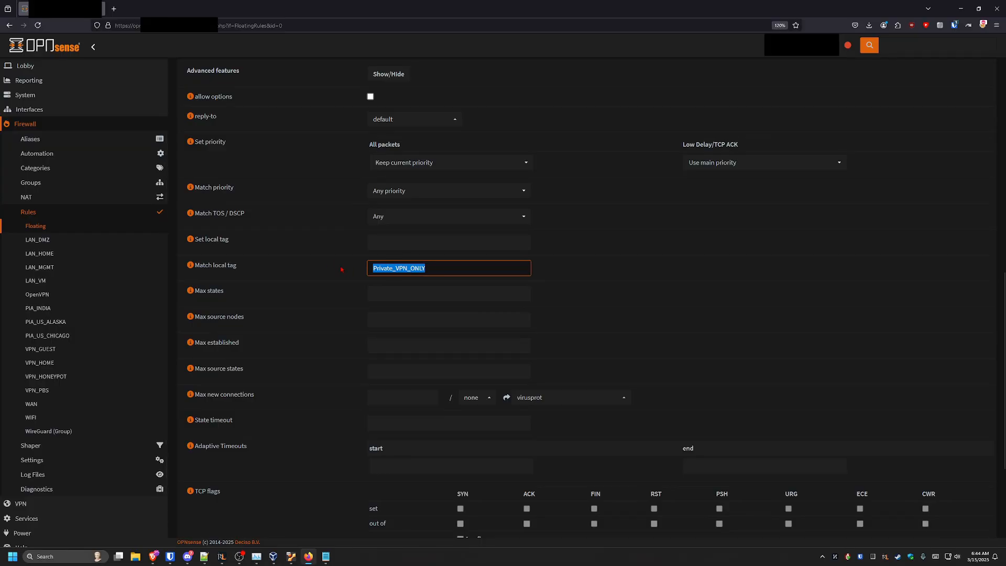
pyautogui.scroll(10, 342, 270)
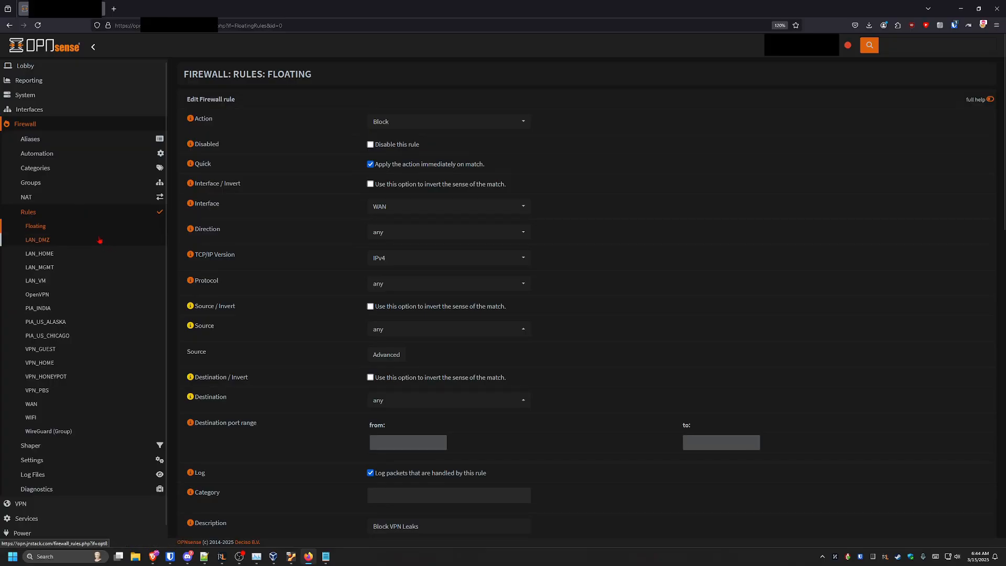
pyautogui.click(40, 253)
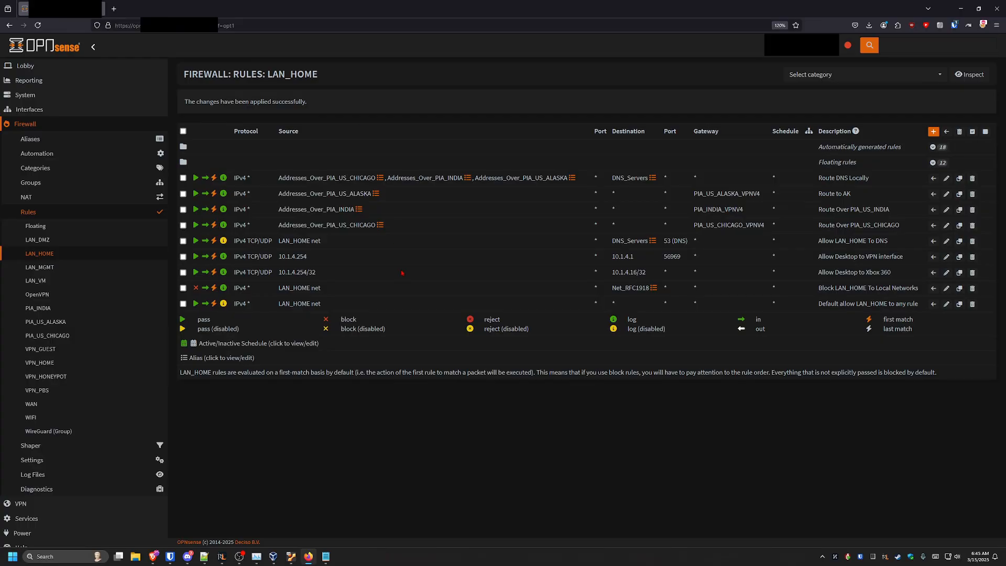
# Examine the LAN_HOME rules and the alias contents behind their sources and destinations
pyautogui.moveTo(326, 178)
pyautogui.moveTo(764, 196); pyautogui.dragTo(695, 195)
pyautogui.click(695, 195)
pyautogui.moveTo(621, 178)
pyautogui.moveTo(335, 194)
pyautogui.moveTo(767, 226); pyautogui.dragTo(426, 209)
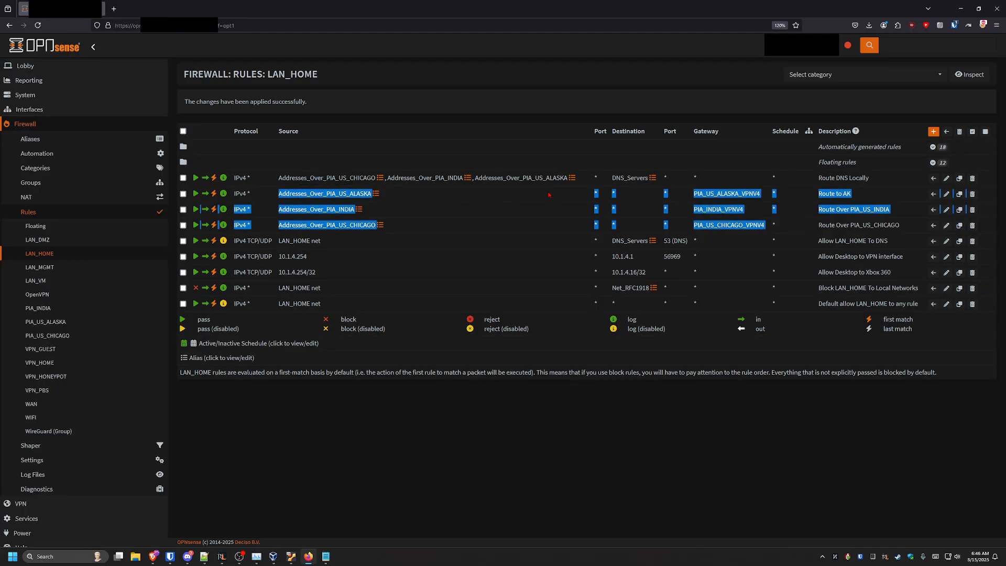
pyautogui.click(459, 211)
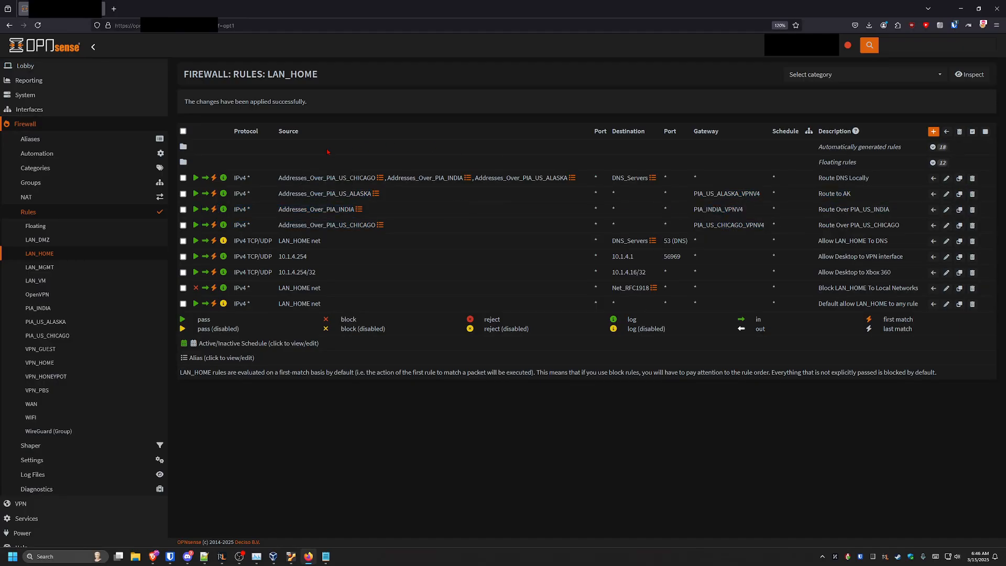
pyautogui.moveTo(327, 178)
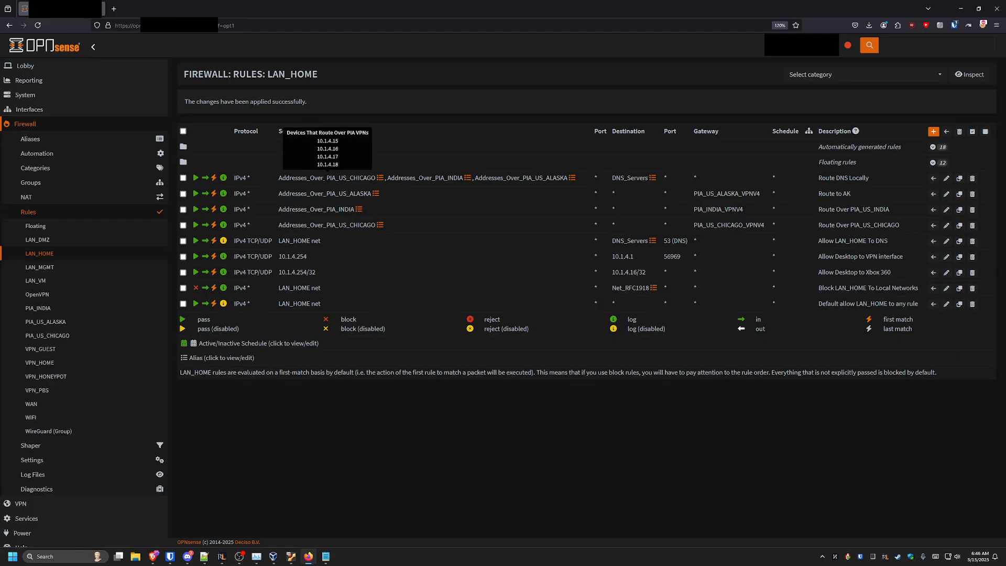
pyautogui.moveTo(527, 177)
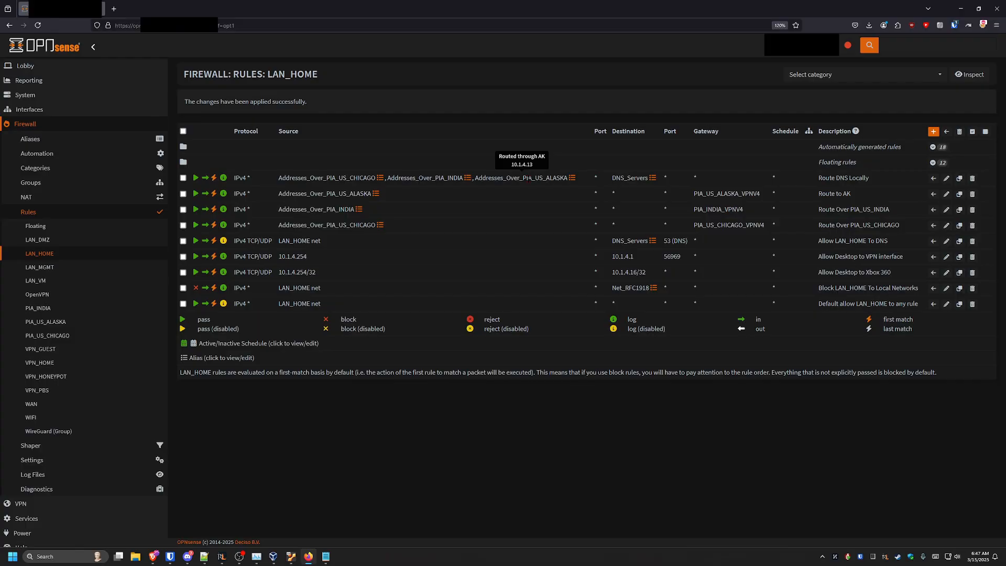
pyautogui.moveTo(618, 179)
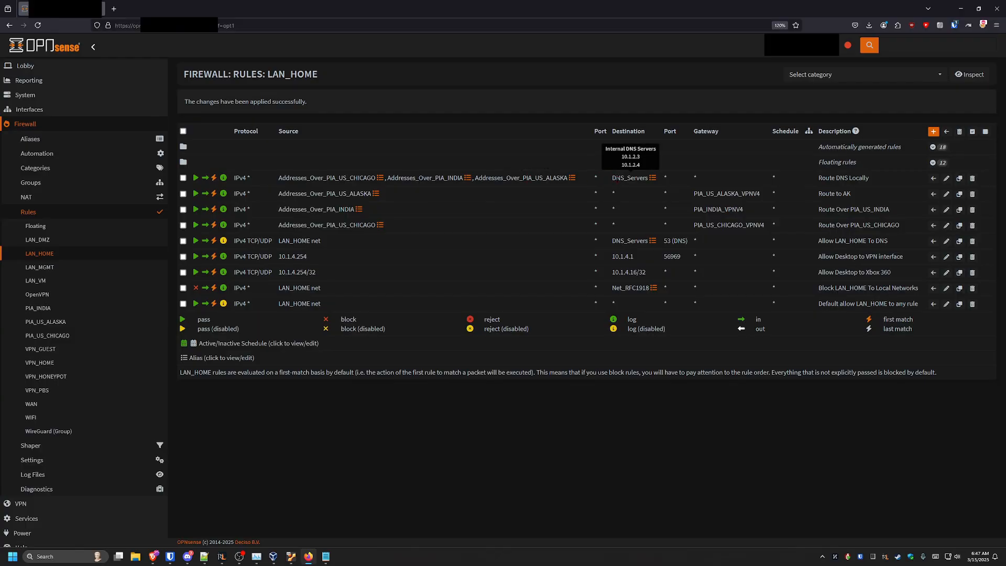
pyautogui.tripleClick(617, 178)
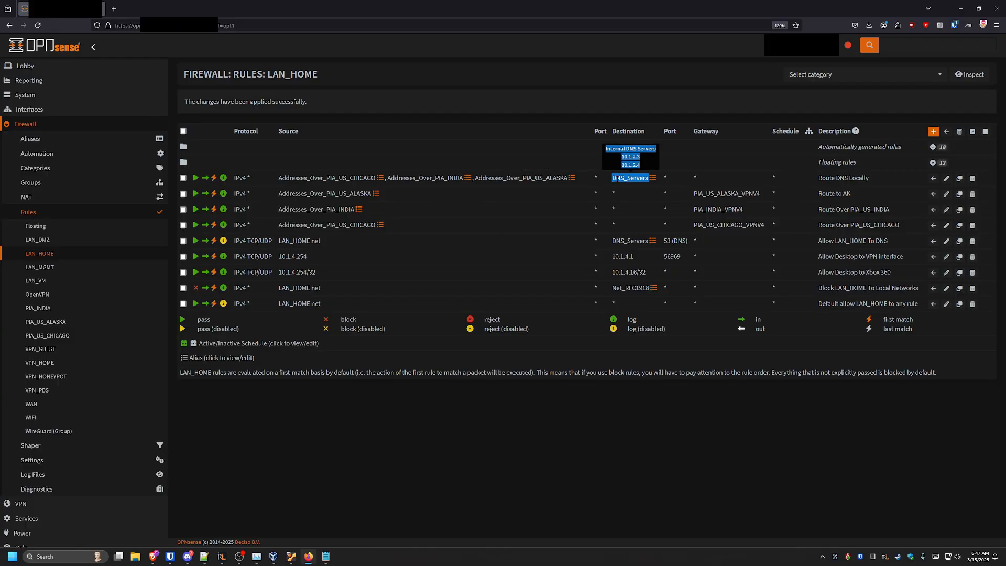
pyautogui.click(617, 179)
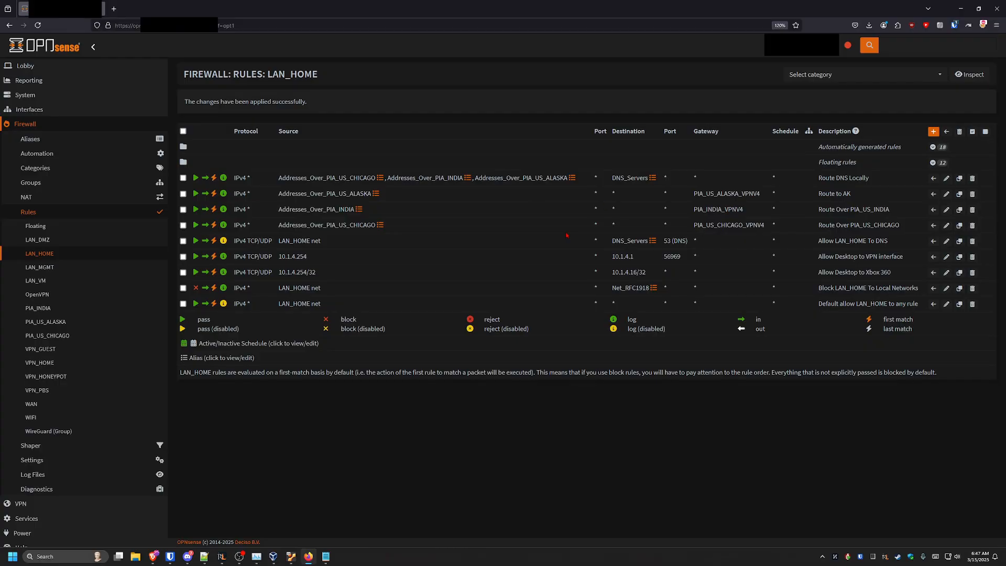
# Highlight the sources, destinations and gateways of the Route DNS Locally and Route to AK rules to review them
pyautogui.moveTo(541, 178)
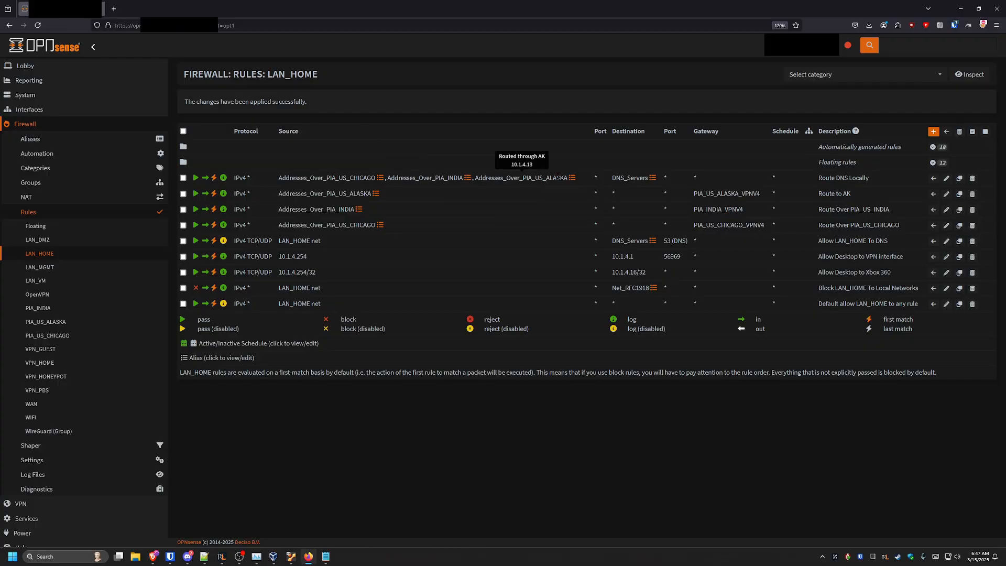
pyautogui.moveTo(633, 176)
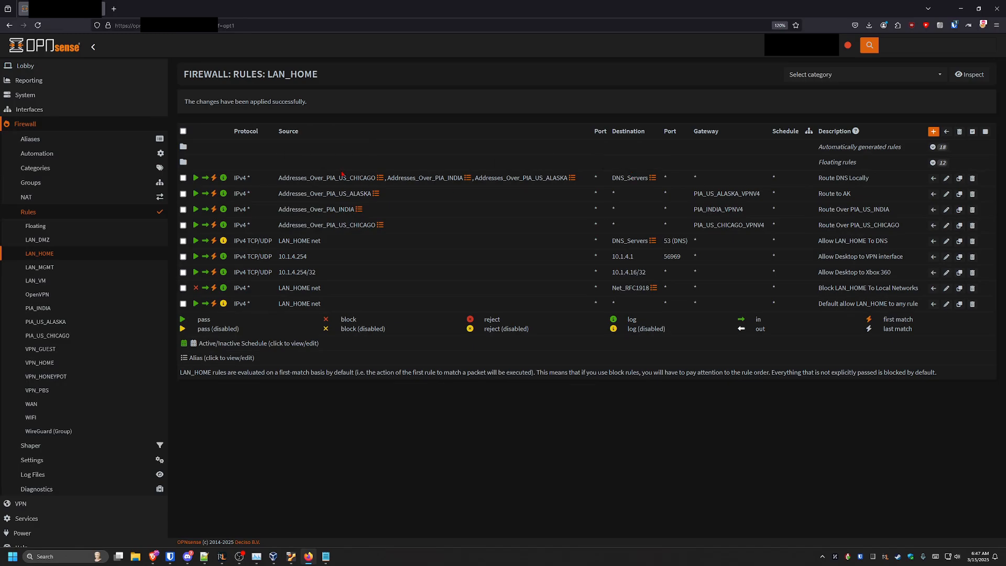
pyautogui.moveTo(357, 194)
pyautogui.moveTo(332, 193); pyautogui.dragTo(368, 193)
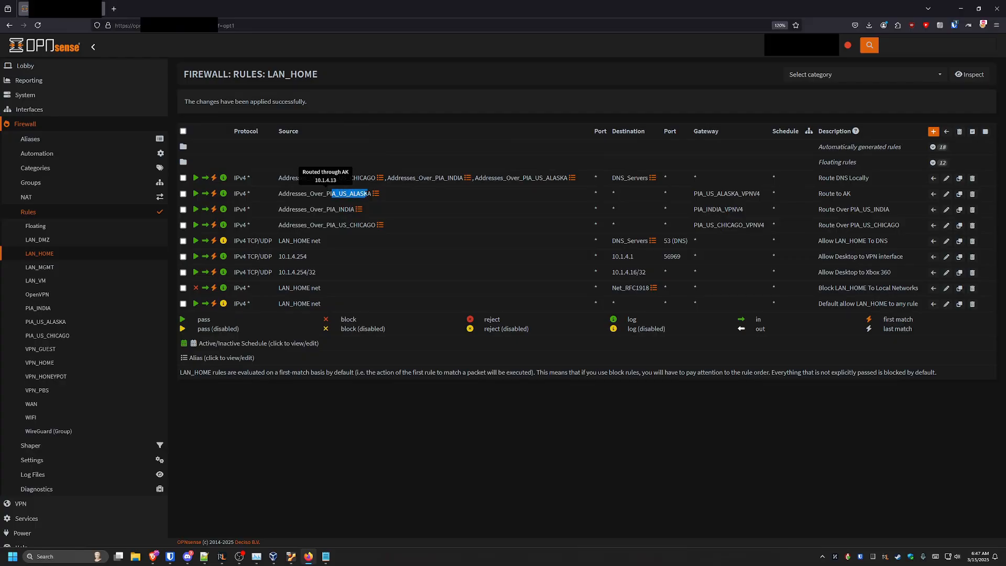
pyautogui.click(401, 199)
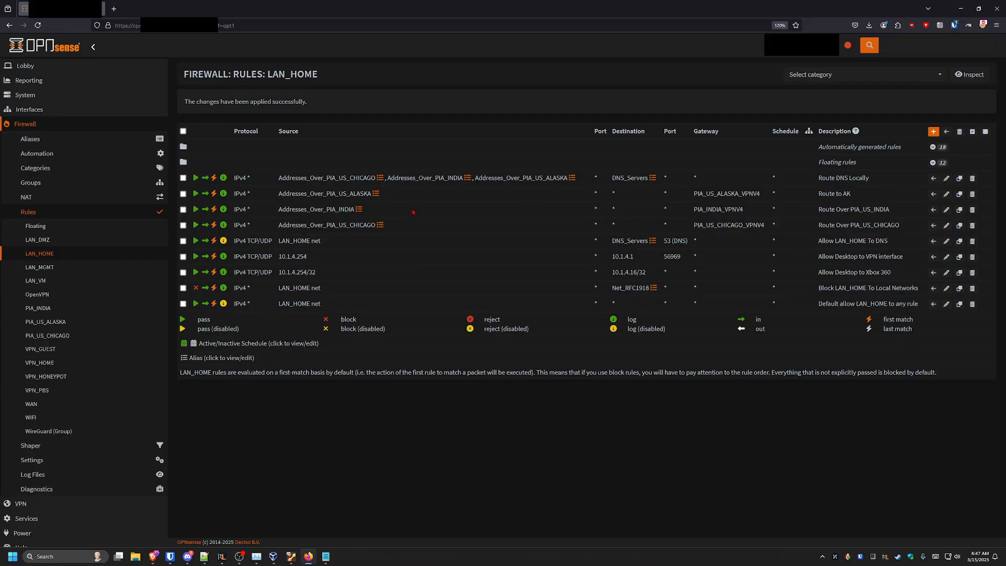
pyautogui.moveTo(256, 184); pyautogui.dragTo(584, 182)
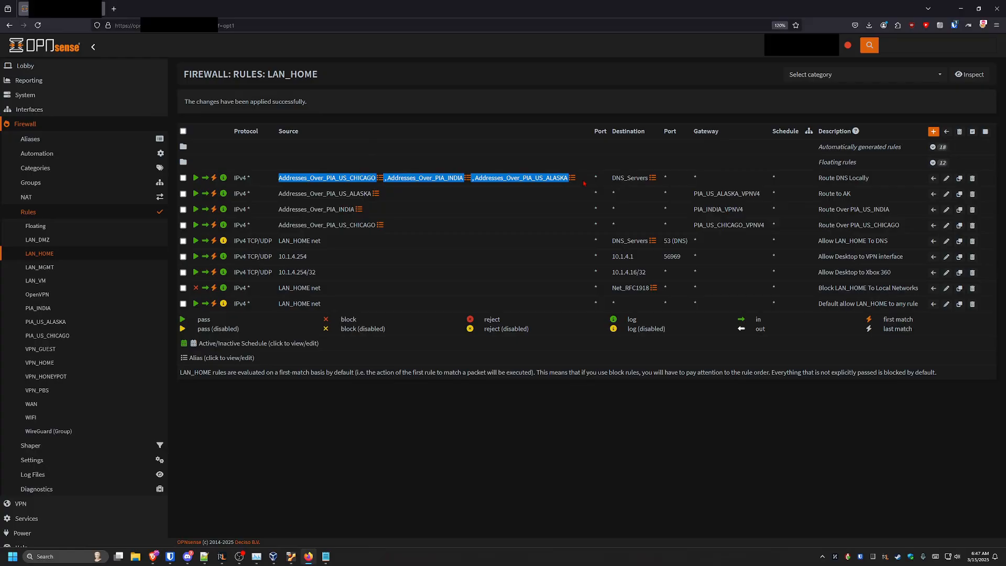
pyautogui.click(402, 215)
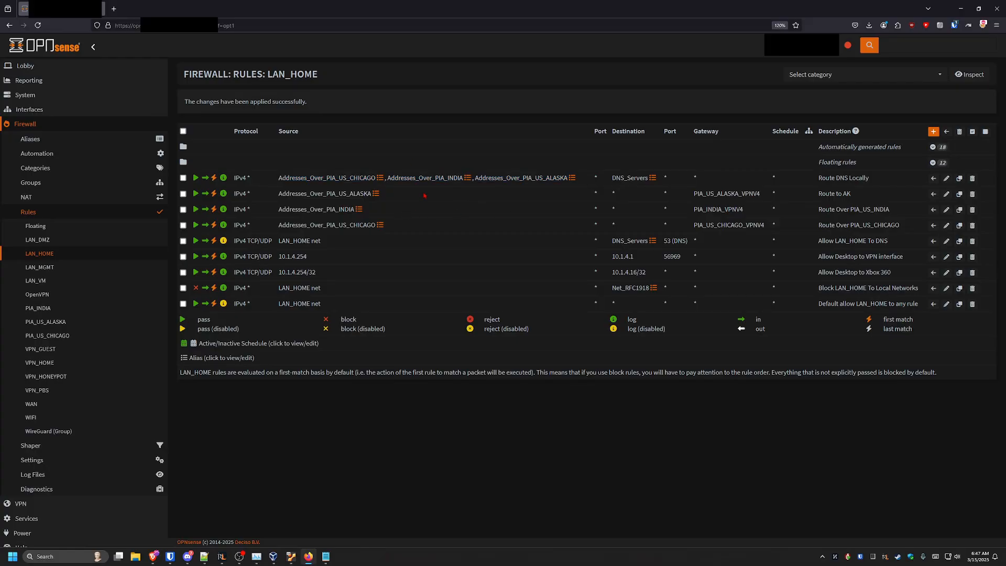
pyautogui.moveTo(269, 180); pyautogui.dragTo(670, 180)
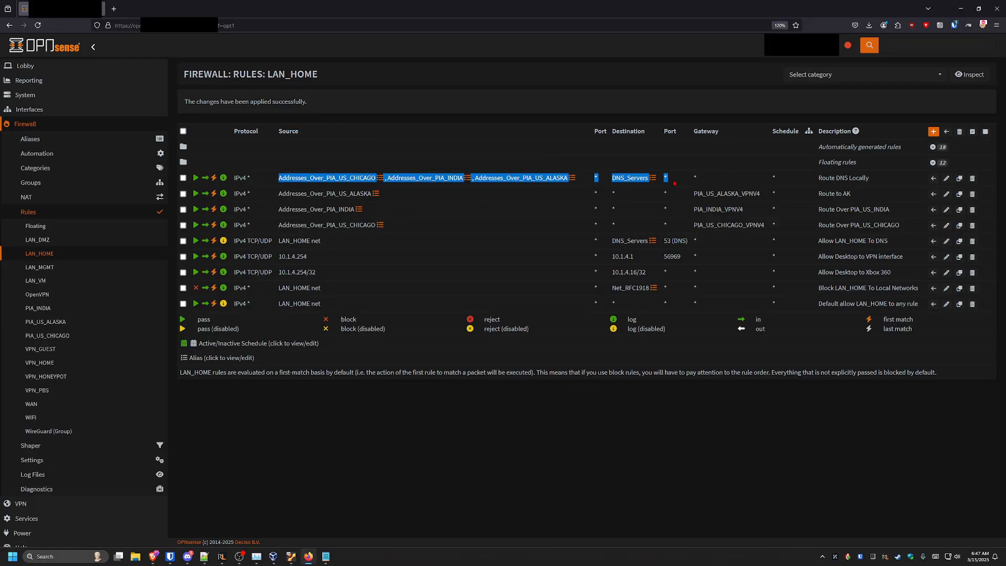
pyautogui.click(556, 200)
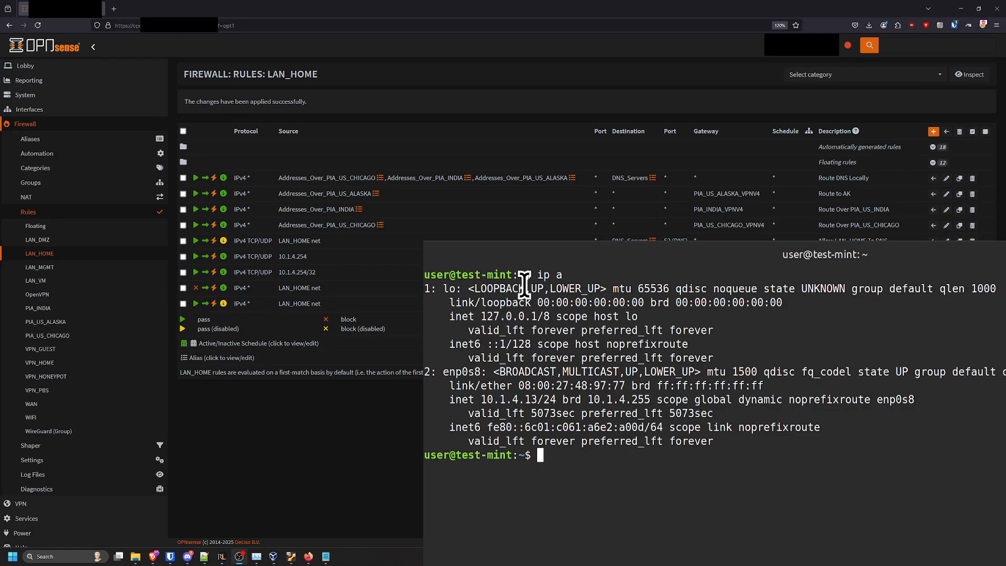
# Compare the test host's LAN address with the Route to AK rule's PIA_US_ALASKA_VPNV4 gateway
pyautogui.doubleClick(461, 372)
pyautogui.click(590, 456)
pyautogui.moveTo(480, 400); pyautogui.dragTo(535, 400)
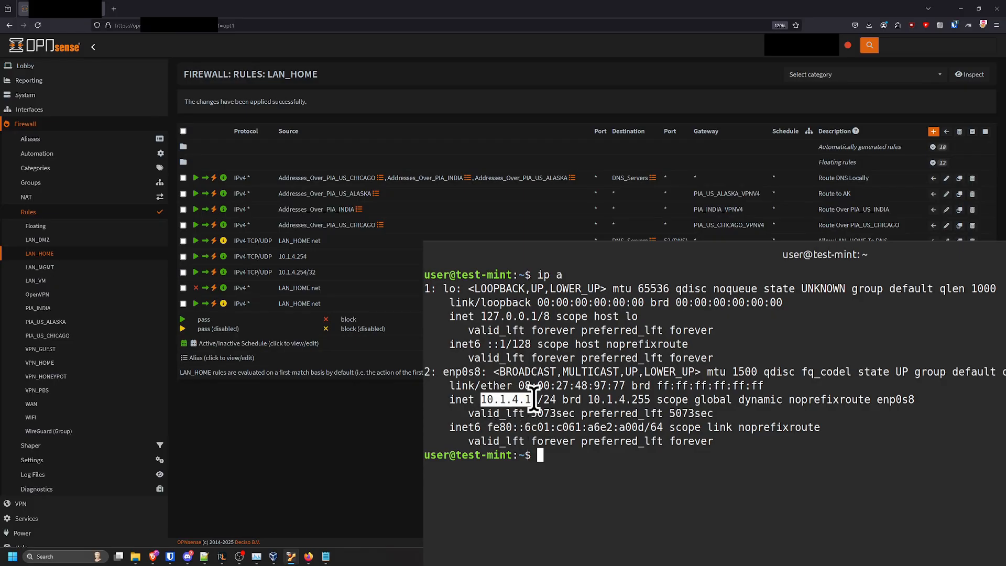
pyautogui.click(596, 463)
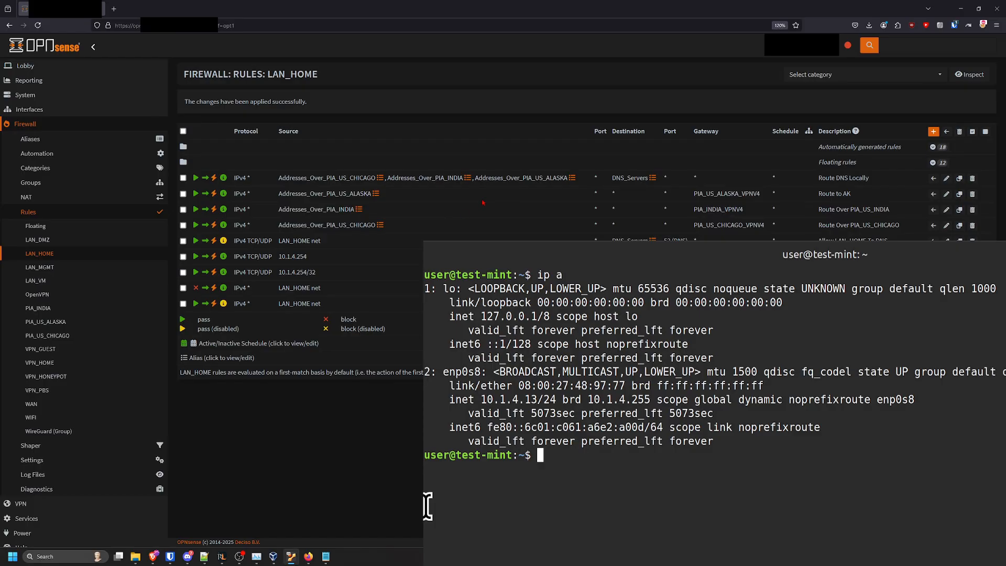
pyautogui.moveTo(350, 191)
pyautogui.doubleClick(710, 194)
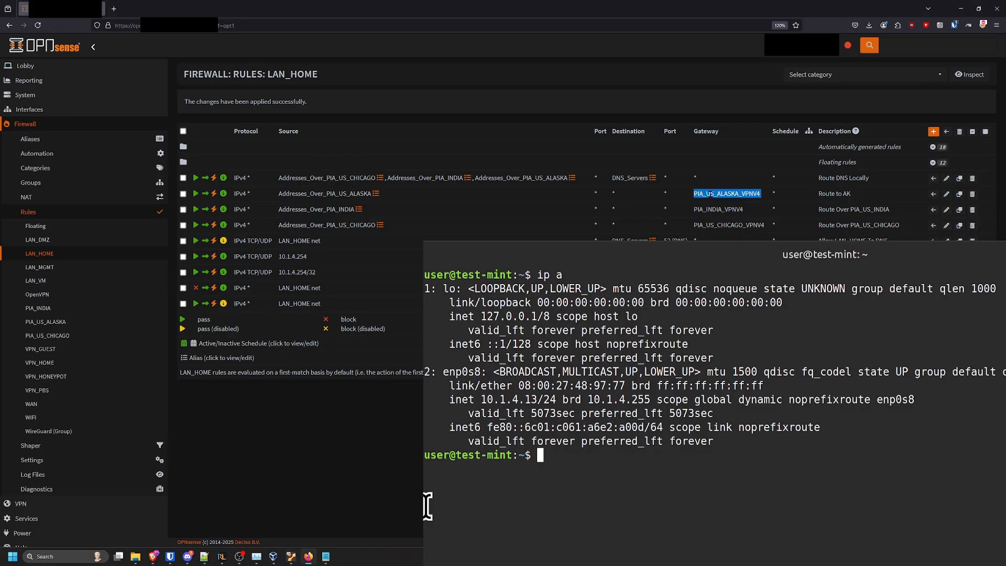
pyautogui.click(711, 194)
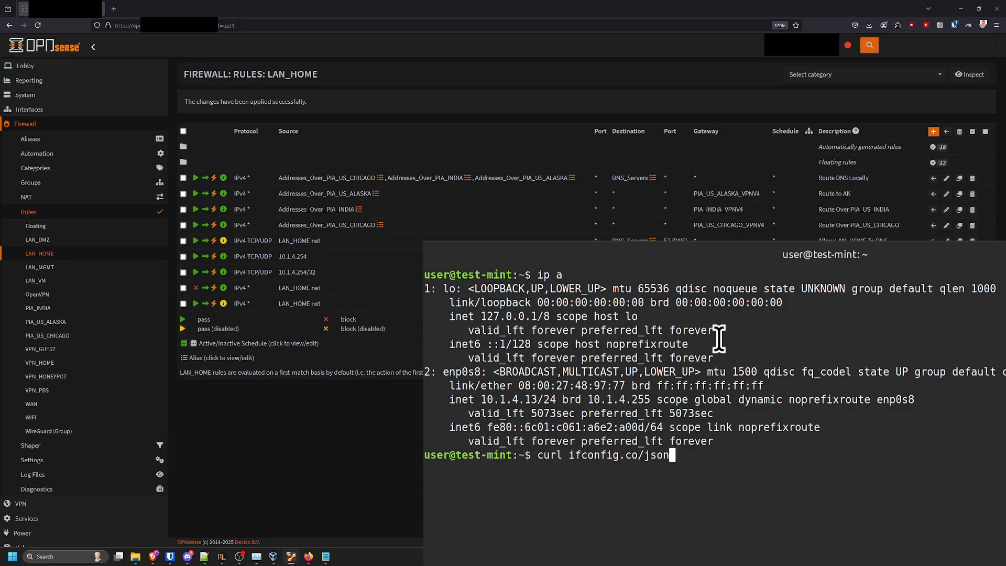
# Run curl ifconfig.co/json on the test host and examine the reported public IP and region
pyautogui.press('Return')
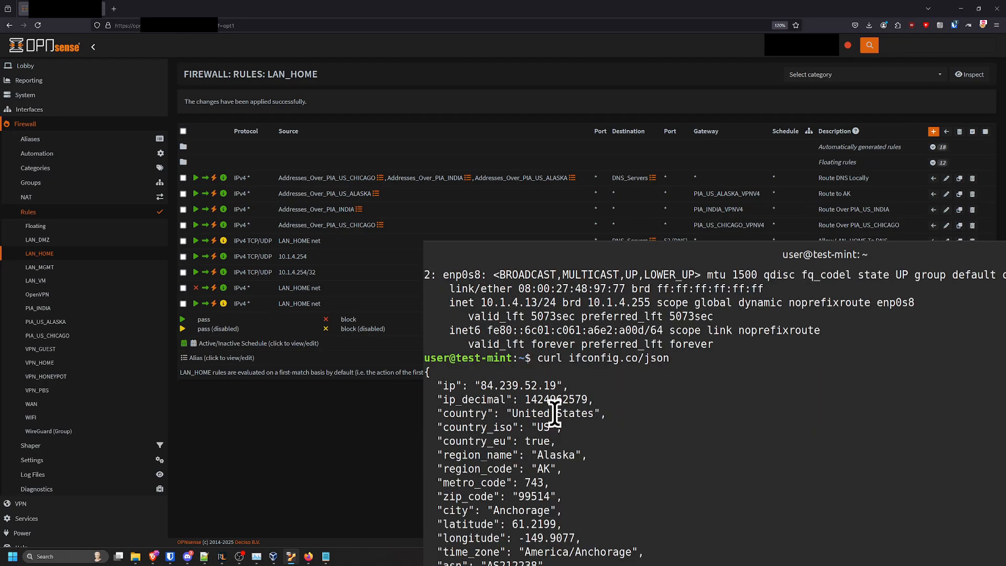
pyautogui.moveTo(480, 386); pyautogui.dragTo(555, 387)
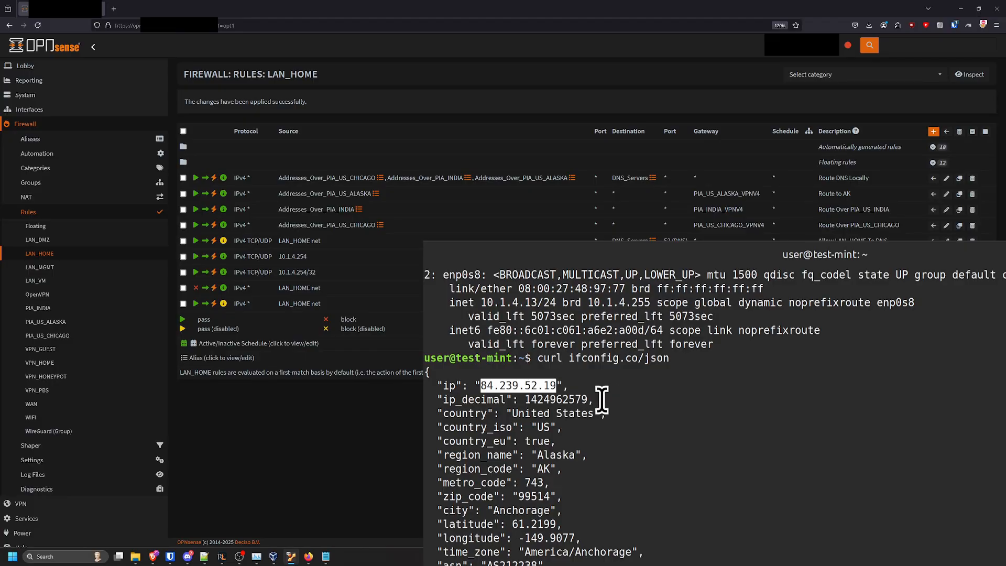
pyautogui.moveTo(538, 455); pyautogui.dragTo(567, 462)
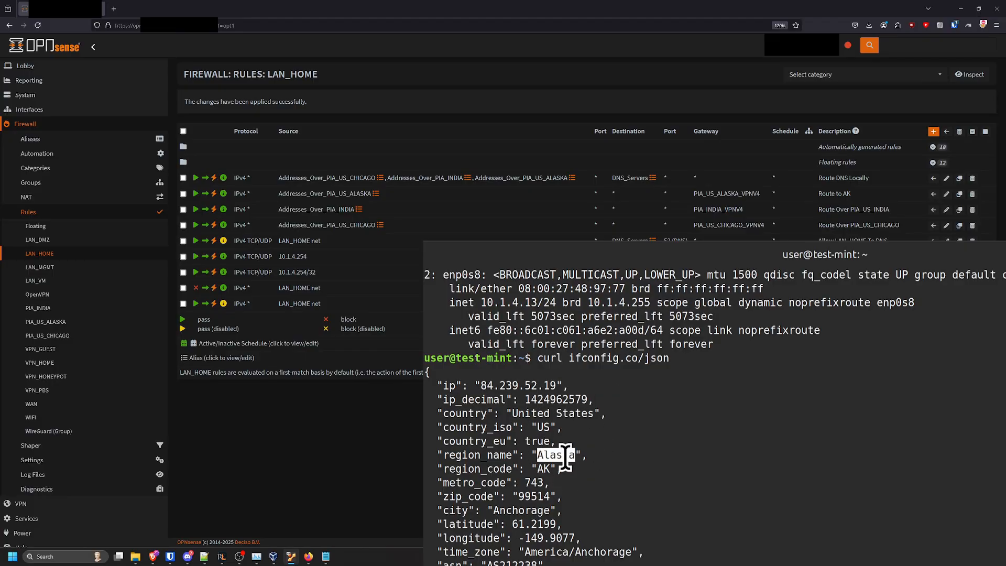
pyautogui.click(566, 459)
# Add 10.1.4.13 to the content of the Addresses_Over_PIA_INDIA alias and save it
pyautogui.click(97, 140)
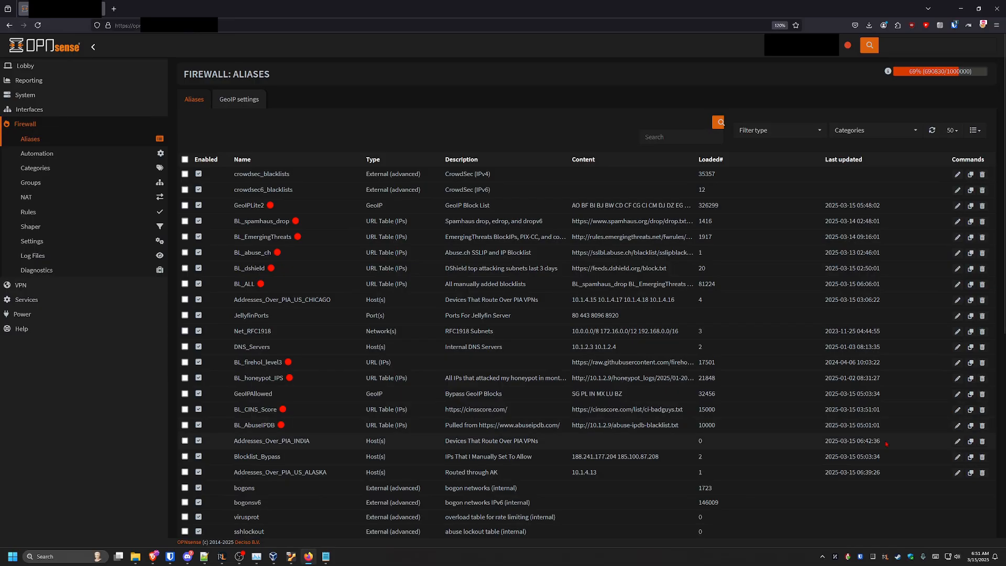
pyautogui.click(958, 441)
pyautogui.click(416, 196)
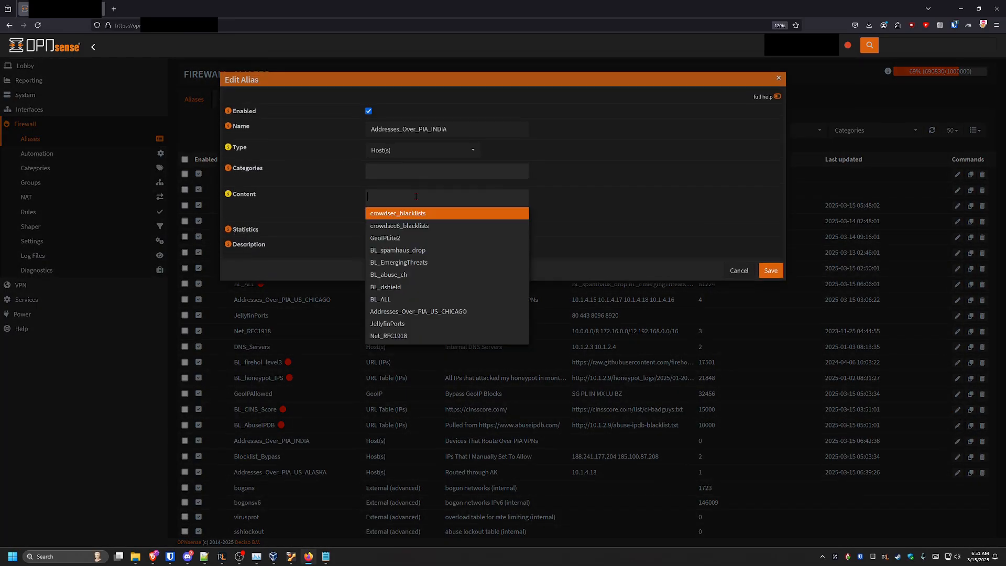
pyautogui.write('10.1.4.13')
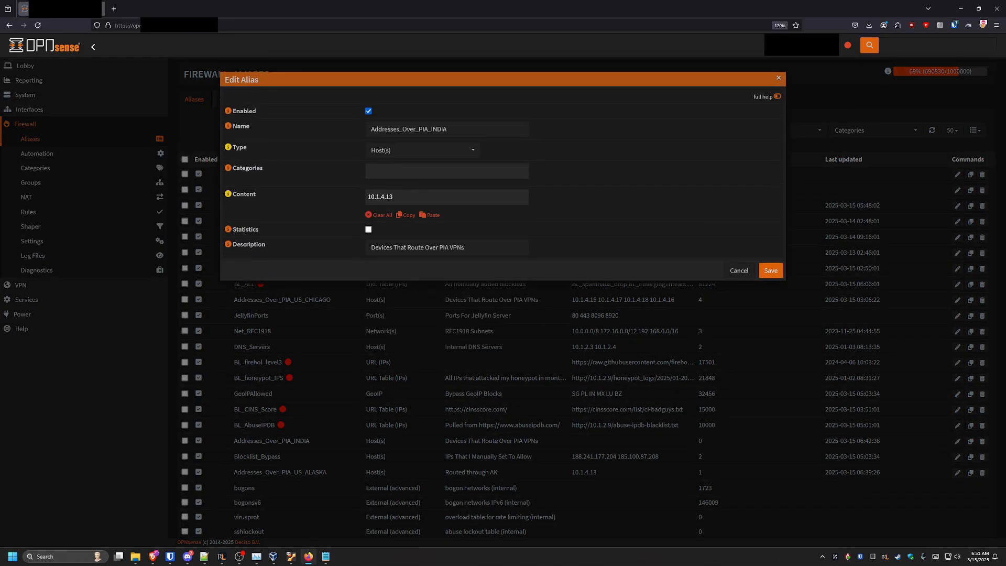
pyautogui.press('Return')
pyautogui.click(772, 271)
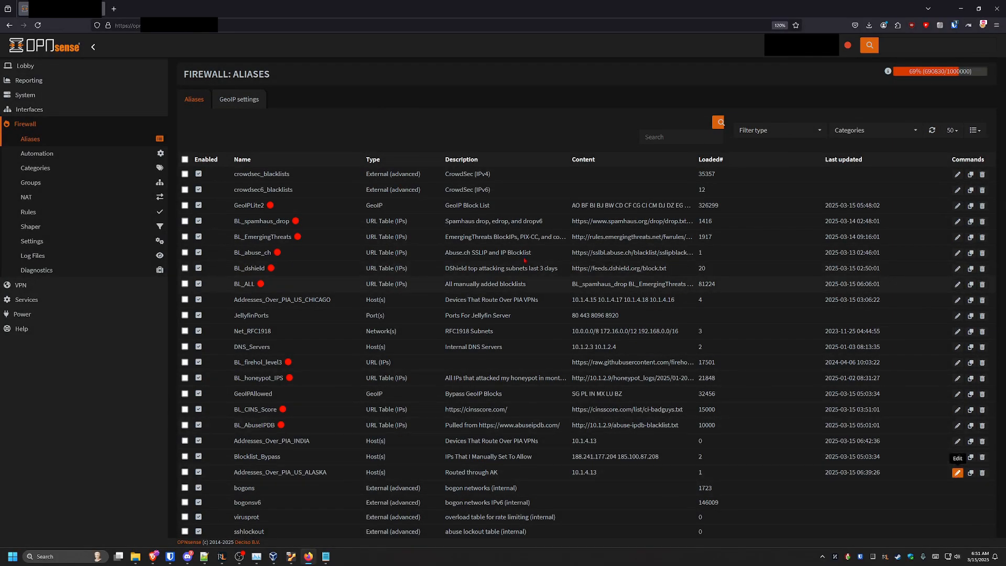
# Remove 10.1.4.13 from the Addresses_Over_PIA_US_ALASKA alias, save it and apply the alias changes
pyautogui.click(957, 474)
pyautogui.click(422, 202)
pyautogui.press('BackSpace')
pyautogui.press('BackSpace')
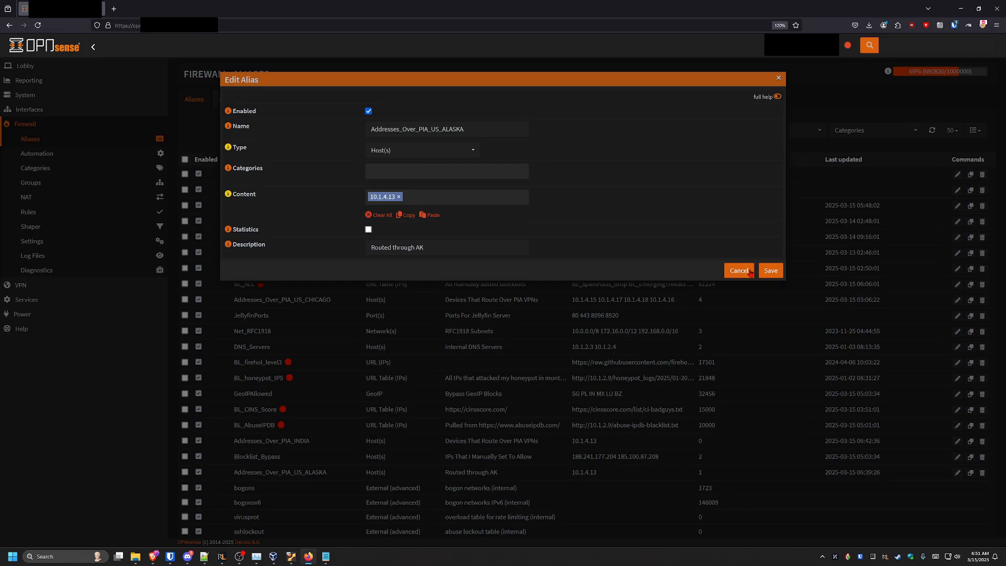
pyautogui.click(771, 270)
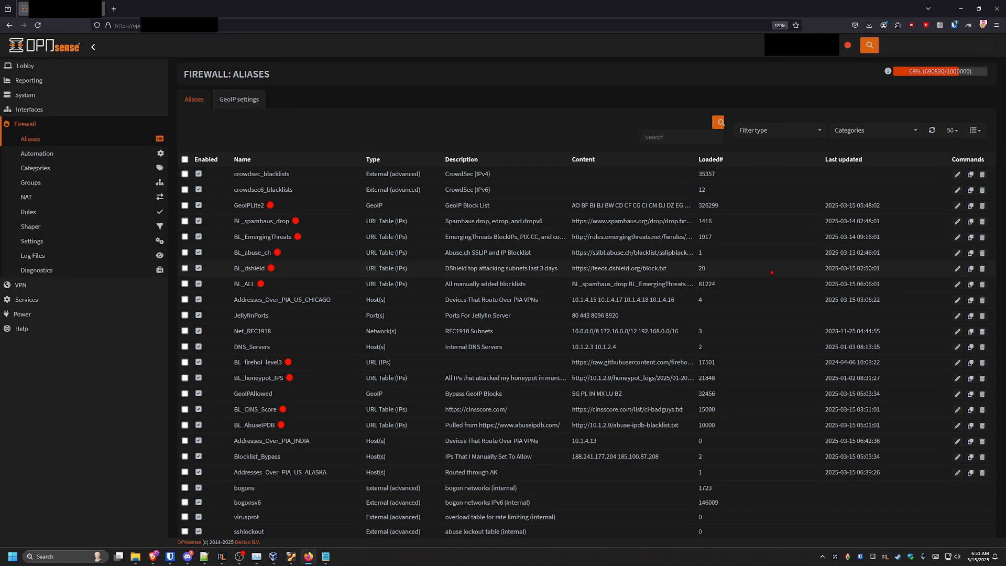
pyautogui.scroll(-5, 610, 291)
pyautogui.scroll(-3, 610, 291)
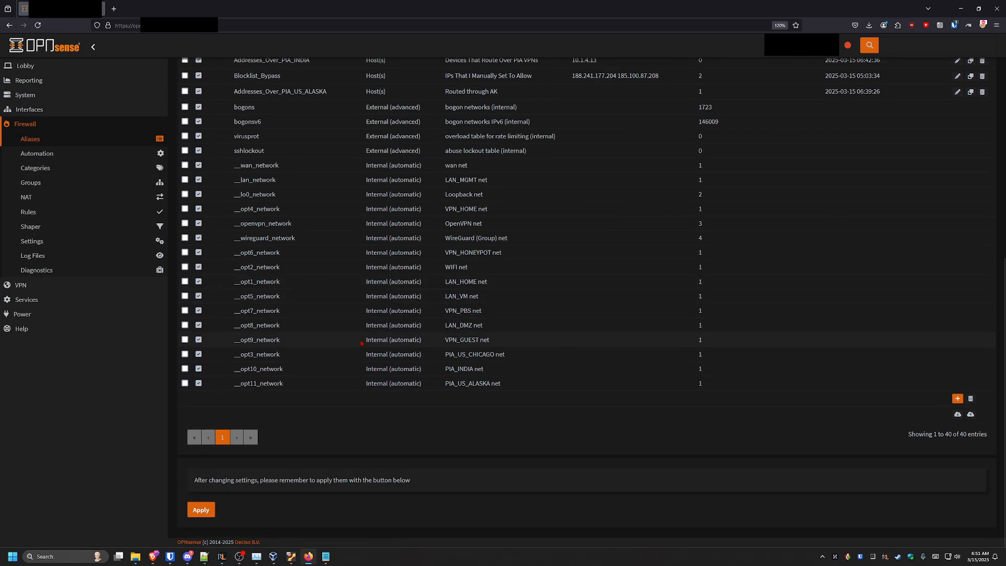
pyautogui.click(212, 506)
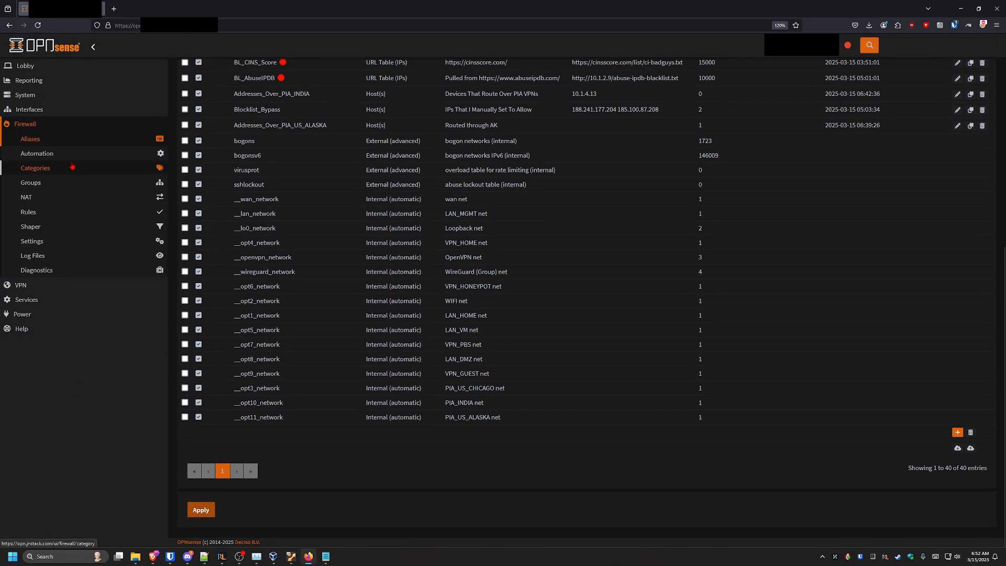
# Return to the LAN_HOME rules and rerun curl ifconfig.co/json on the test host to check its public IP and country
pyautogui.click(62, 212)
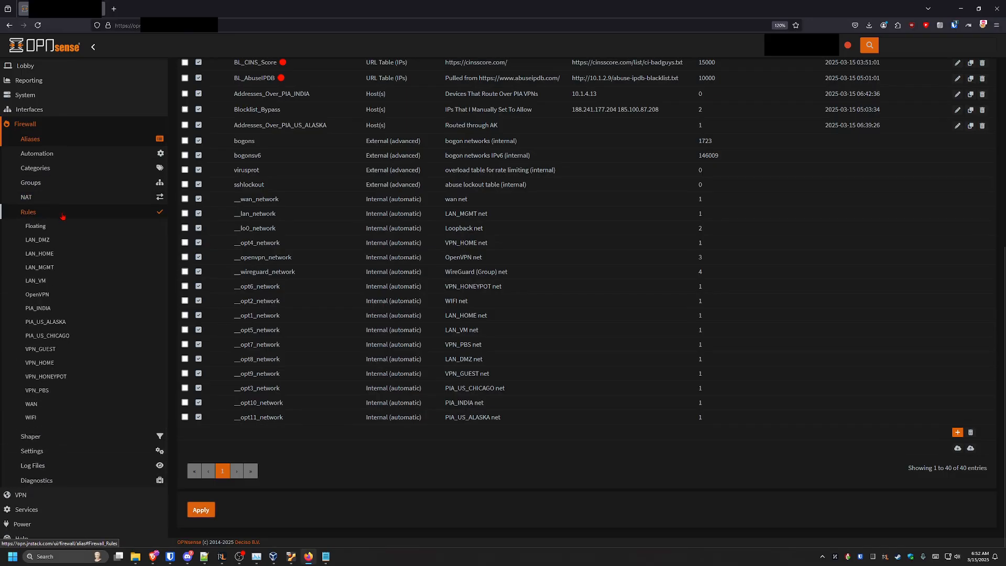
pyautogui.click(62, 255)
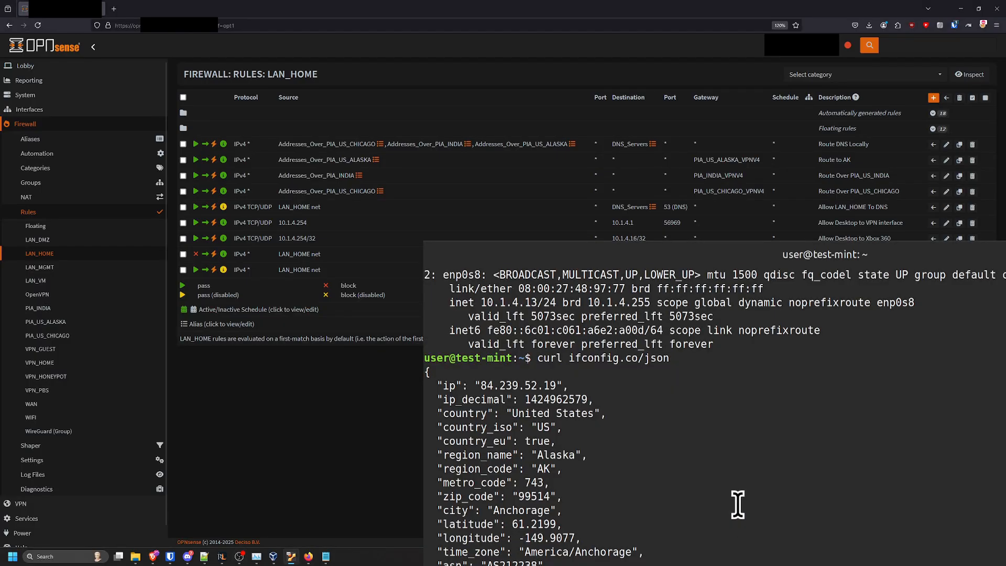
pyautogui.hotkey('ctrl', 'l')
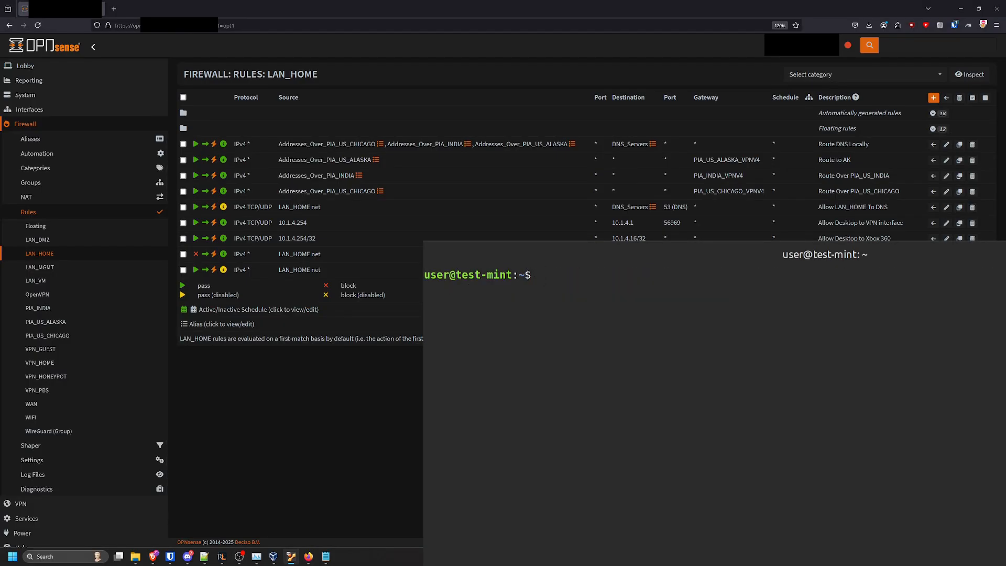
pyautogui.press('Up')
pyautogui.press('Up')
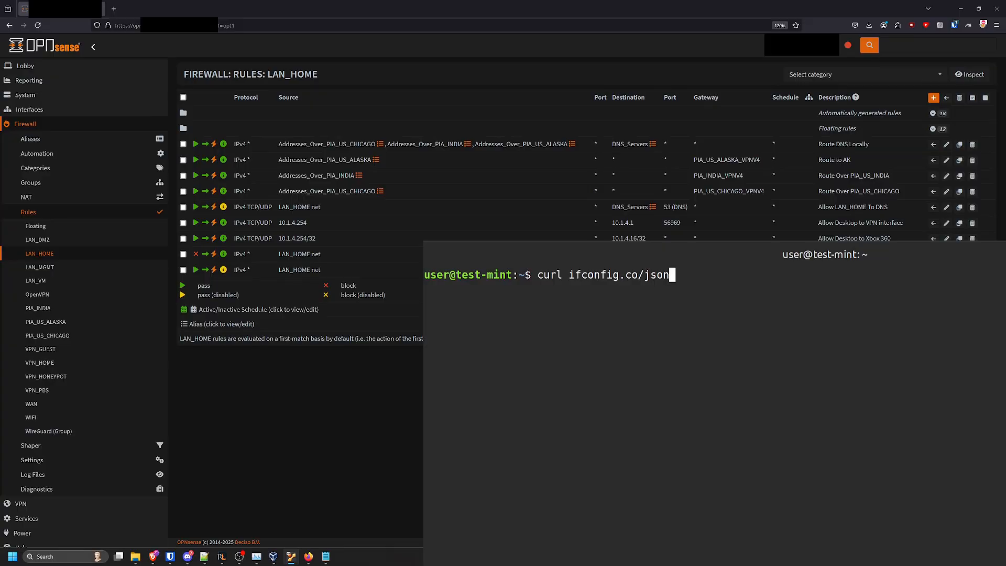
pyautogui.press('Return')
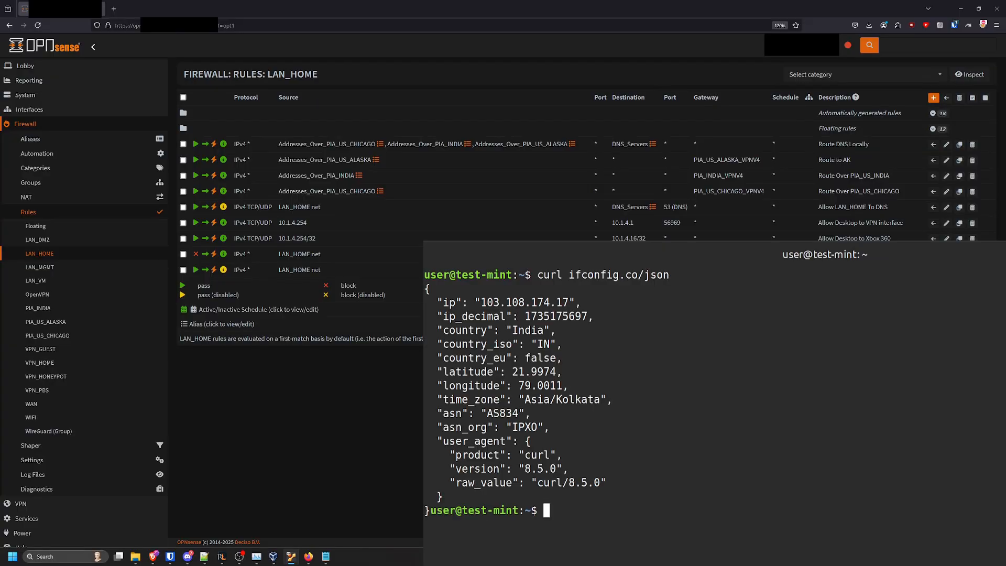
pyautogui.doubleClick(491, 303)
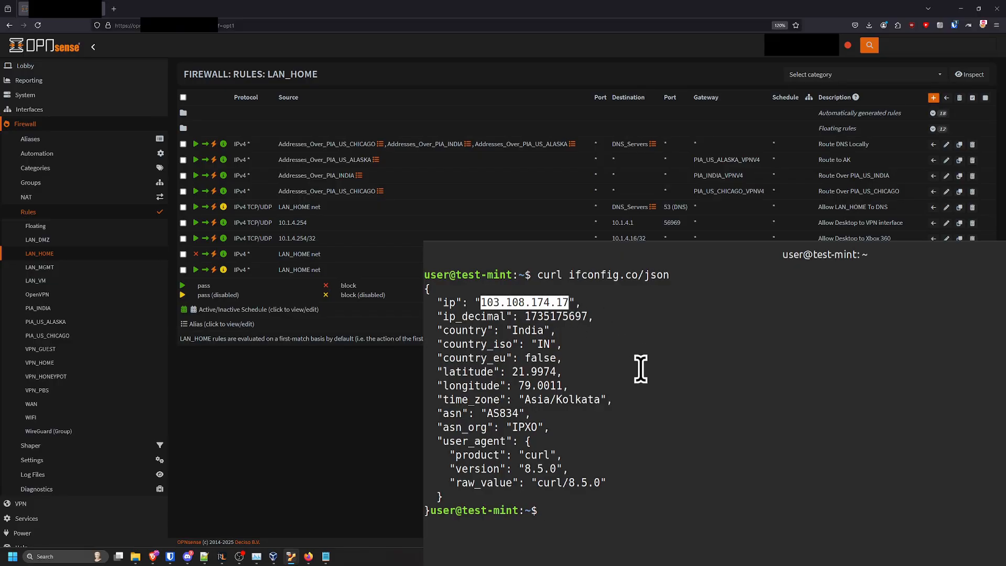
pyautogui.doubleClick(526, 331)
pyautogui.click(618, 352)
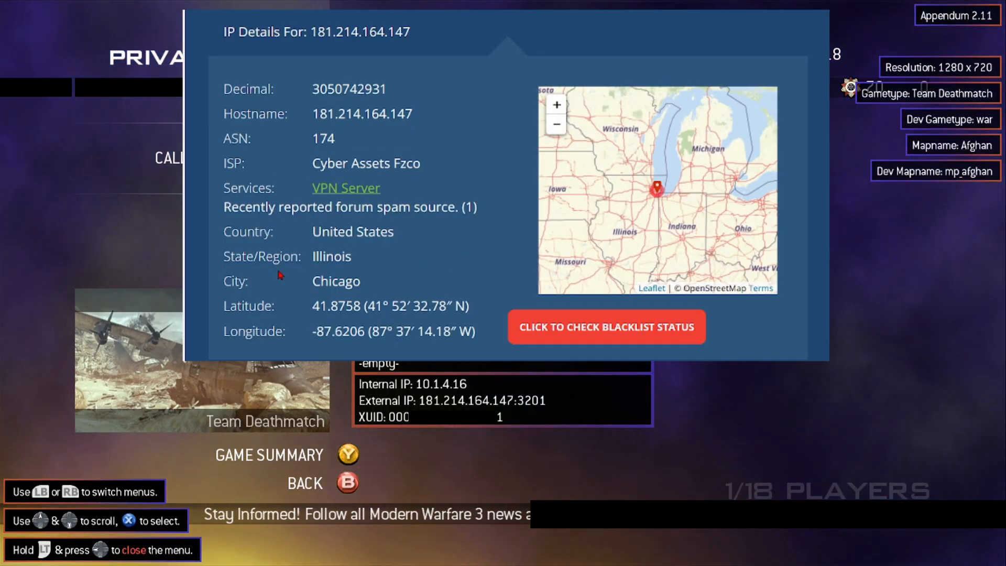
# Examine the state and city in the IP details for the console's external address
pyautogui.moveTo(223, 252); pyautogui.dragTo(430, 286)
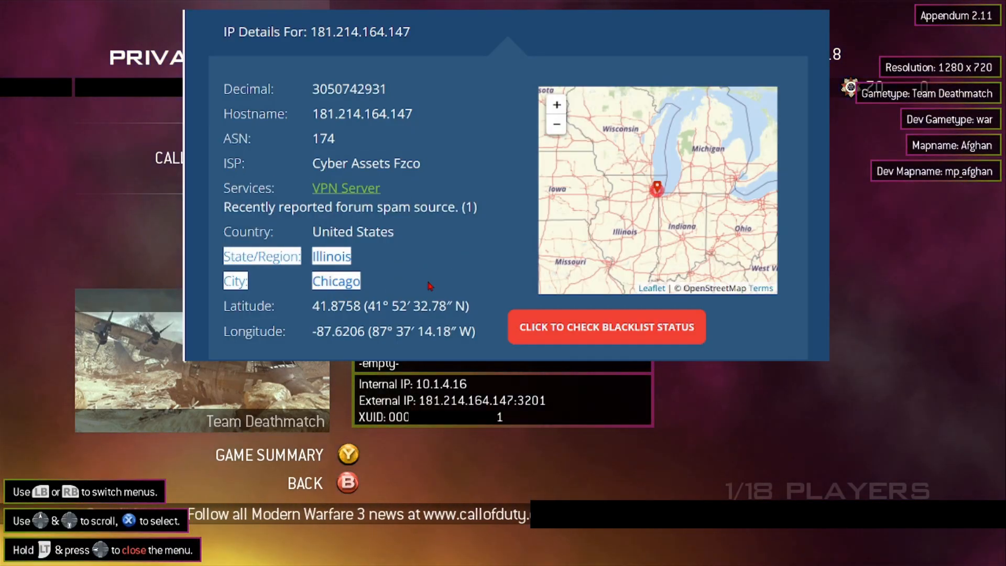
pyautogui.click(459, 269)
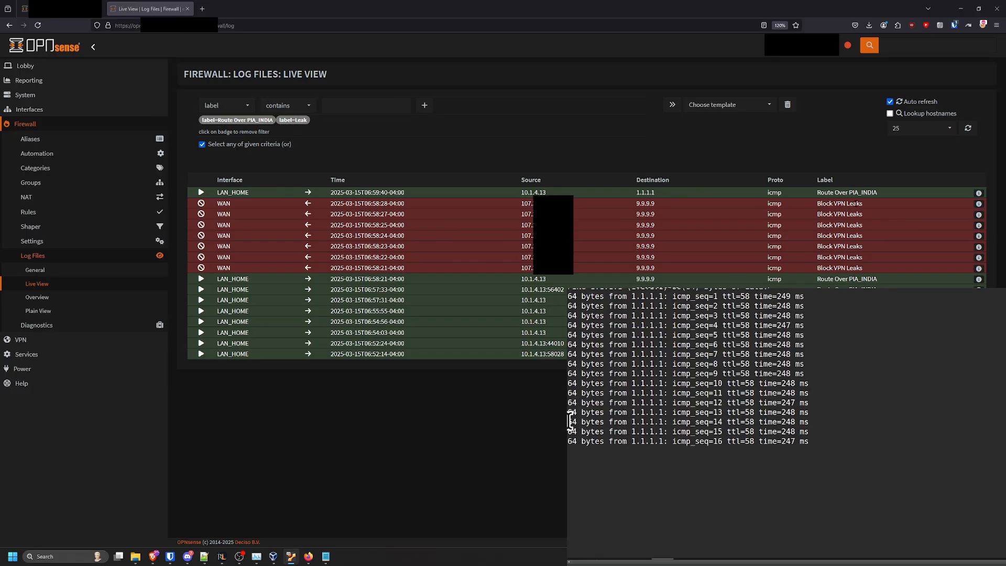
# Stop the running ping, disable the PIA_INDIA_VPNV4 gateway and apply the gateway change
pyautogui.tripleClick(846, 193)
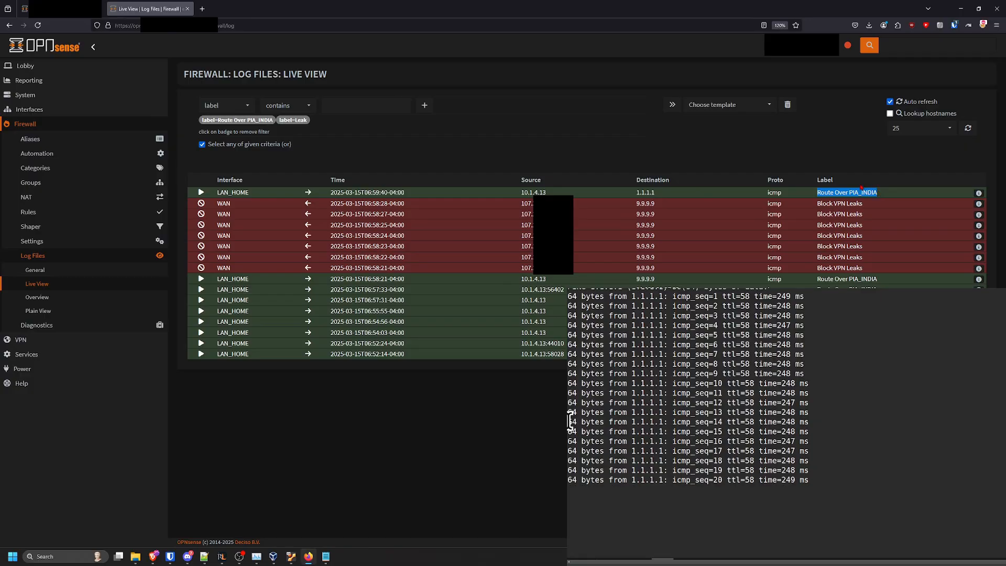
pyautogui.click(860, 192)
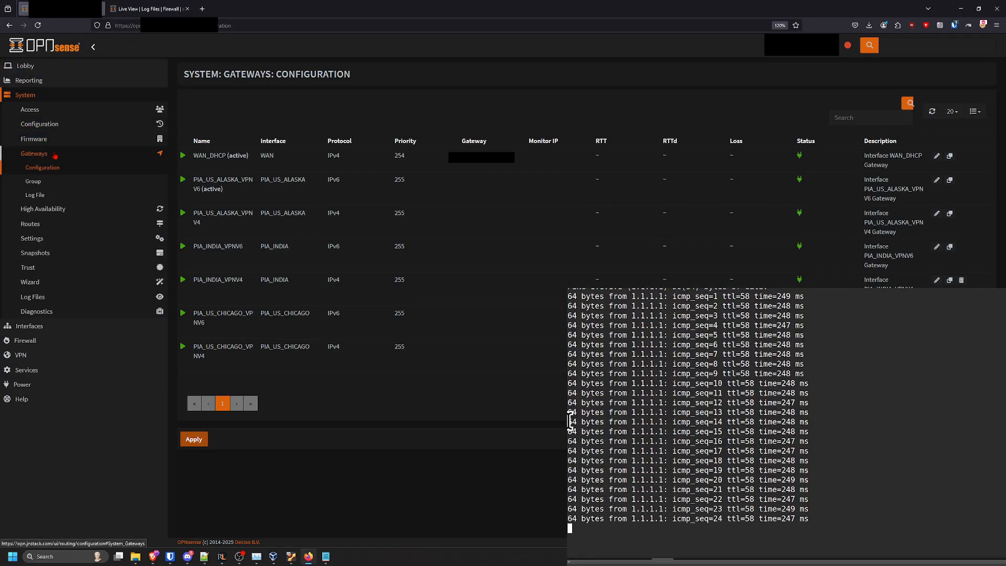
pyautogui.hotkey('ctrl', 'c')
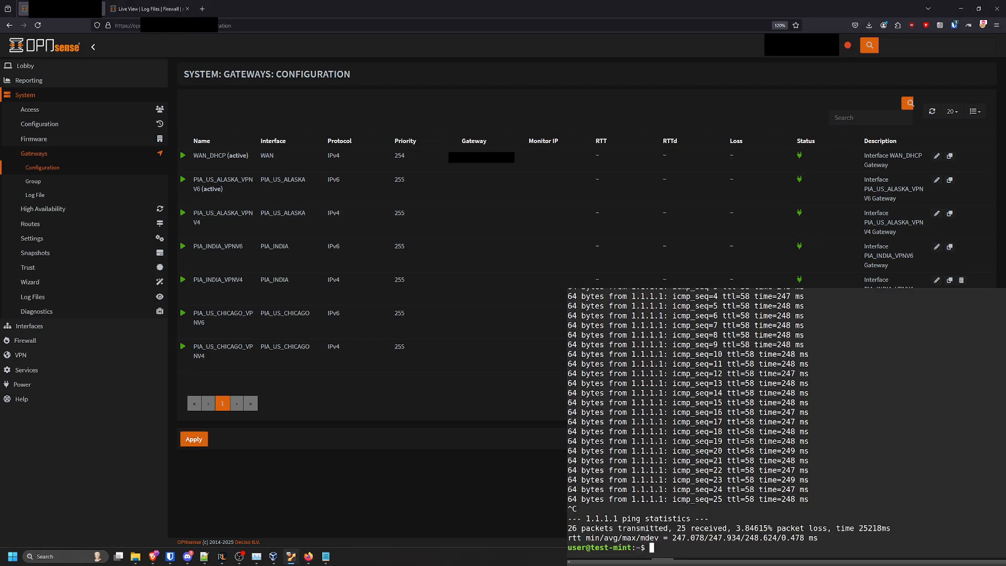
pyautogui.click(183, 280)
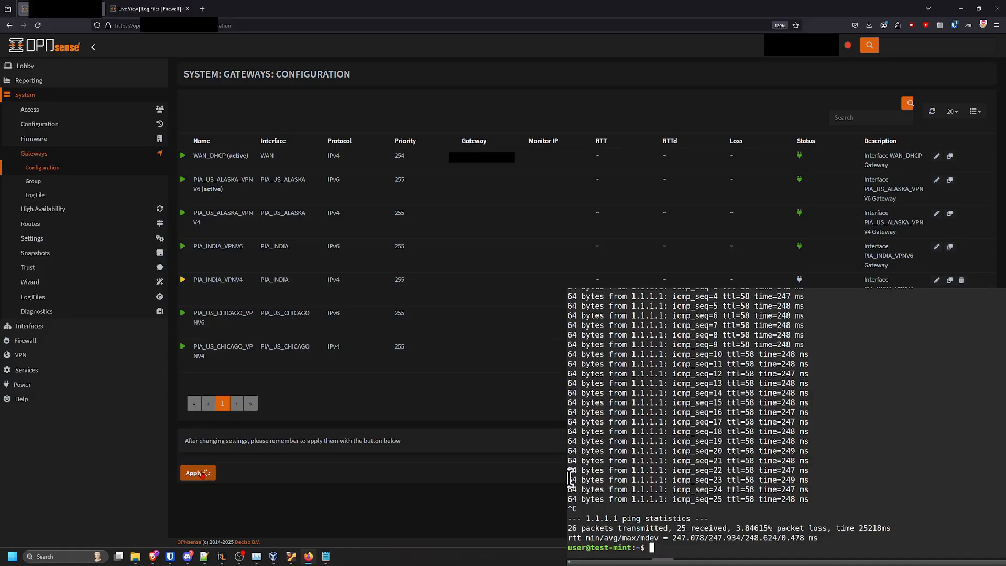
pyautogui.click(193, 473)
# Ping 1.1.1.1 from the test host while watching the live firewall log, then check the OpenVPN connection status
pyautogui.click(147, 10)
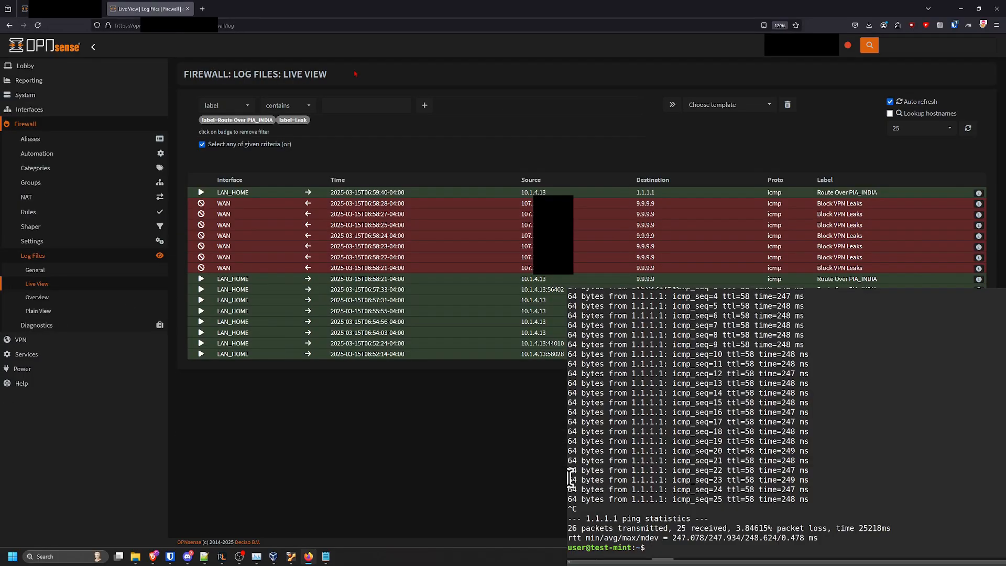
pyautogui.click(951, 448)
pyautogui.press('Up')
pyautogui.press('Return')
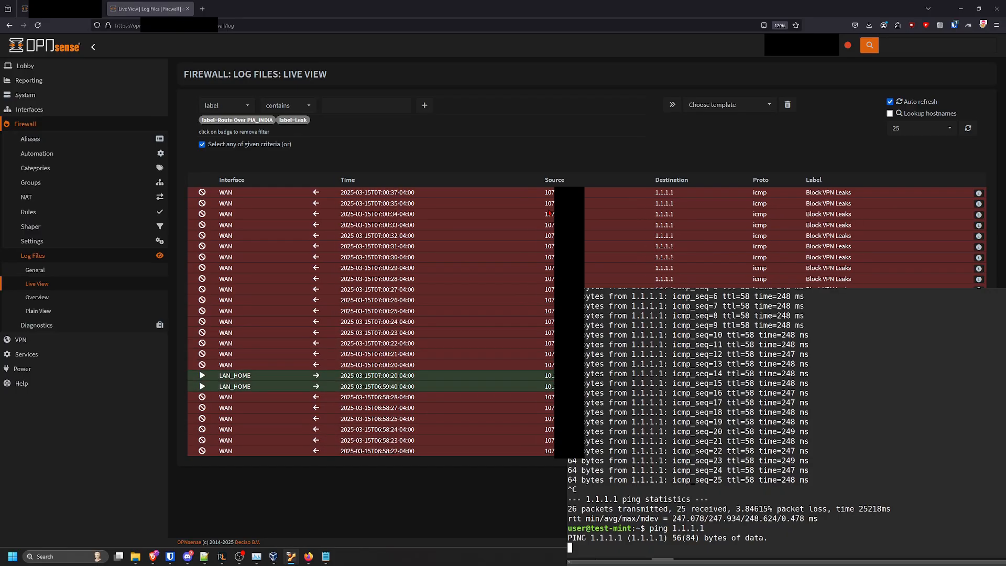
pyautogui.doubleClick(665, 213)
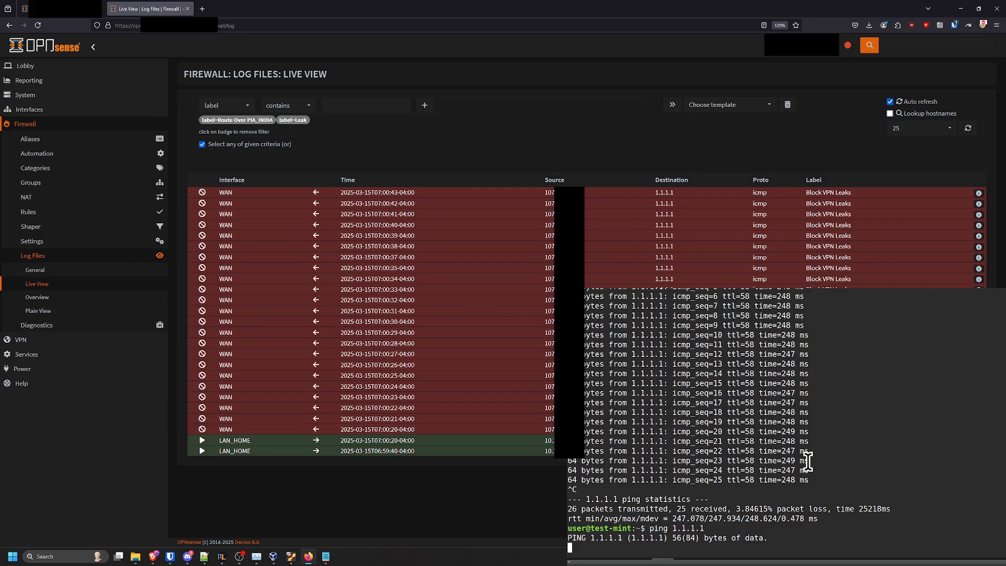
pyautogui.hotkey('alt', 'Tab')
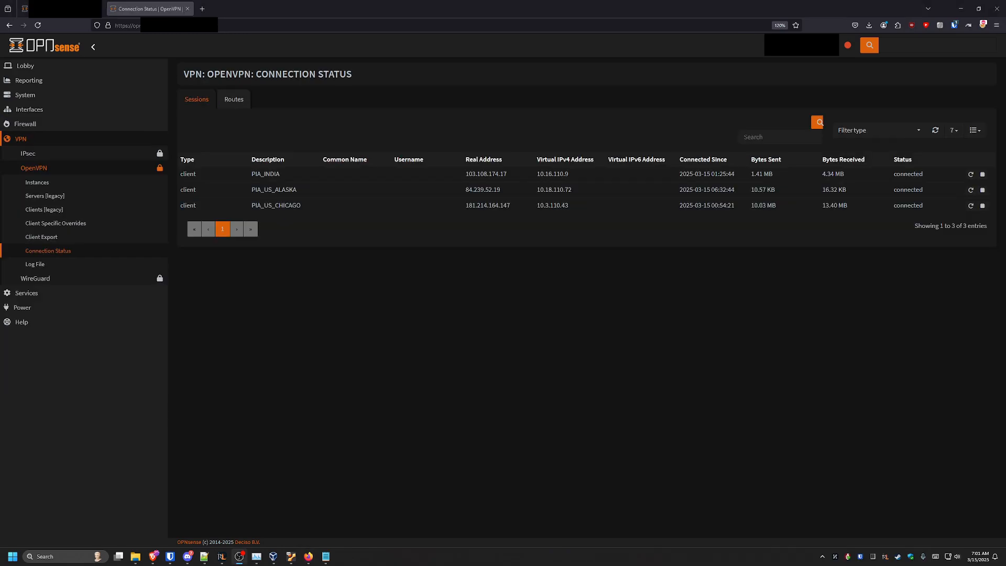